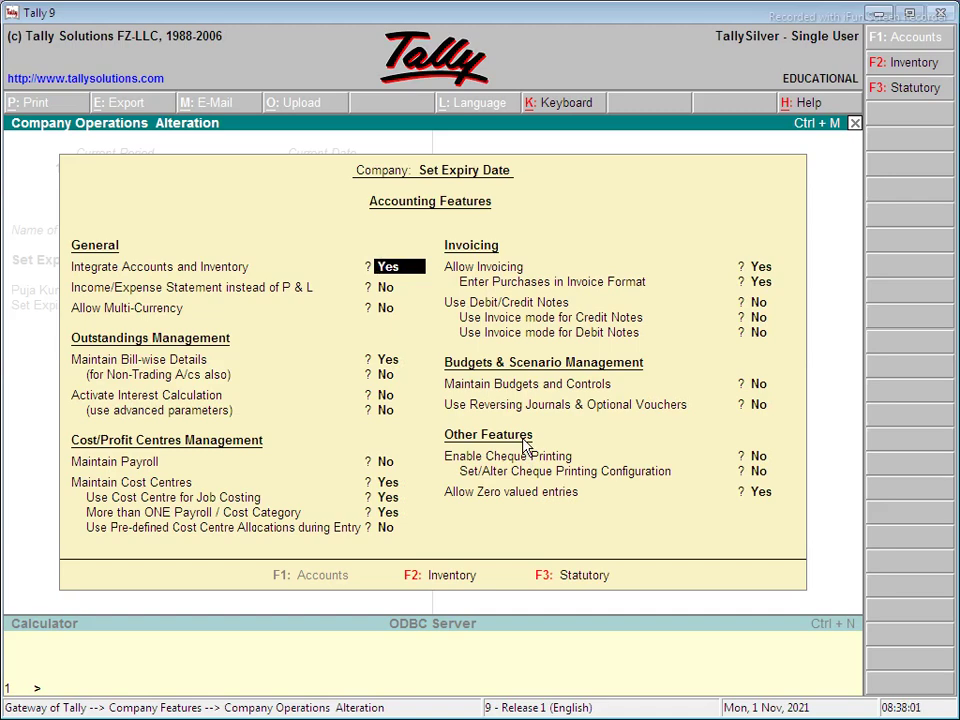
- Enable Maintain Batch-wise Details and set Expiry Dates for Batches in the company's inventory features
key(F2)
key(Return)
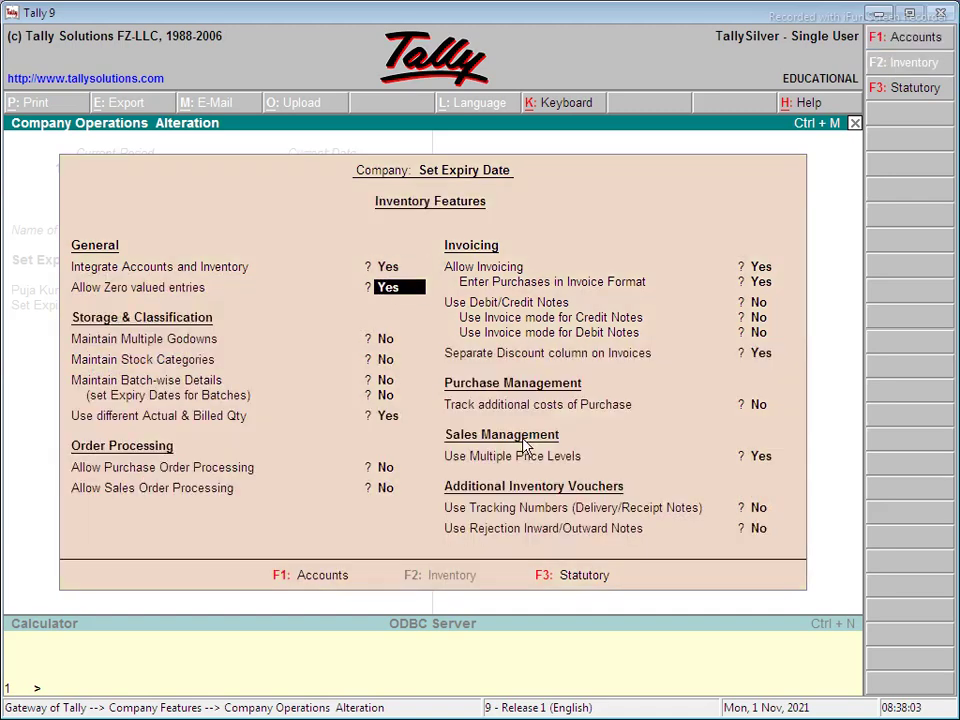
key(Return)
key(Return)
key(Return)
text(y)
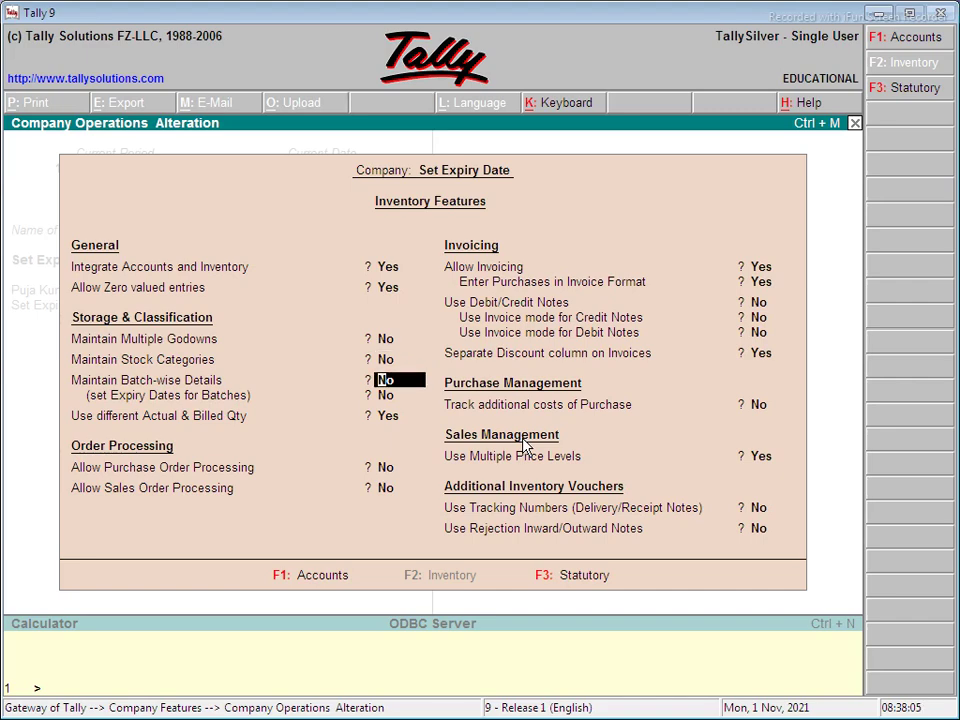
key(Return)
text(y)
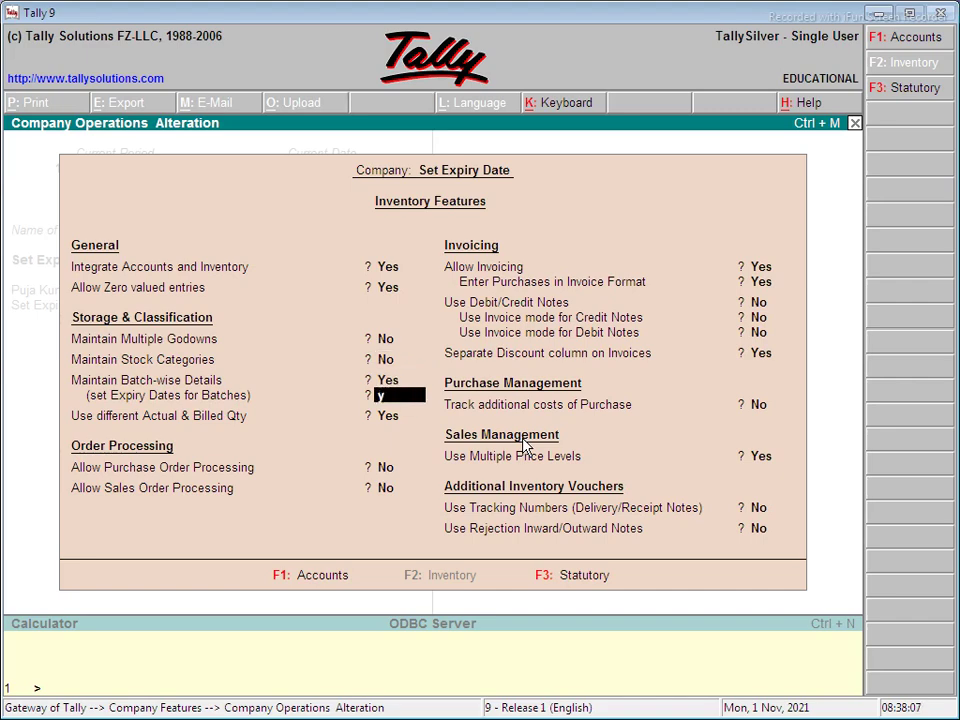
key(Return)
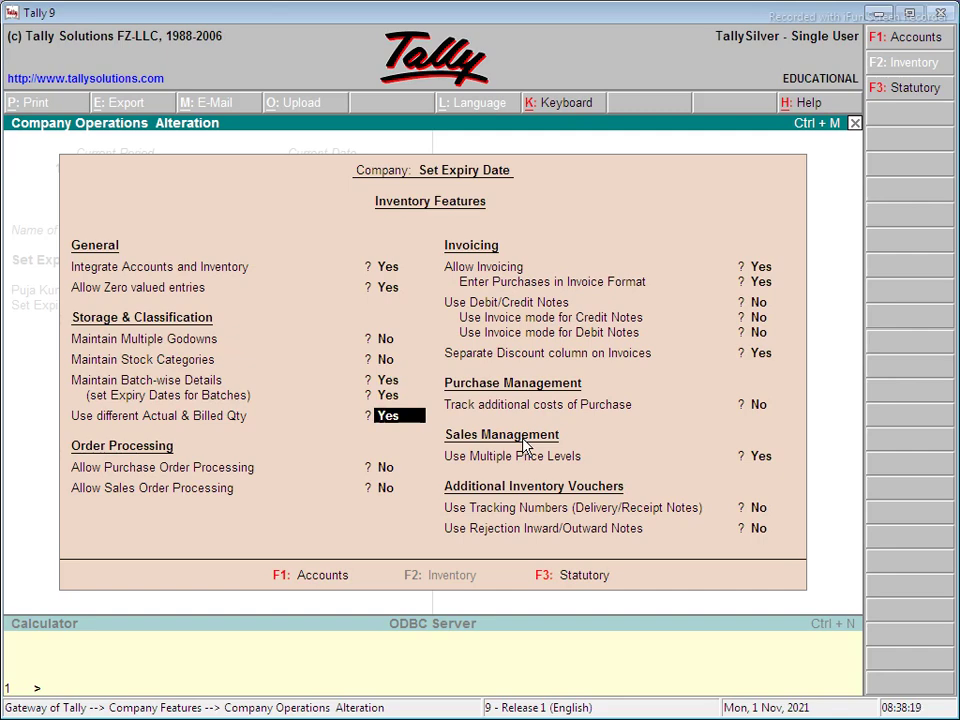
- Set Use Multiple Price Levels to No and save the company's inventory features
key(Return)
key(Return)
key(Return)
key(Return)
key(Return)
key(Return)
key(Return)
key(Return)
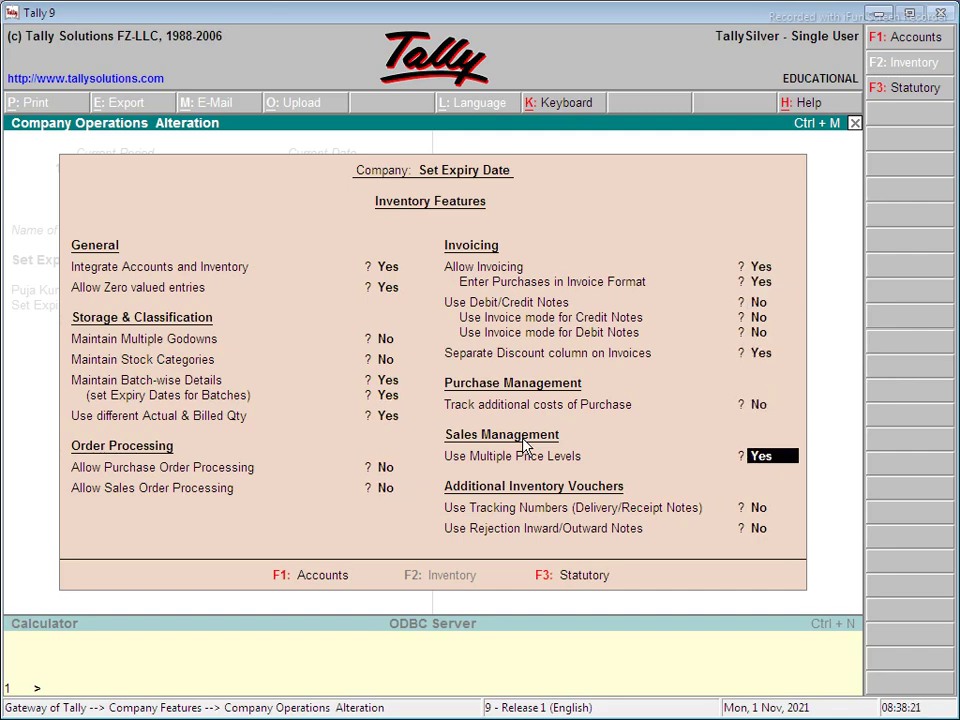
text(n)
key(Return)
key(Return)
key(Return)
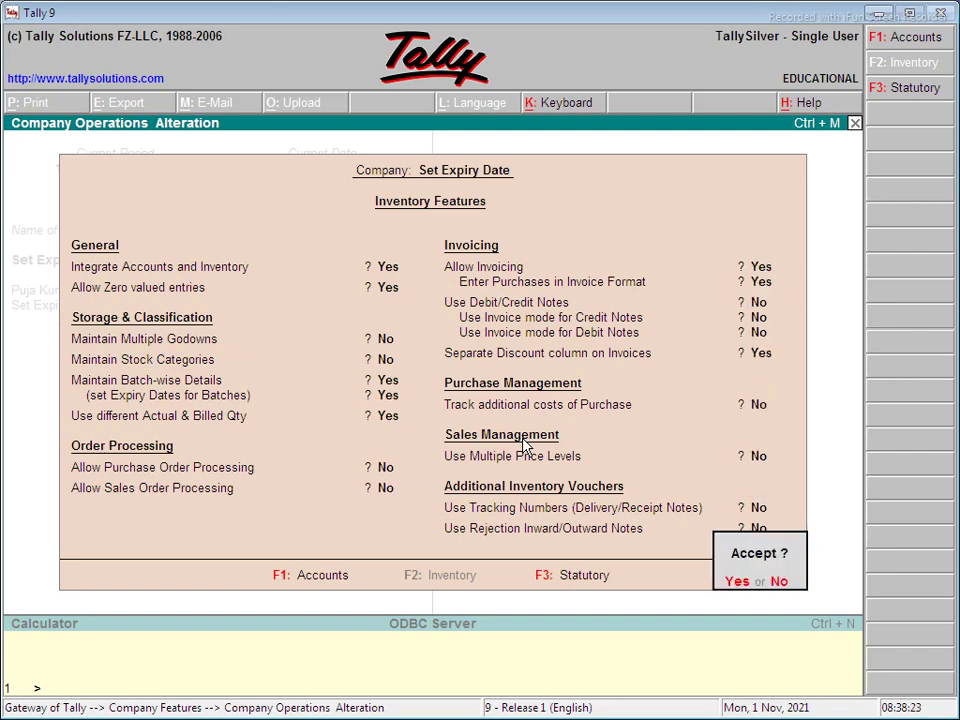
key(Return)
key(Escape)
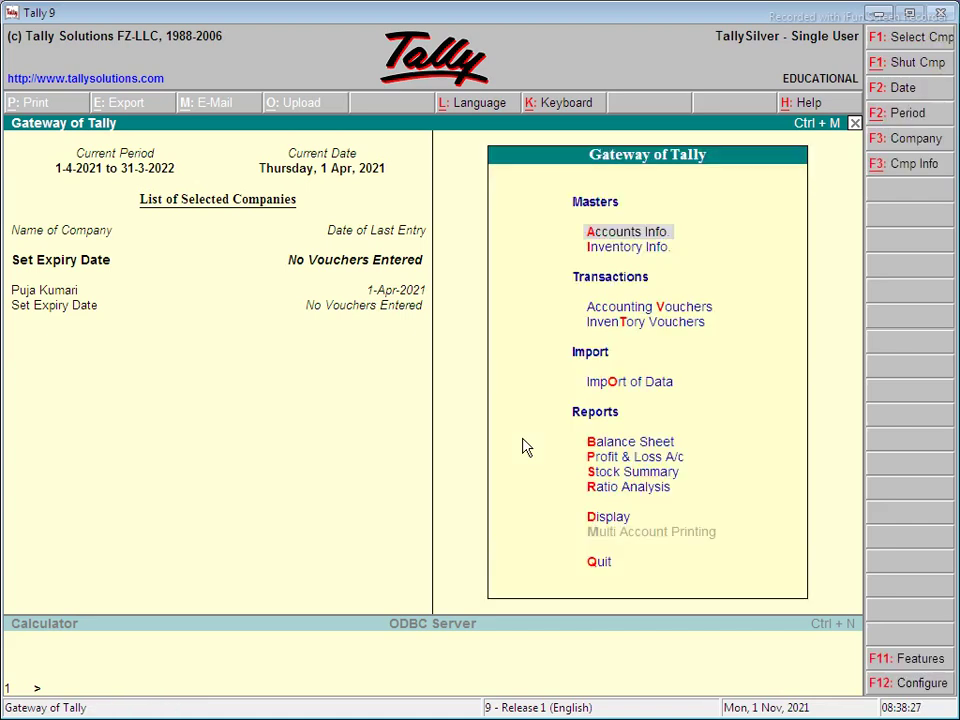
- Create a ledger with the supplier's name under Sundry Creditors, keeping the remaining settings at their defaults
key(Return)
key(Down)
key(Down)
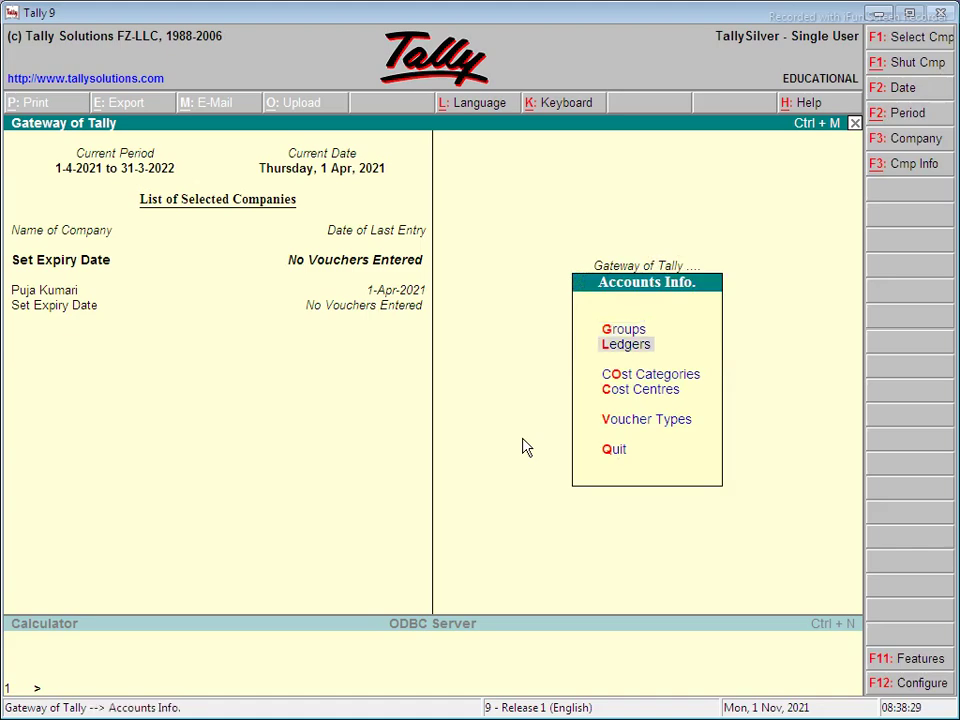
key(Up)
key(Return)
key(Return)
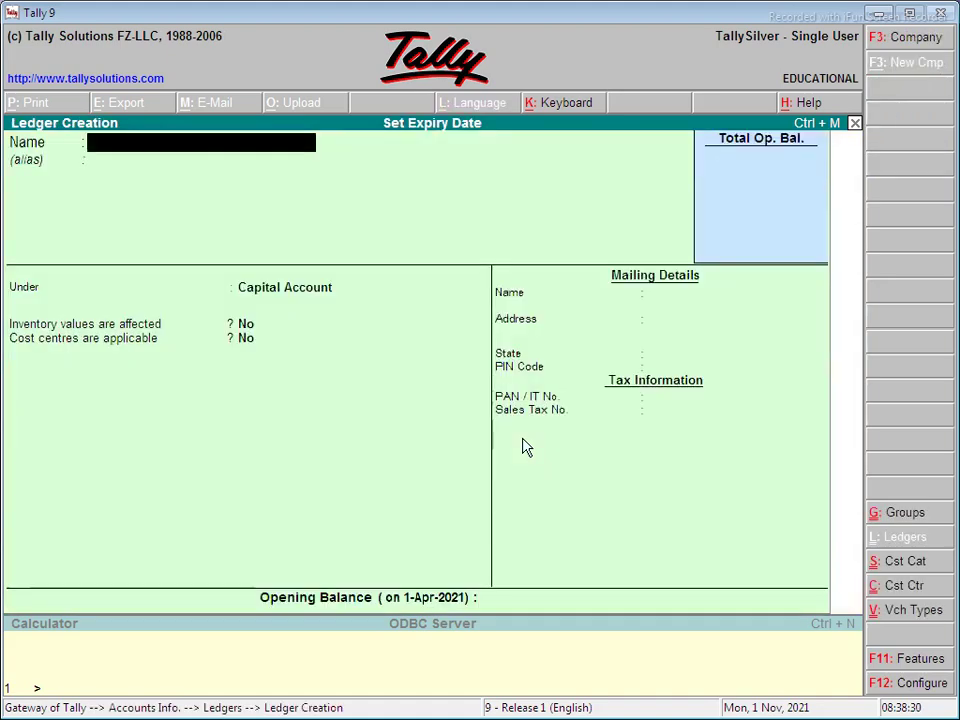
text(Ram)
key(Return)
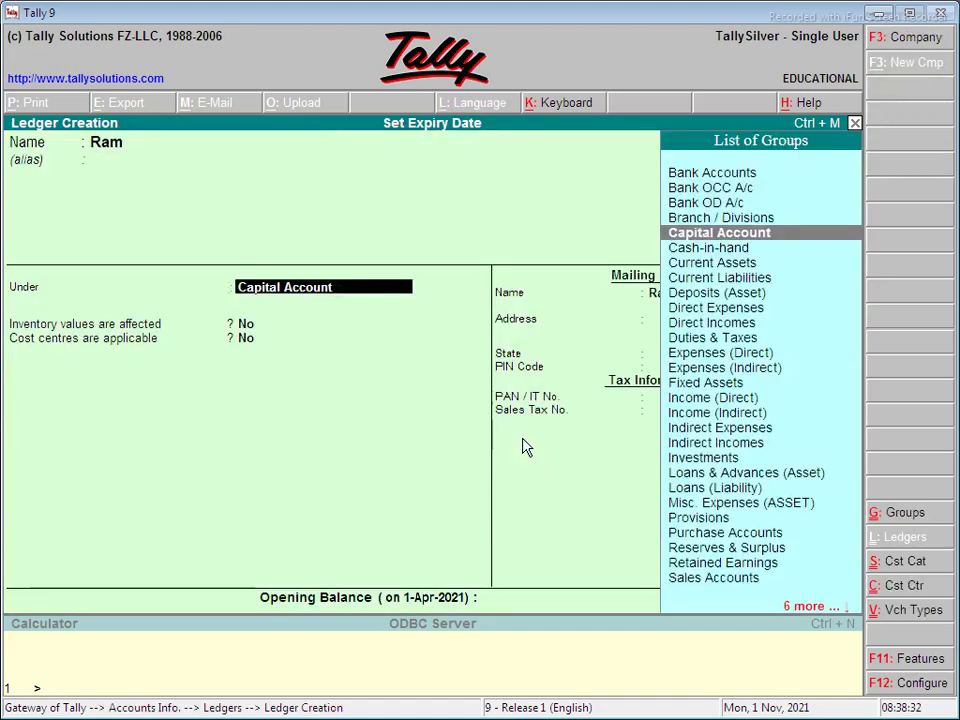
text(Su)
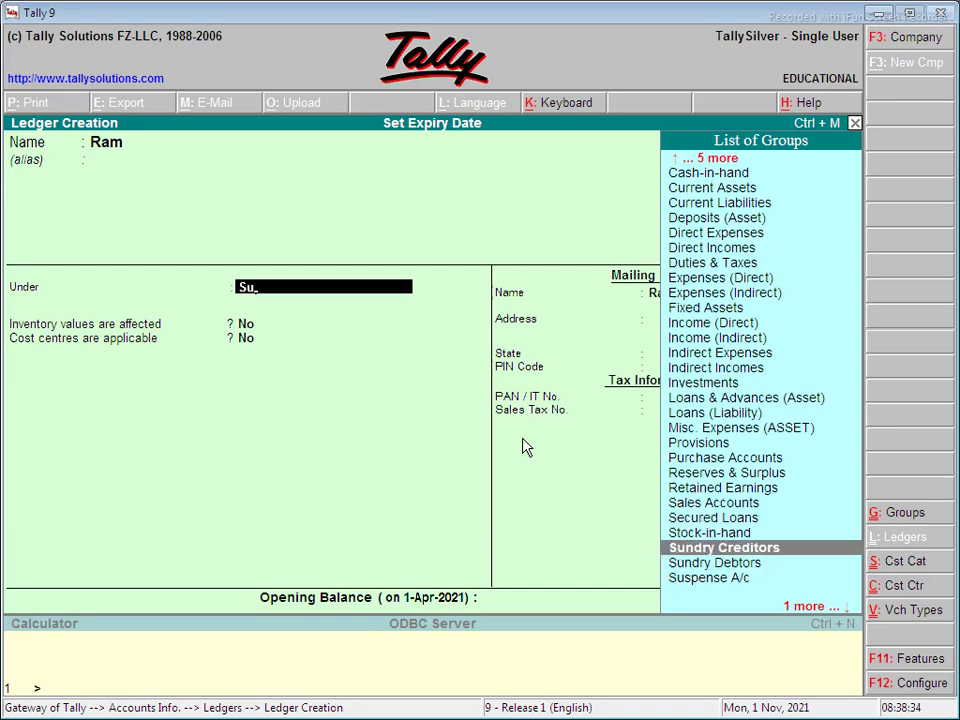
key(Return)
key(Return)
key(Return)
key(Return)
key(Return)
key(Return)
key(Return)
key(Return)
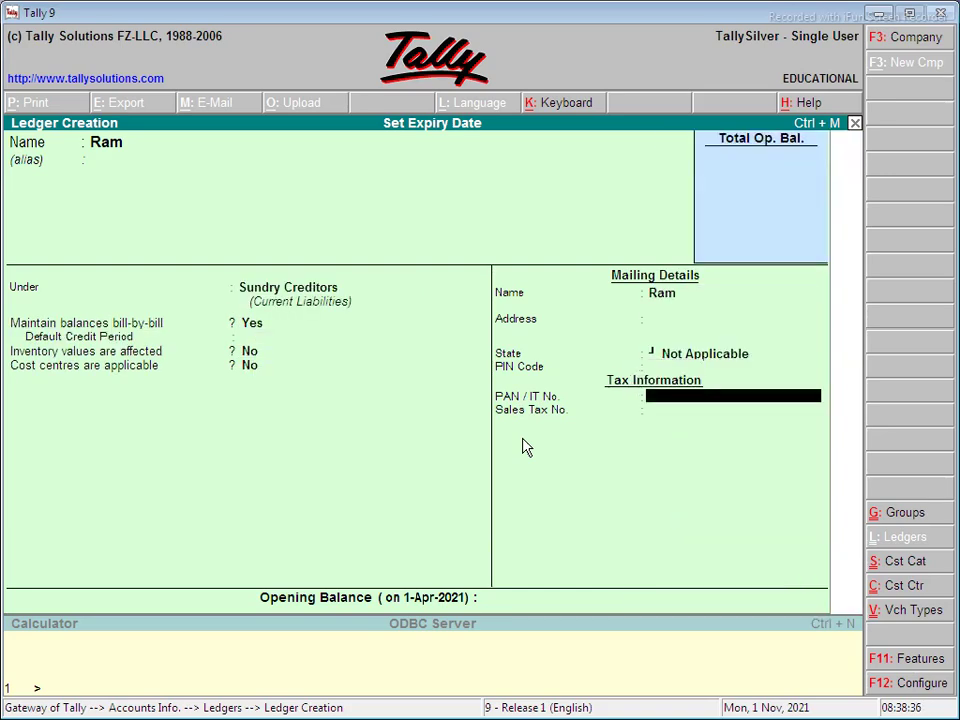
key(Return)
key(Return)
key(Return)
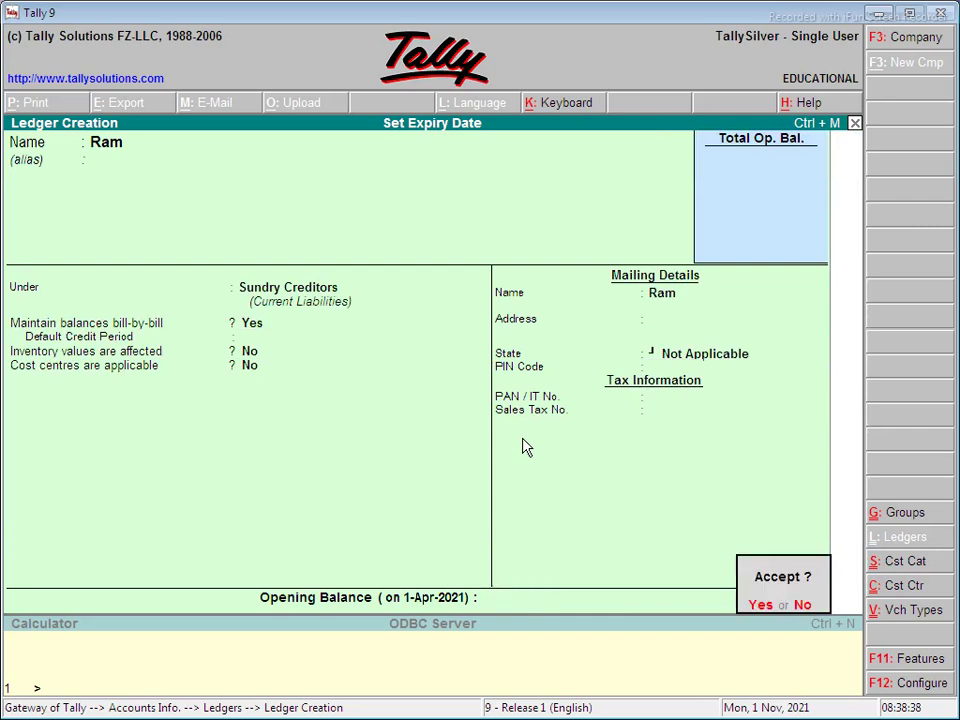
key(Return)
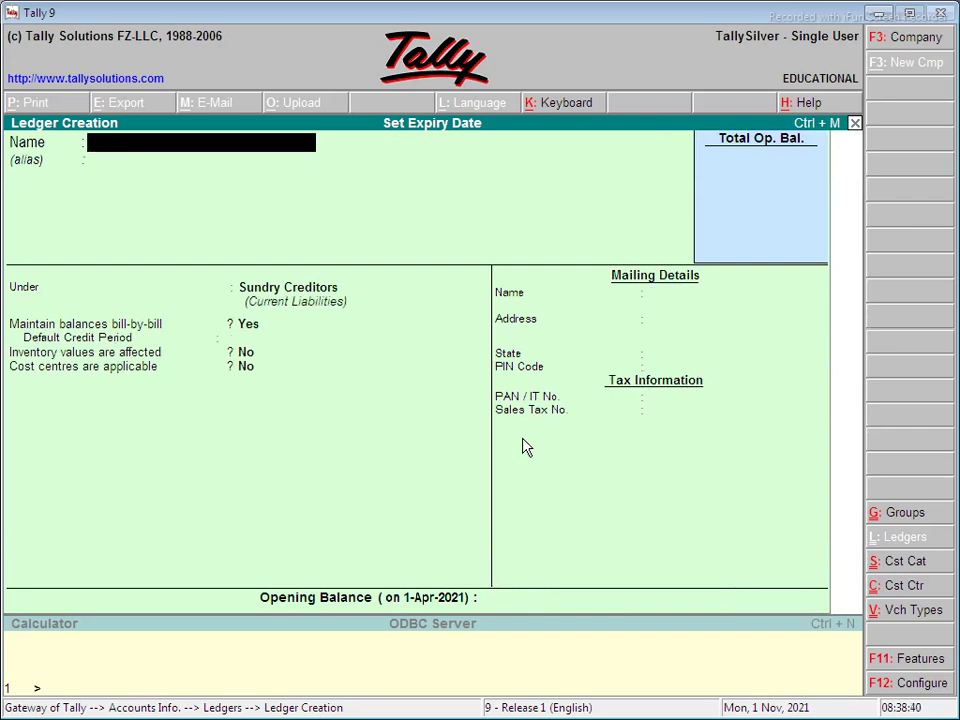
- Create a ledger with the customer's name under Sundry Debtors and save it
text(Sadique)
key(Return)
key(Return)
text(Du)
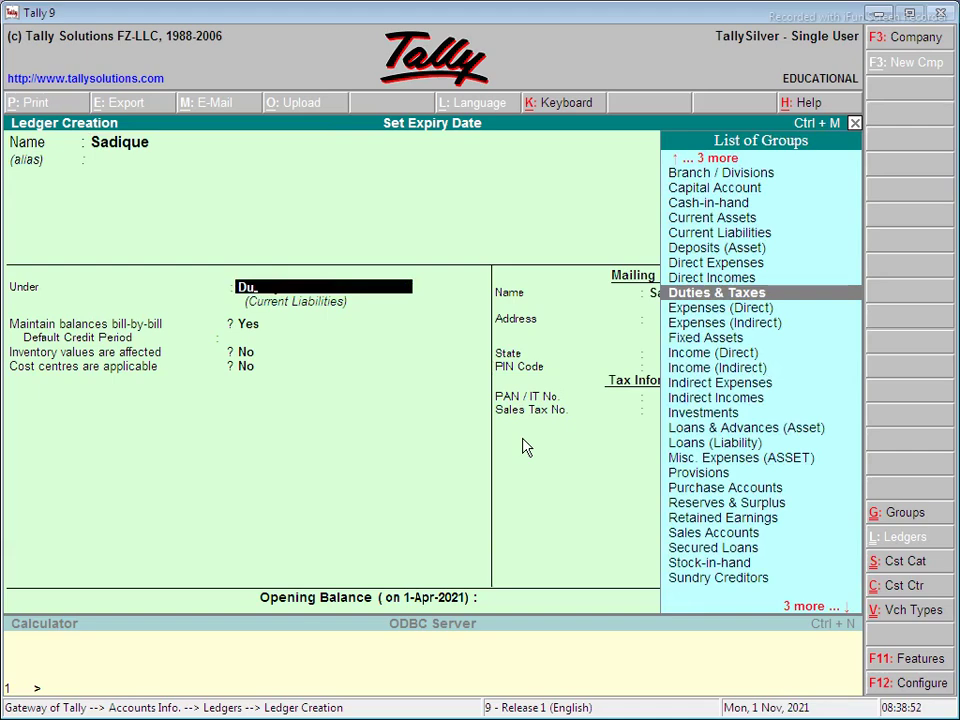
key(Down)
key(Down)
key(Down)
key(Down)
key(Down)
key(Down)
key(Down)
key(Down)
key(Down)
key(Down)
key(Down)
key(Down)
key(Down)
key(Down)
key(Down)
key(Down)
key(Down)
key(Down)
key(Down)
key(Down)
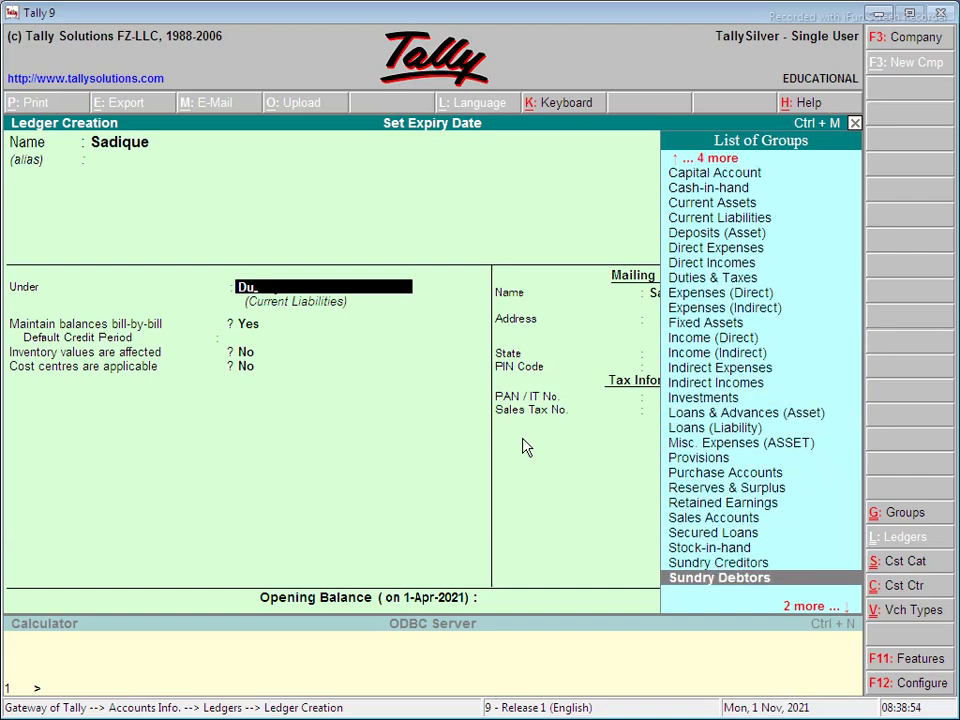
key(Return)
key(ctrl+a)
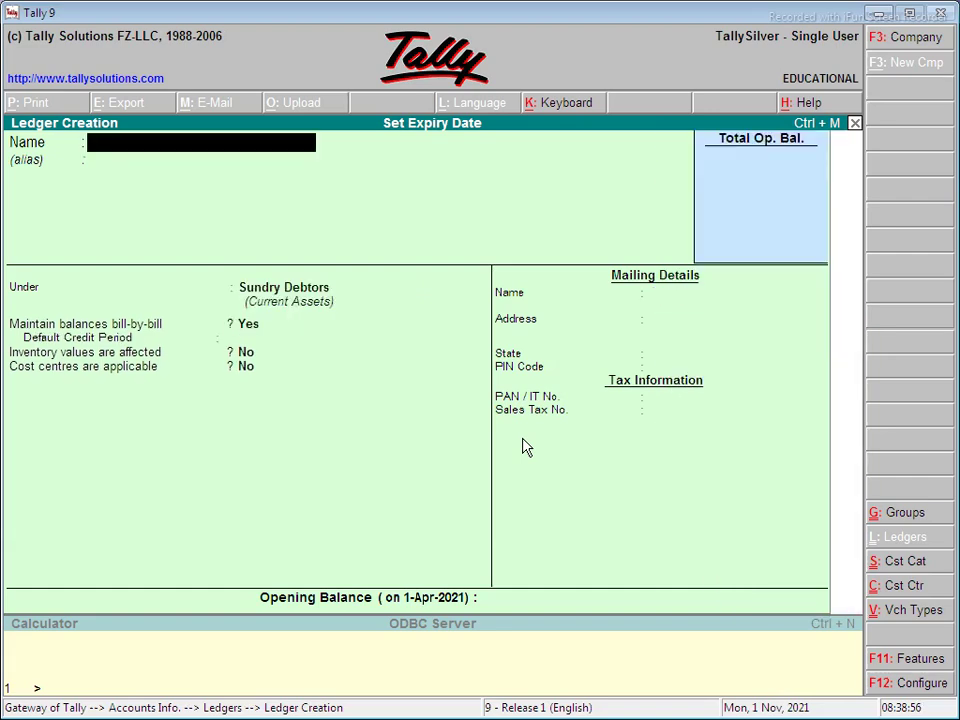
- Create a ledger named Purchase under the Purchase Accounts group
text(Purchase)
key(Return)
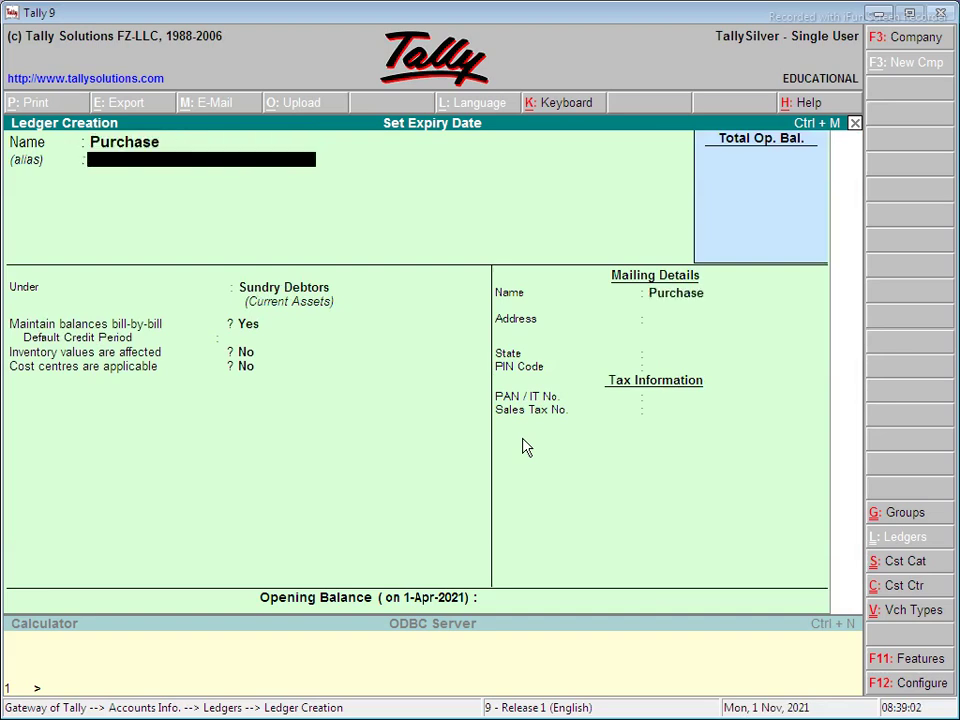
key(Return)
text(Pu)
key(Return)
key(Return)
key(Return)
key(Return)
- Create a ledger named Sale under the Sales Accounts group and return to the Gateway of Tally
text(Sae)
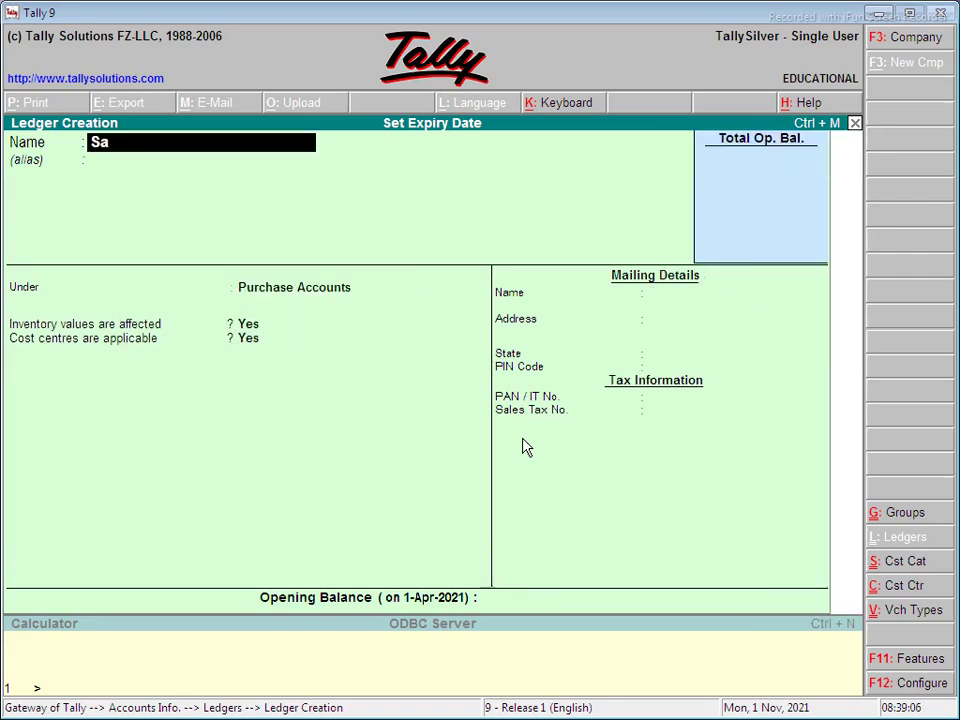
key(BackSpace)
text(le)
key(Return)
key(Return)
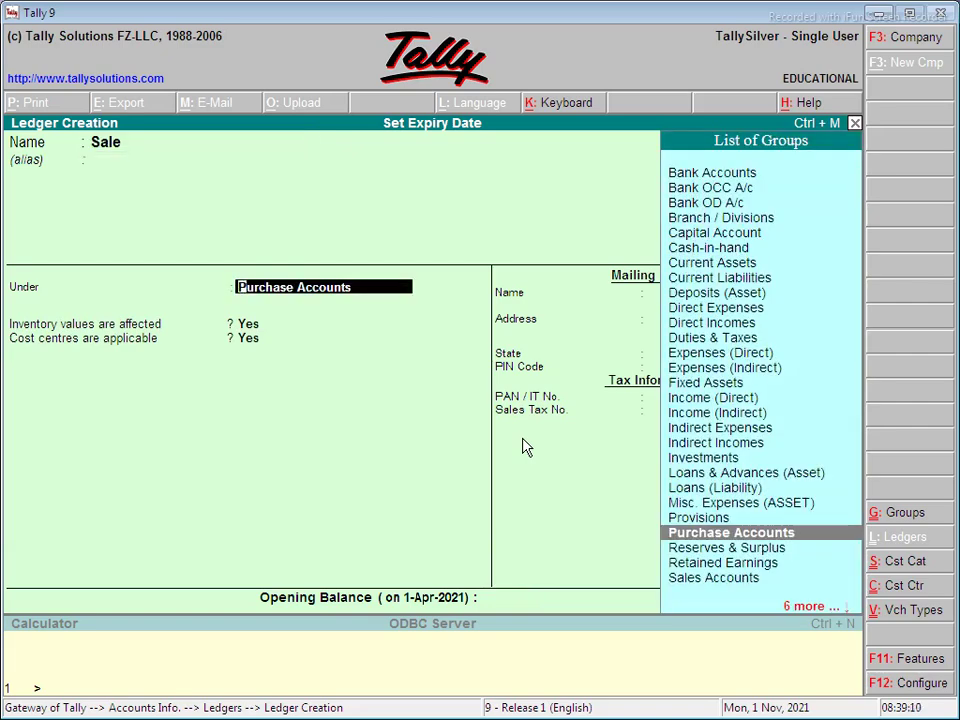
text(Sal)
key(Return)
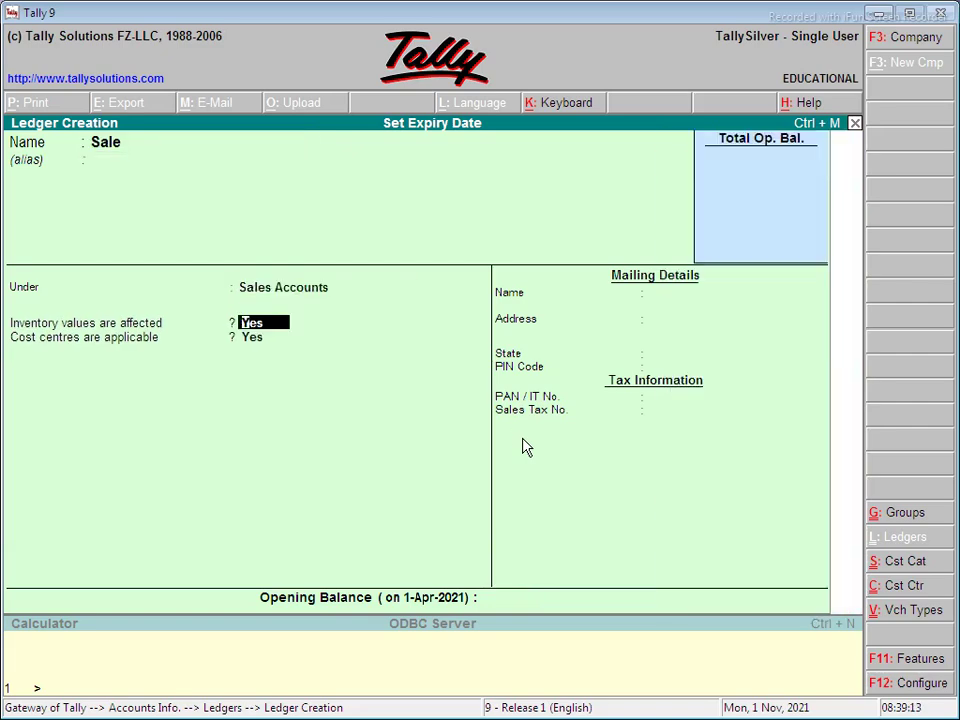
key(Return)
key(Return)
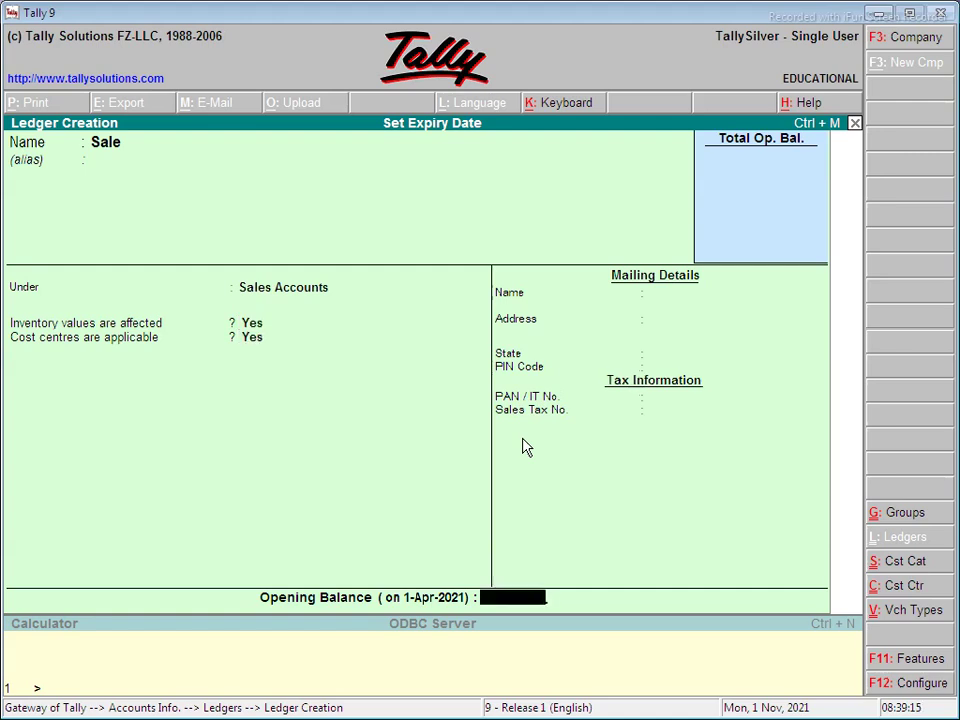
key(Return)
key(Return)
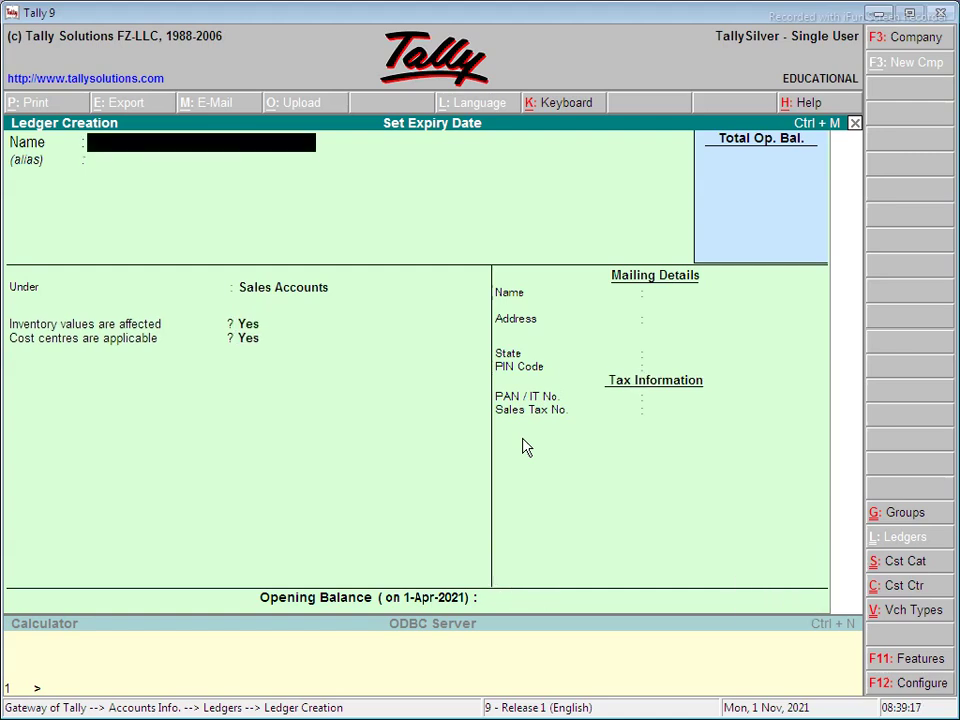
key(Escape)
key(Return)
key(Escape)
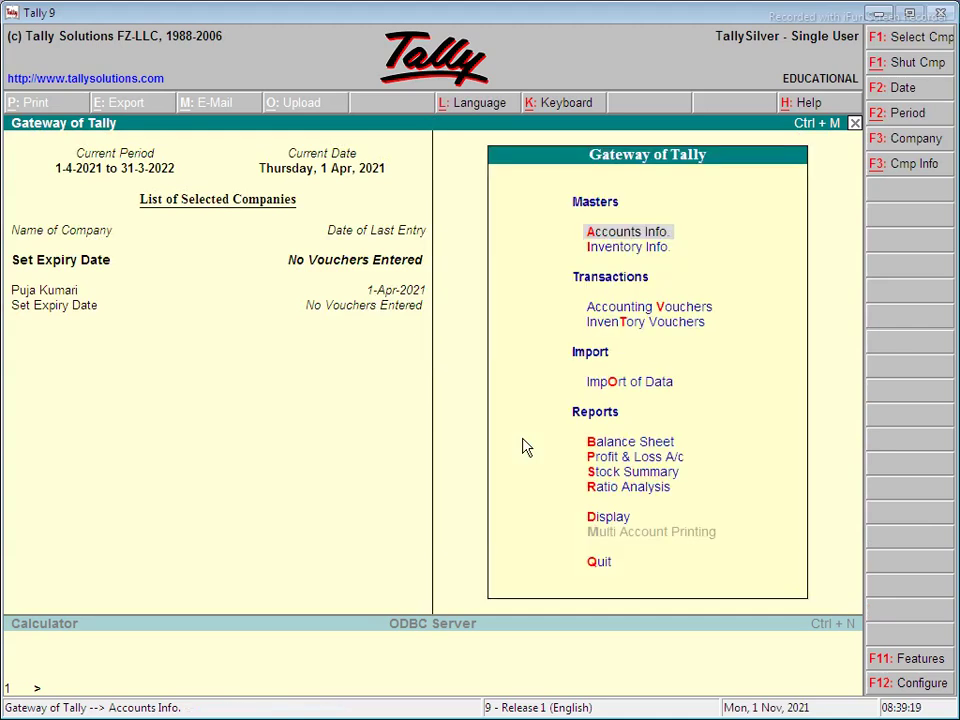
- Create a simple unit of measure with symbol pcs, formal name Picess and 0 decimal places
key(Down)
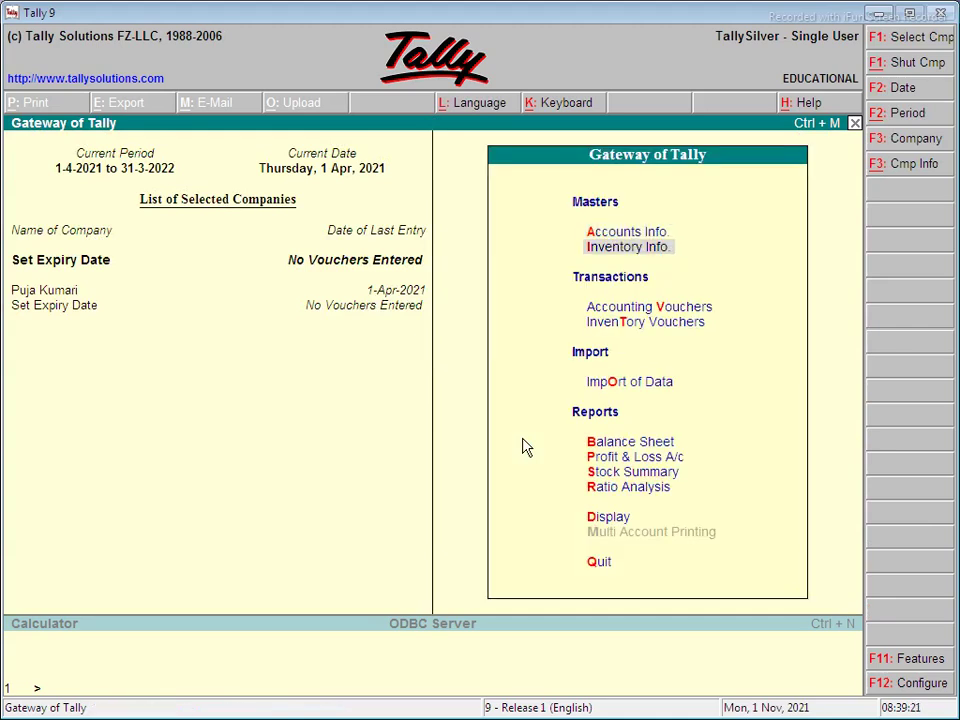
key(Return)
key(Down)
key(Down)
key(Down)
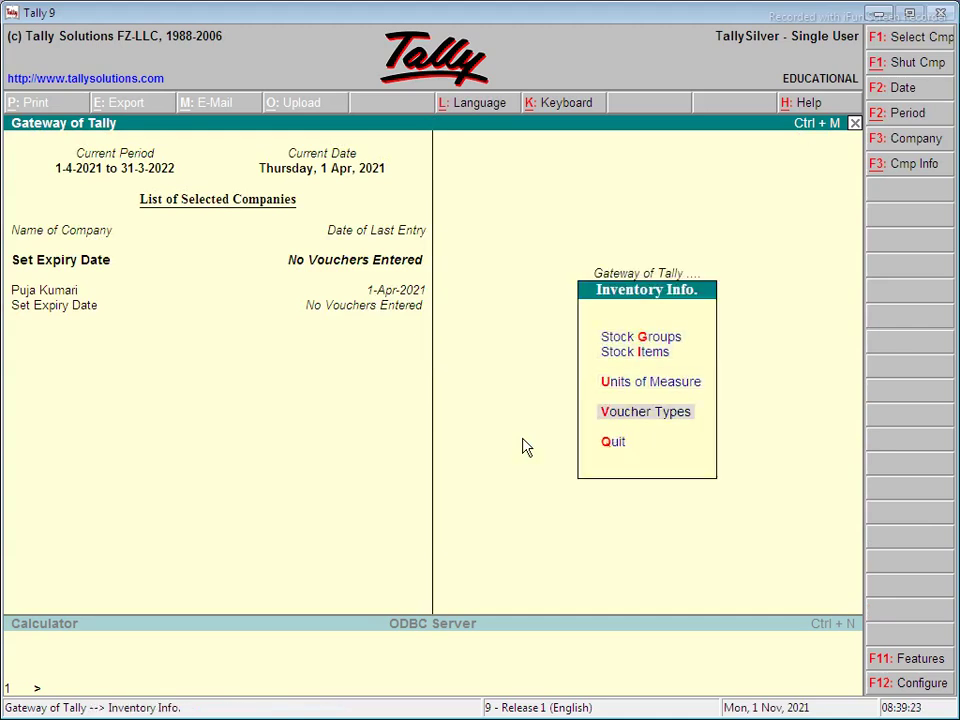
key(Up)
key(Return)
key(Return)
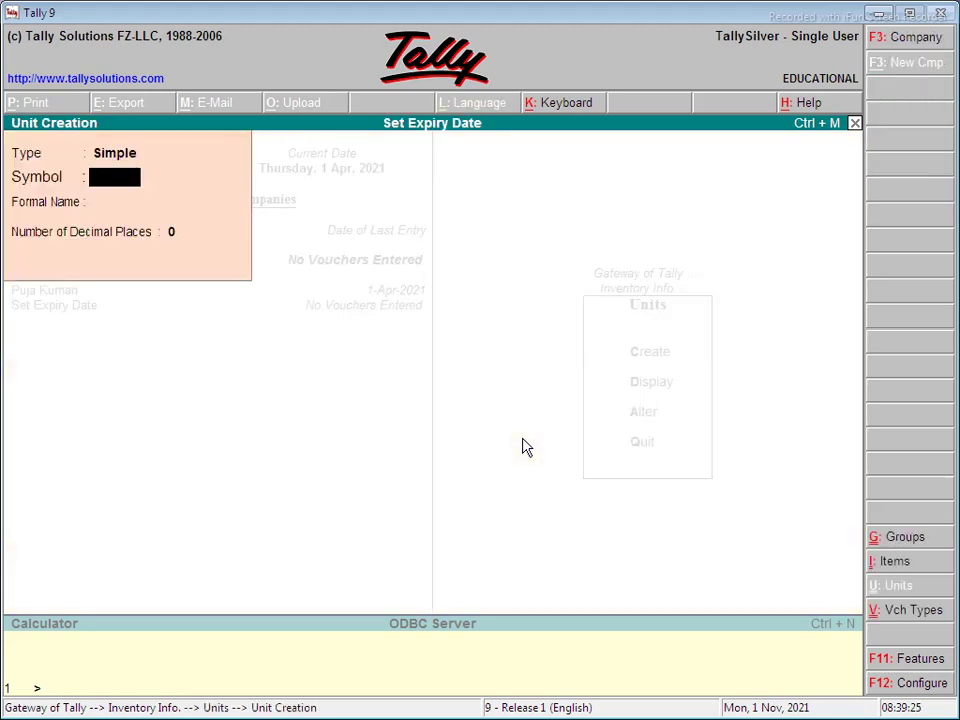
text(pcs)
key(Return)
text(Pieces)
key(Return)
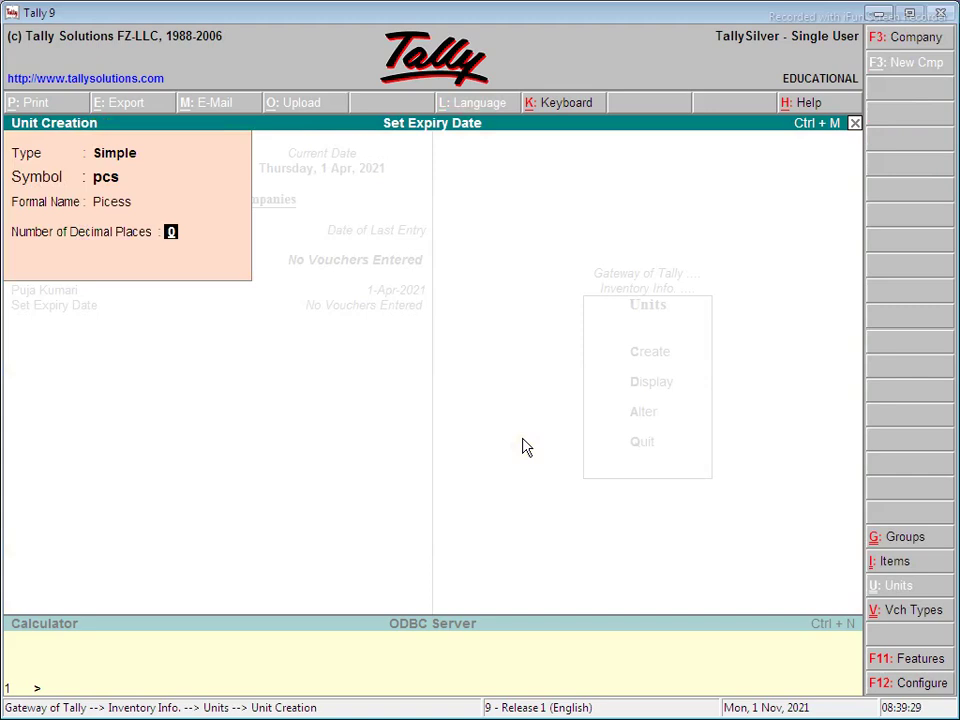
key(Return)
key(Return)
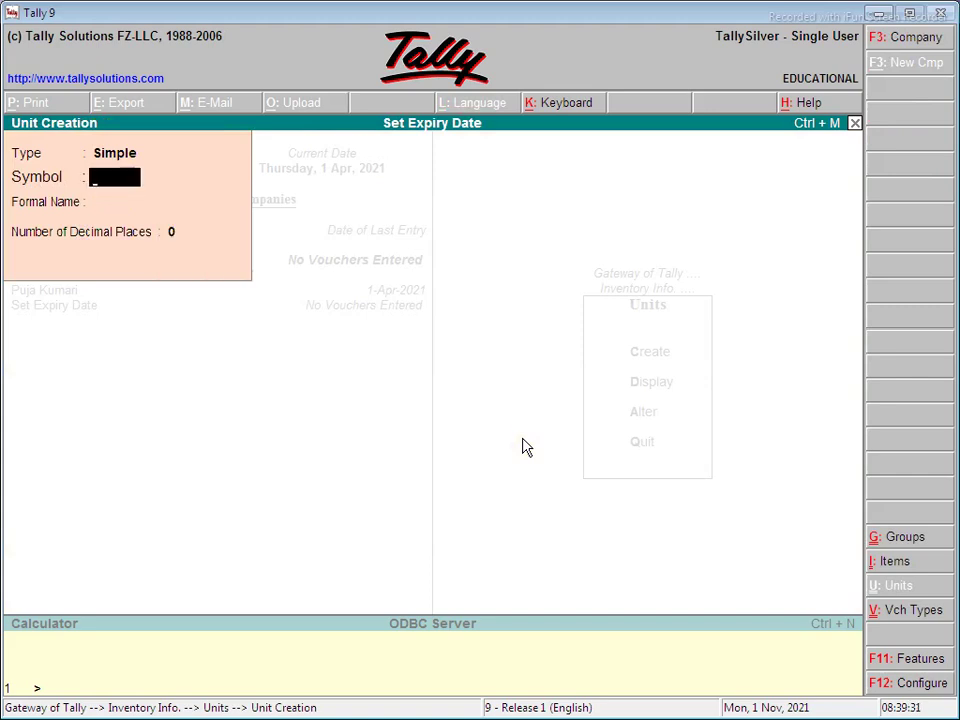
- Fill in a second simple unit with symbol kg, formal name Kologram and 0 decimal places
text(kg)
key(Return)
text(Koo)
text(logram)
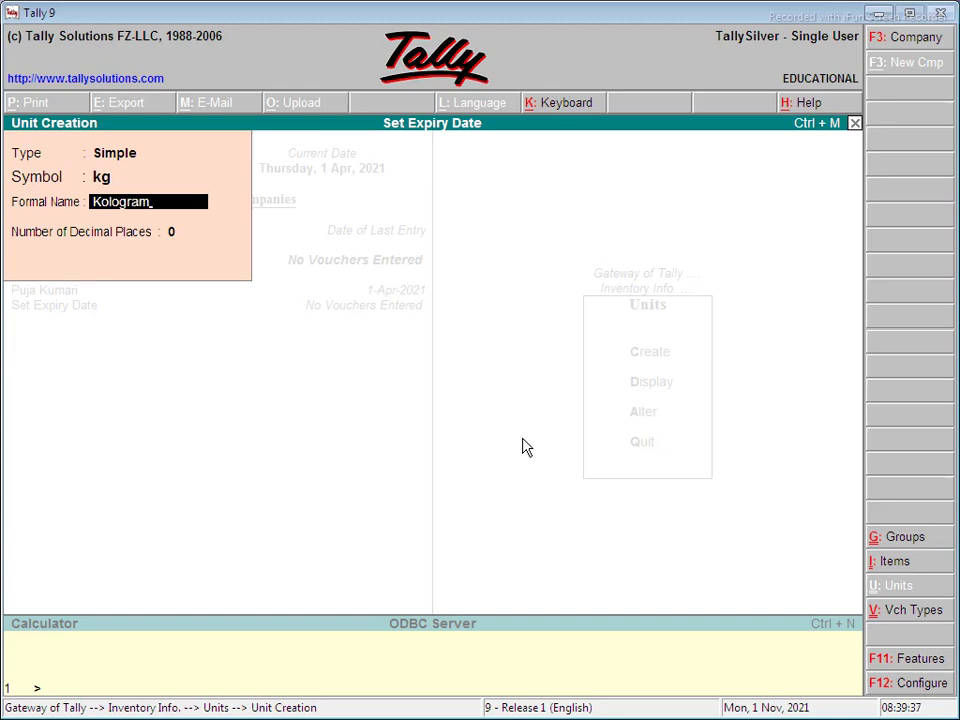
key(Return)
key(Return)
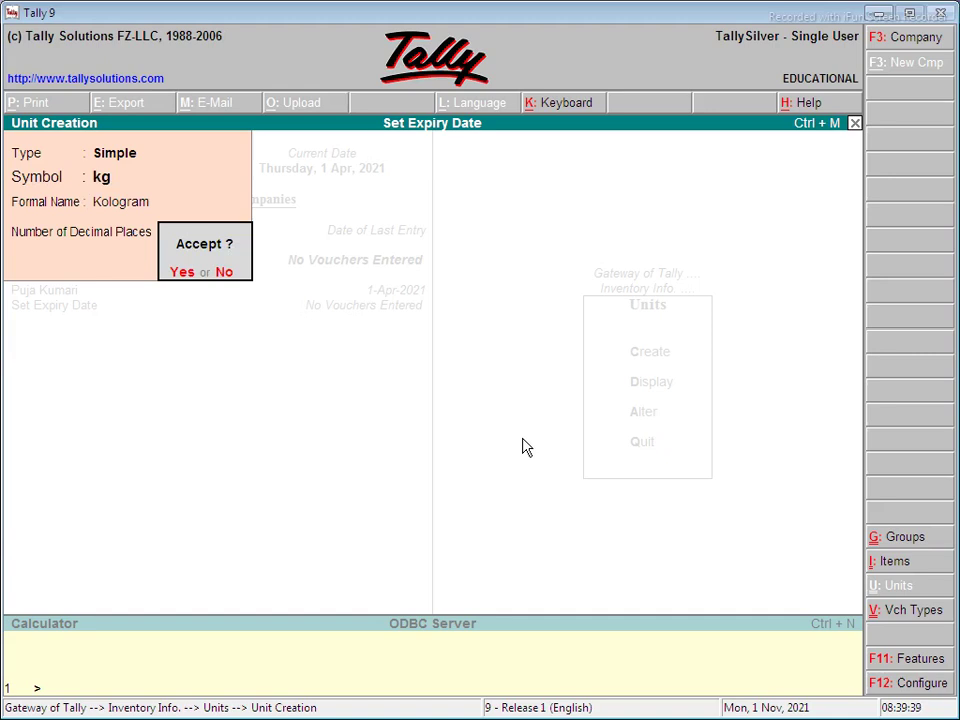
- Correct the kg unit's formal name to Kilogram and save the unit
key(n)
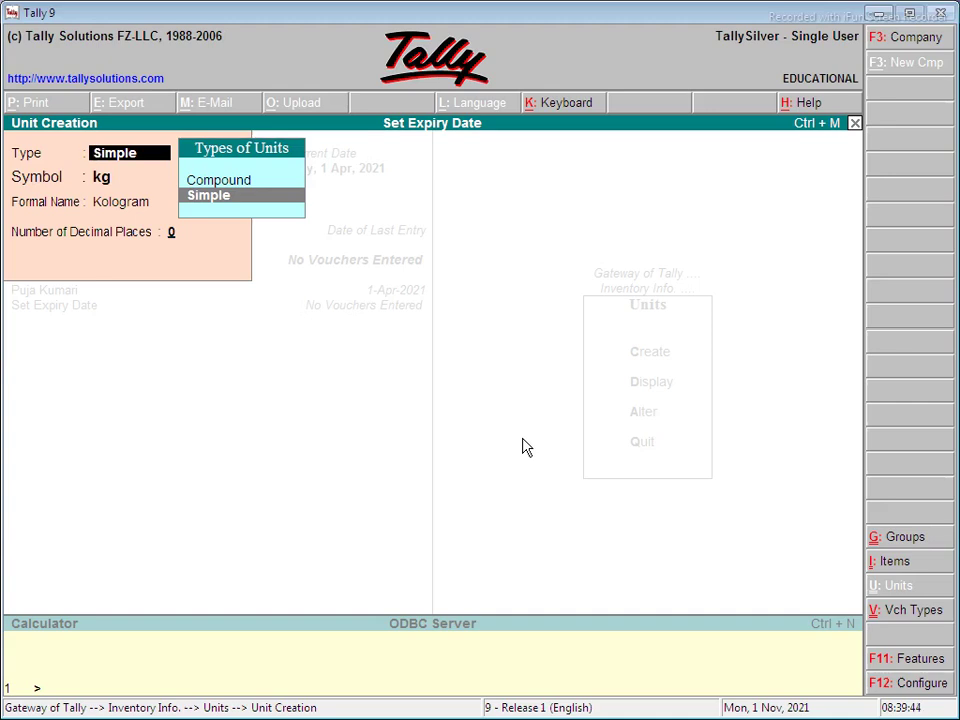
key(Return)
key(Return)
text(Kilogram)
key(Return)
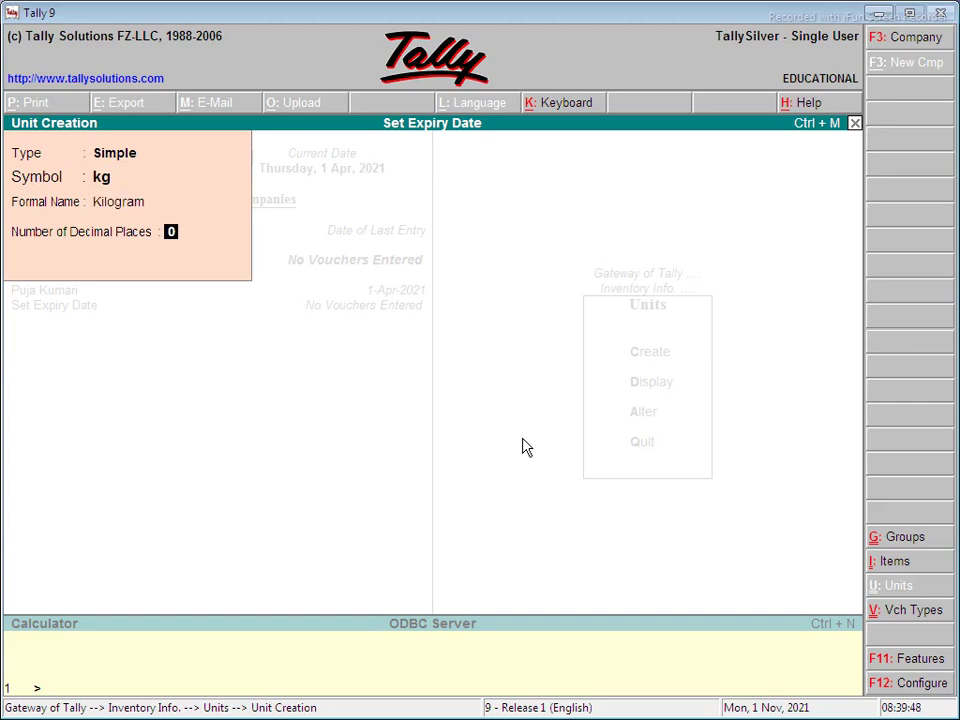
key(Return)
key(n)
key(Return)
key(Return)
key(Return)
key(Return)
key(y)
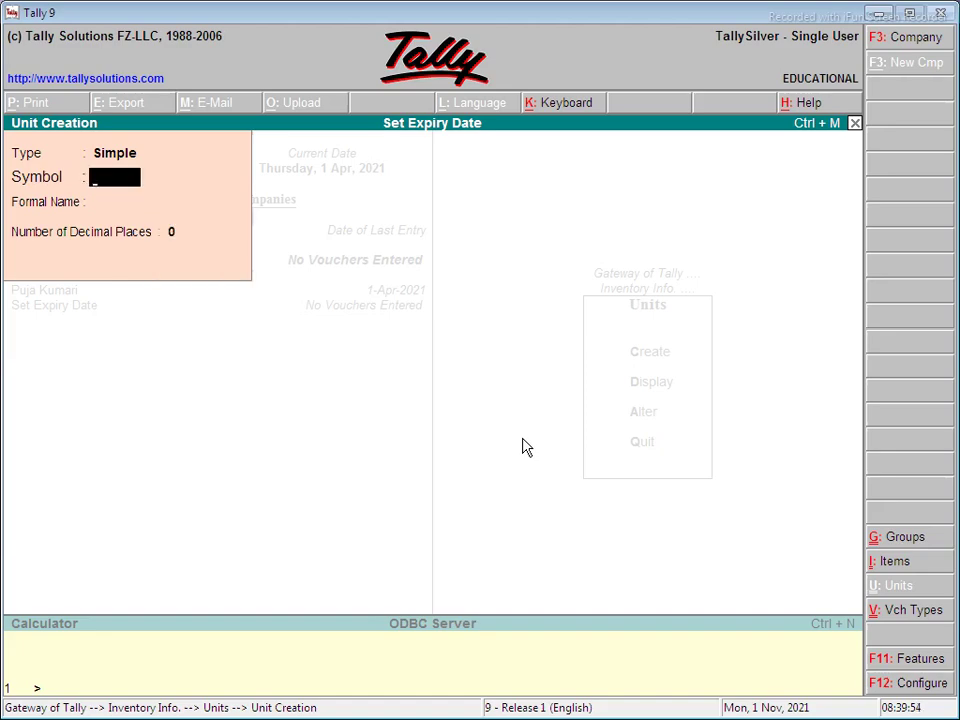
key(super+d)
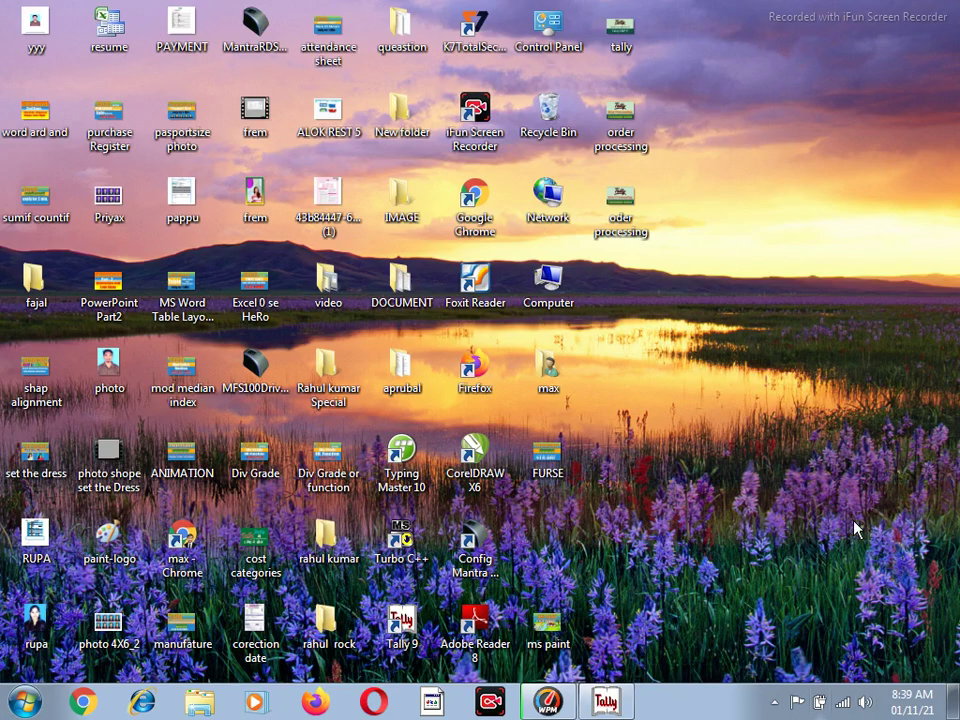
click(714, 660)
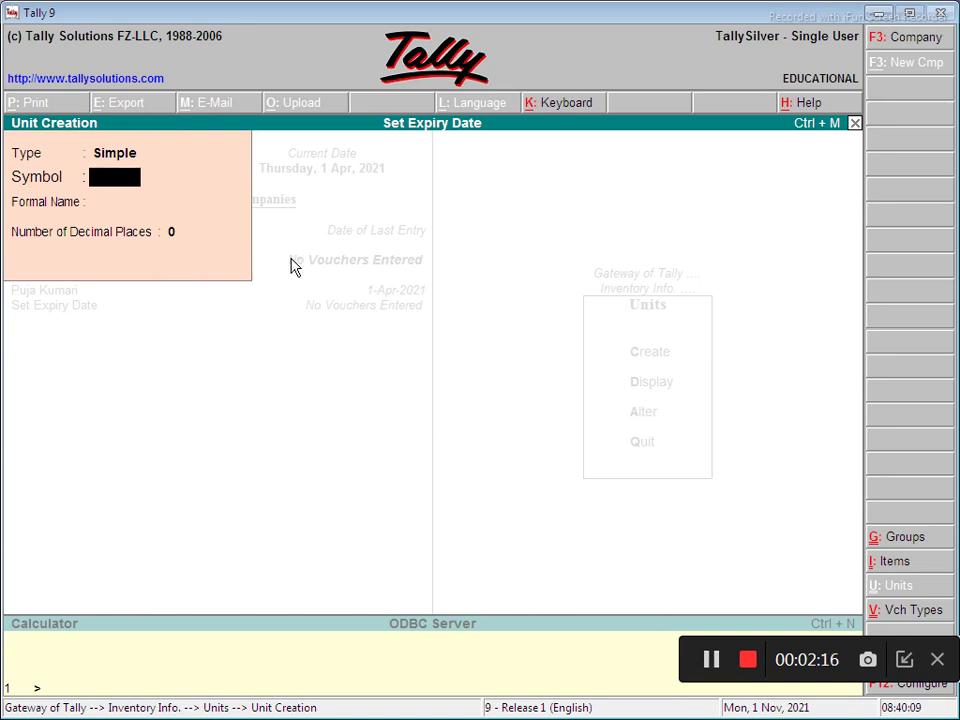
- Leave unit creation and create a stock group named Patanjli under Primary
key(Escape)
key(y)
key(Escape)
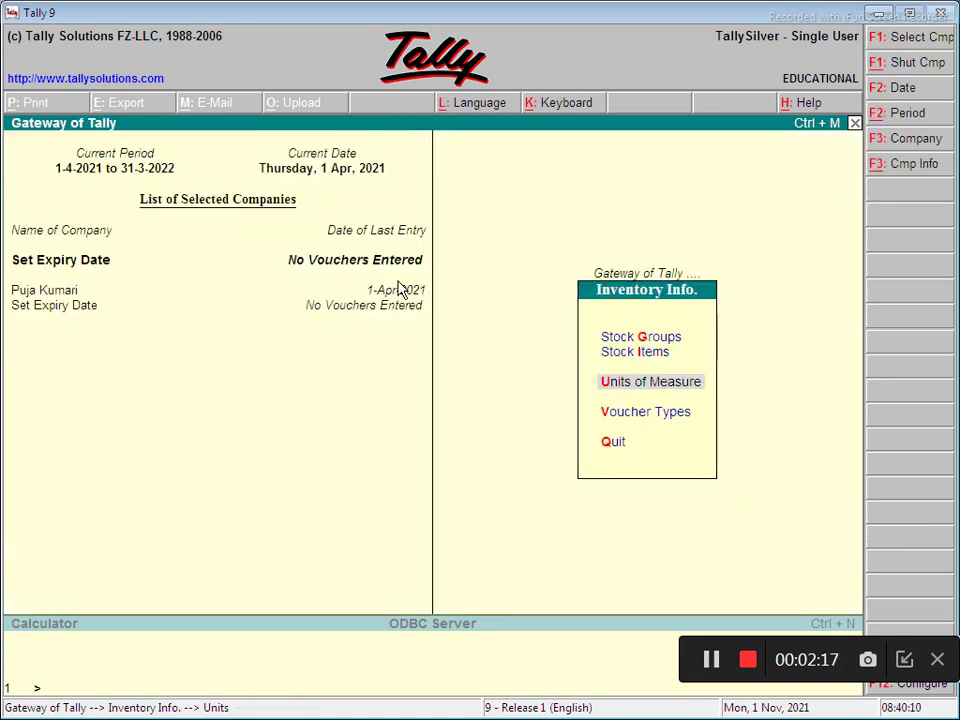
key(Up)
key(Up)
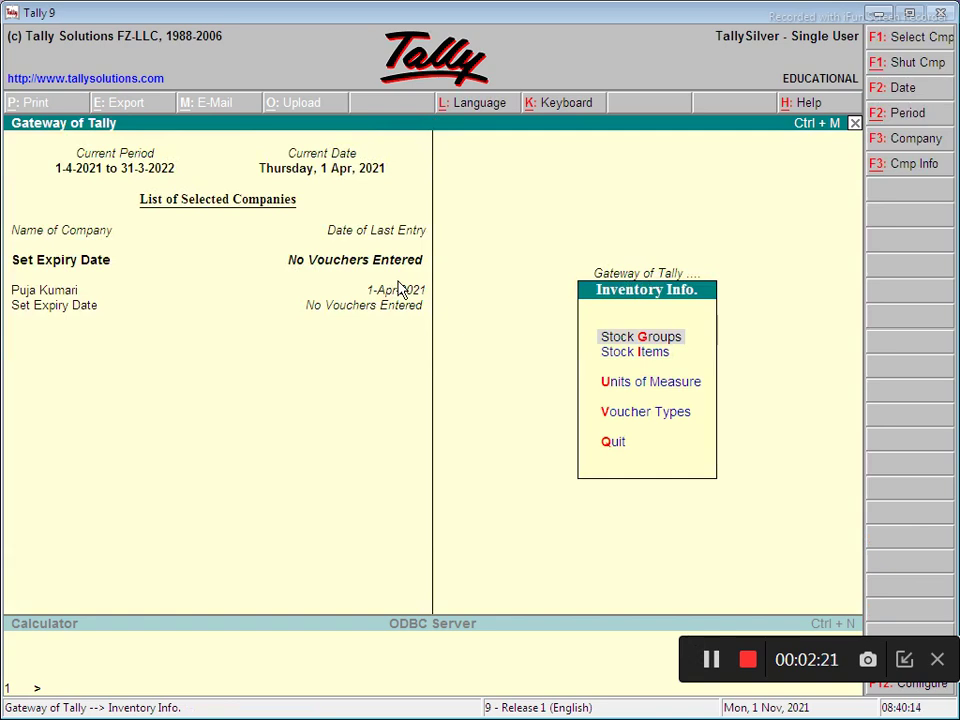
key(Return)
key(Return)
text(Patanjli)
key(Return)
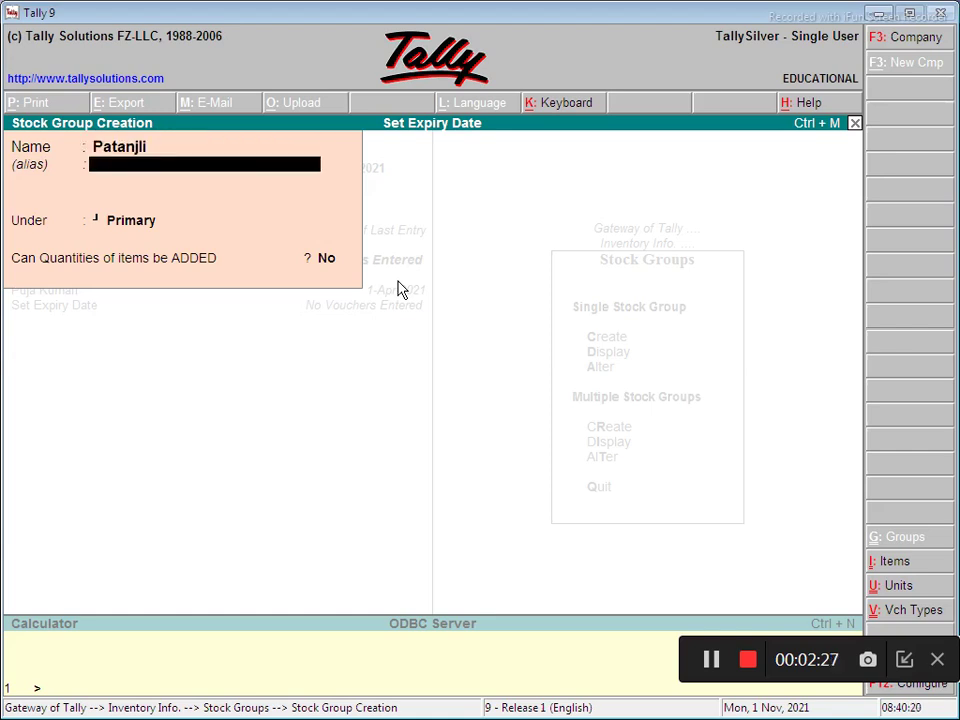
key(Return)
key(Return)
key(Return)
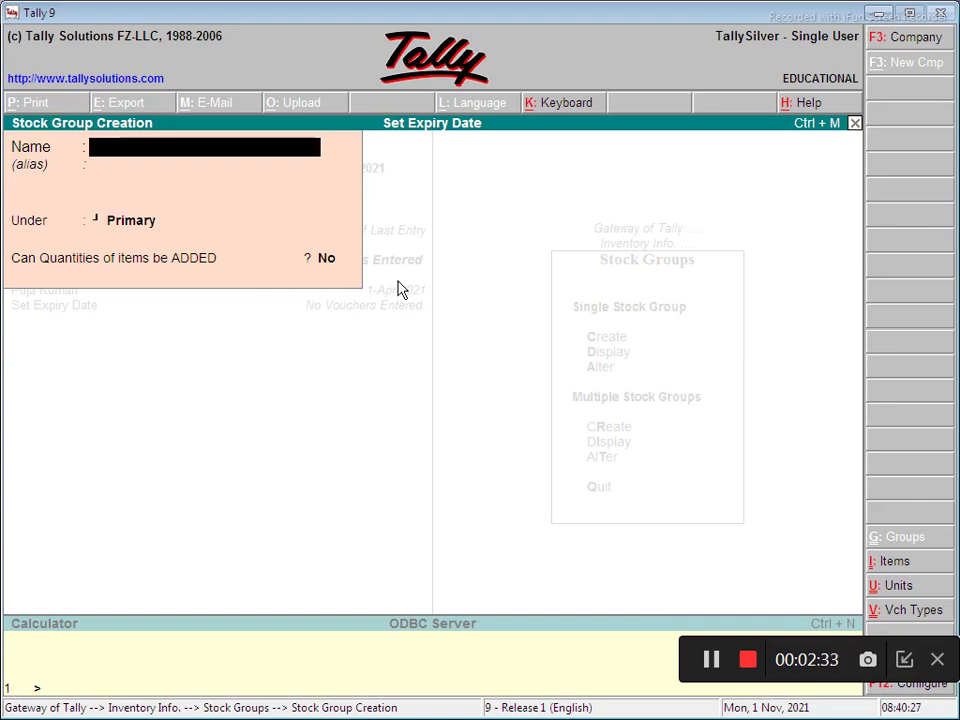
- Create a second stock group named Life Boy under Primary and return to the inventory masters
text(Life Boy)
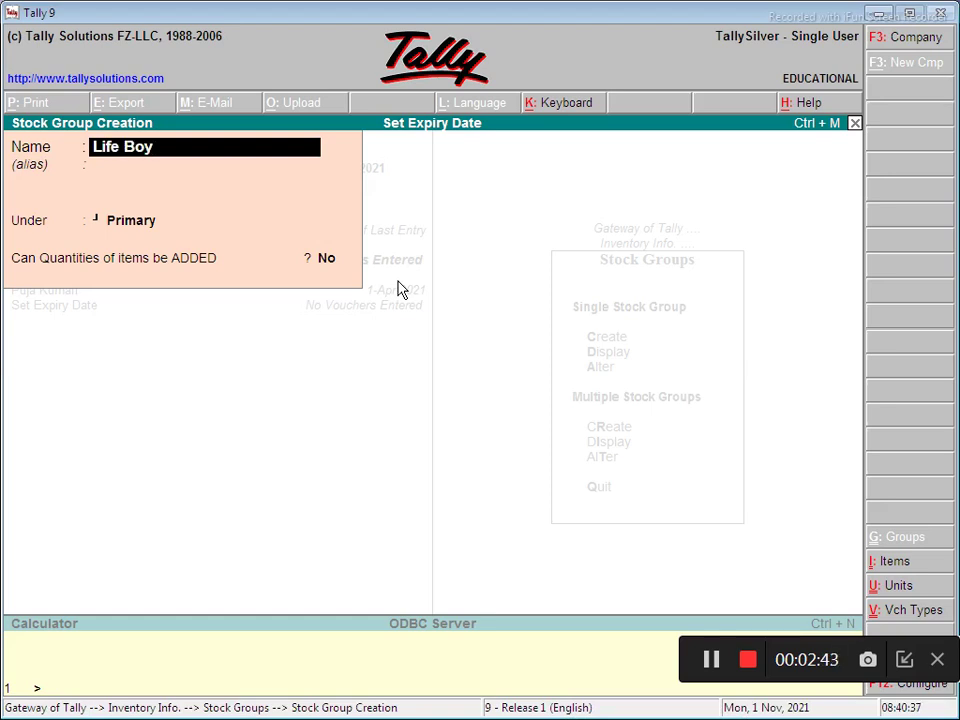
key(Return)
key(Return)
key(Return)
key(Return)
key(Escape)
key(y)
key(Escape)
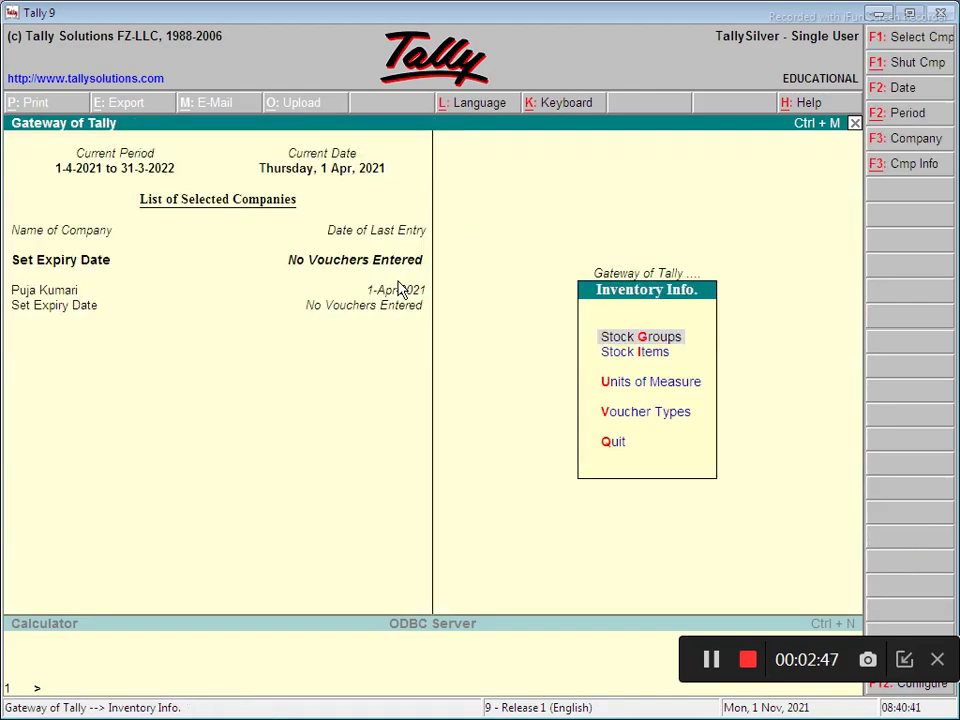
- Start a single stock item named Life Boy under the Life Boy group with pcs as its unit
key(Down)
key(Return)
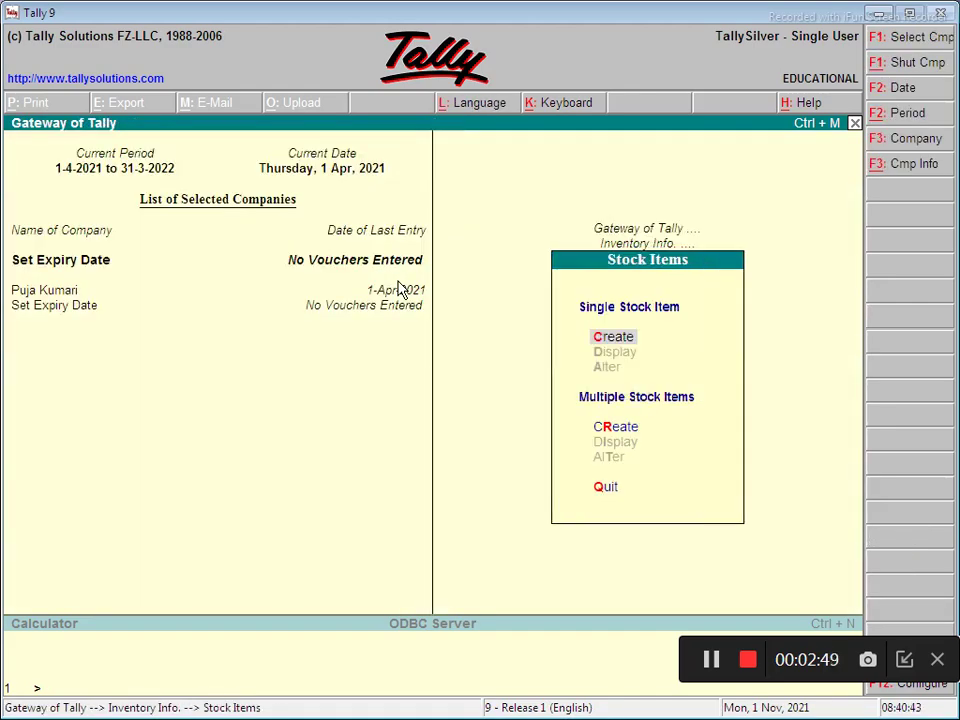
key(Return)
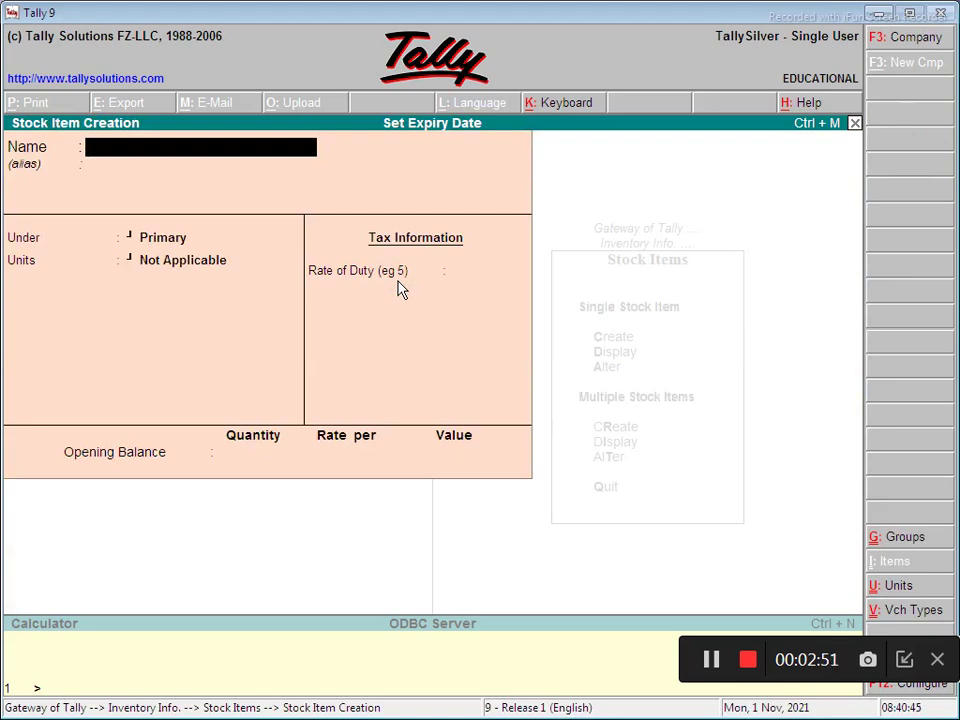
text(Life Boy)
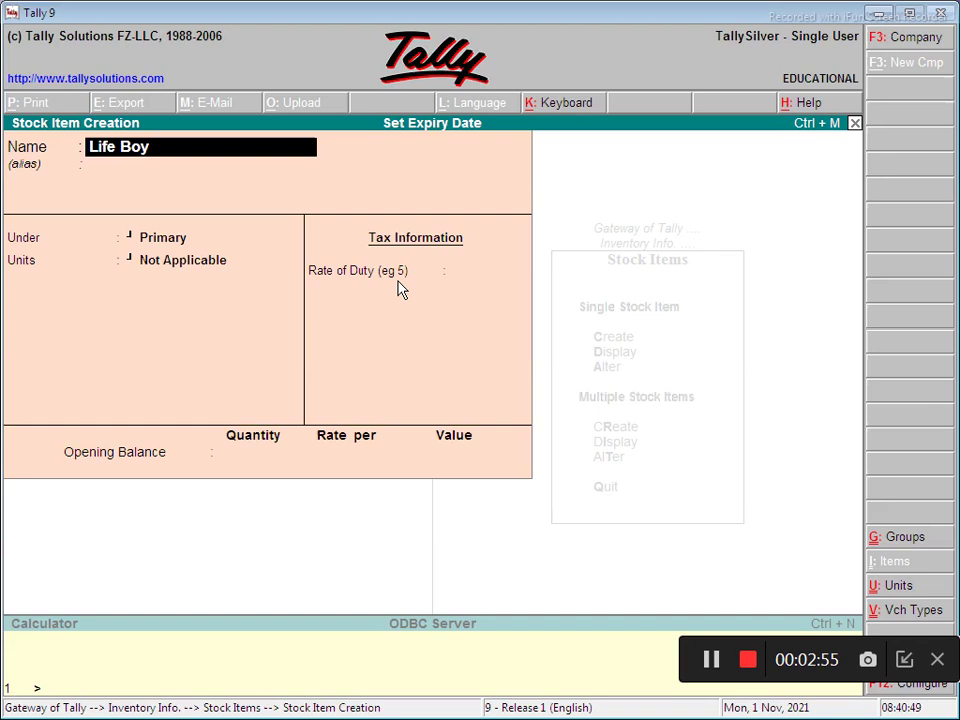
key(Return)
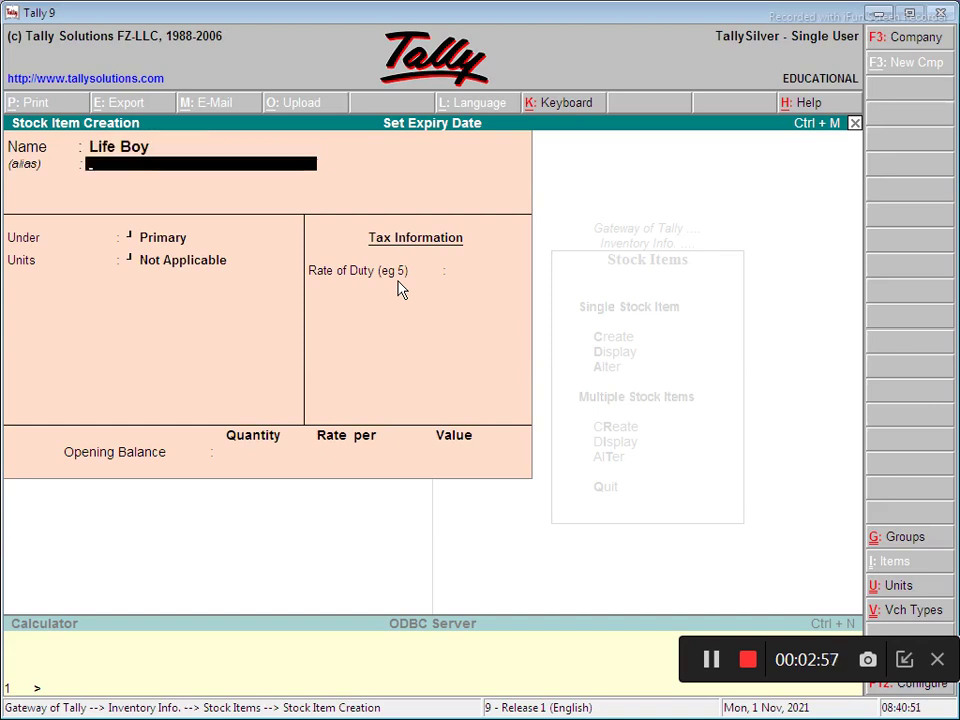
key(Return)
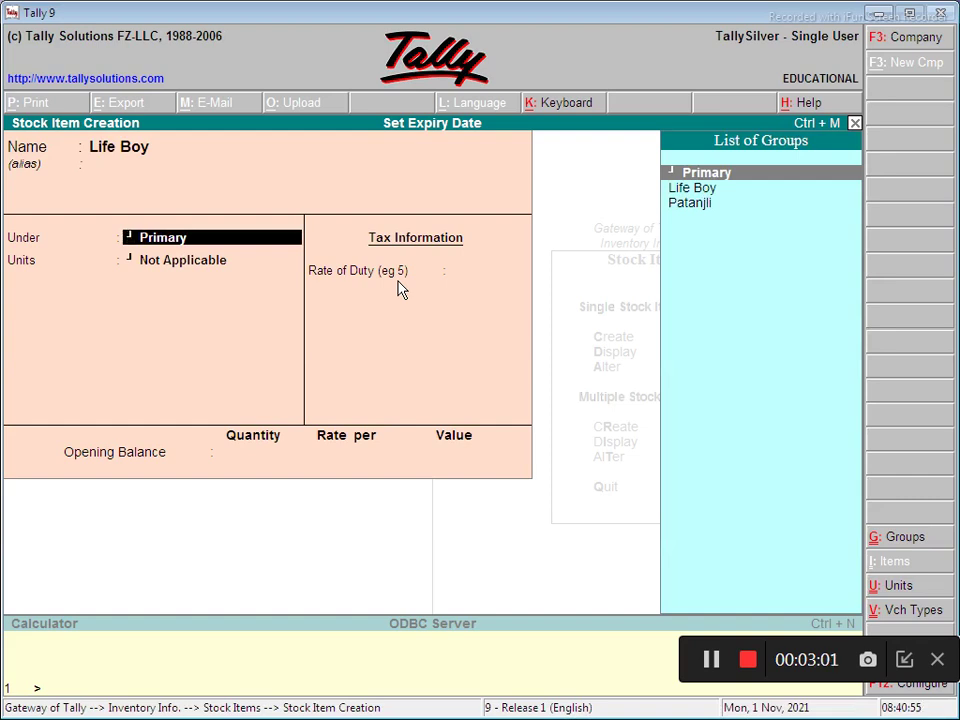
key(Down)
key(Return)
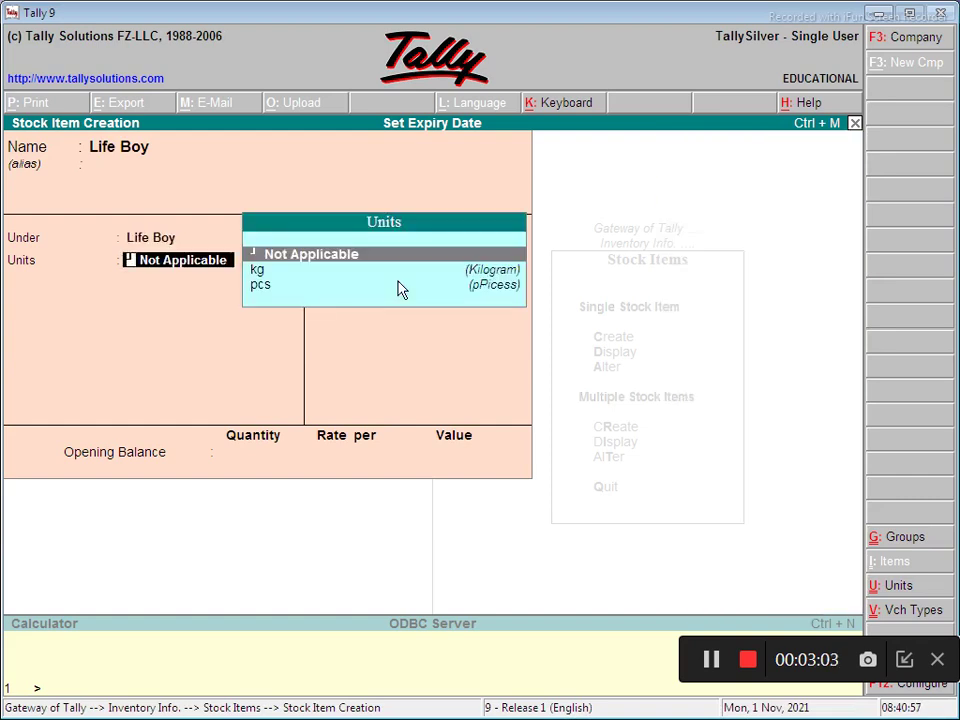
key(Down)
key(Down)
key(Return)
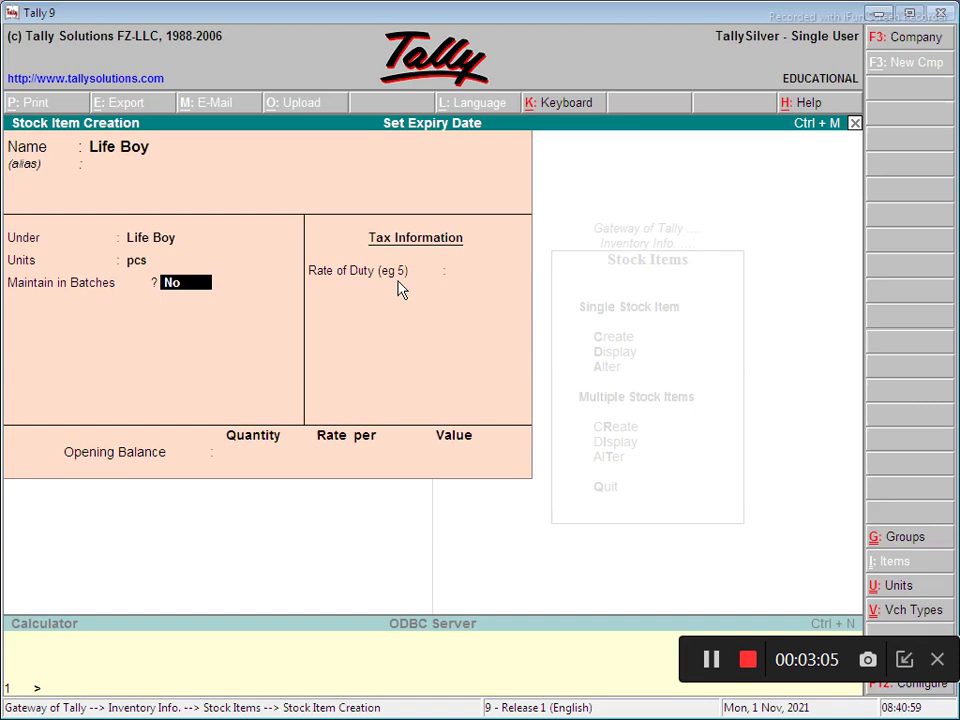
- Maintain the Life Boy item in batches with manufacturing date tracking and expiry dates, and save it without an opening balance
text(y)
key(Return)
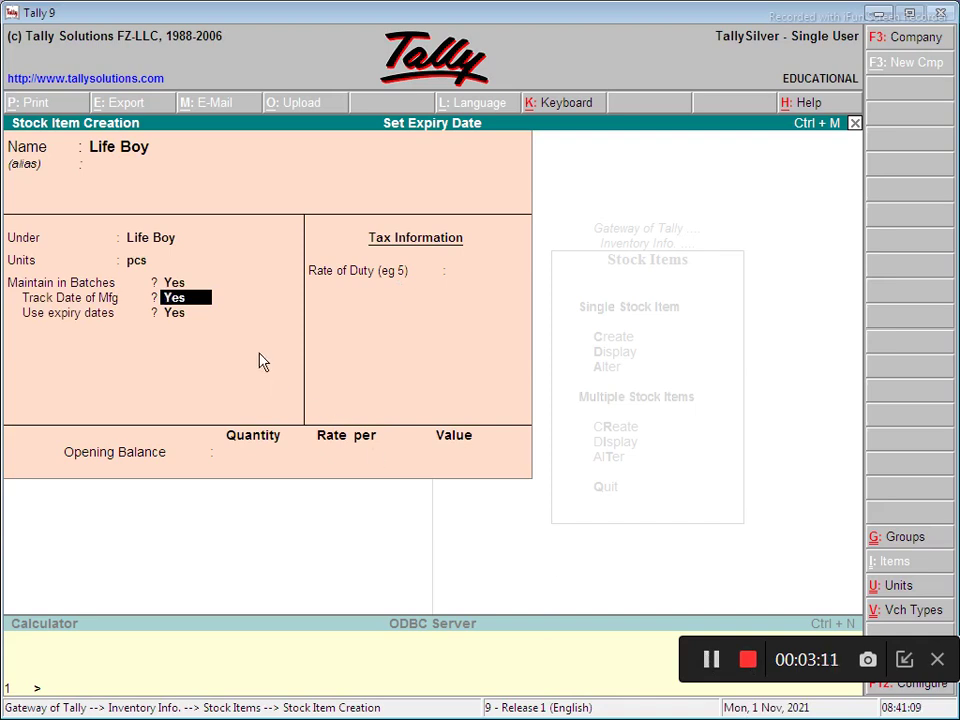
key(Return)
key(Return)
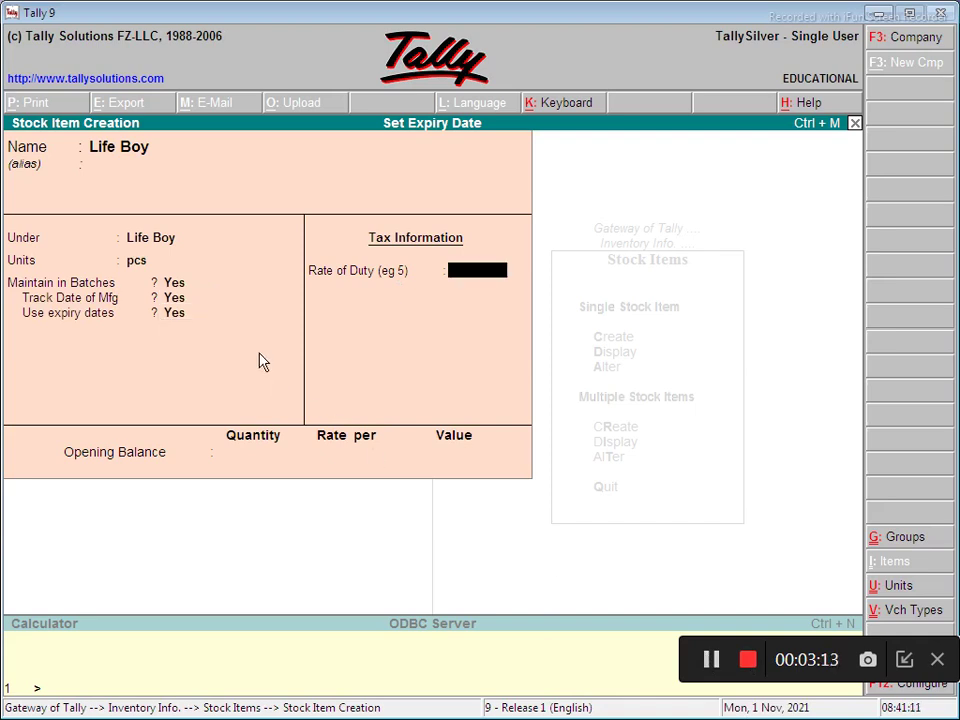
key(Return)
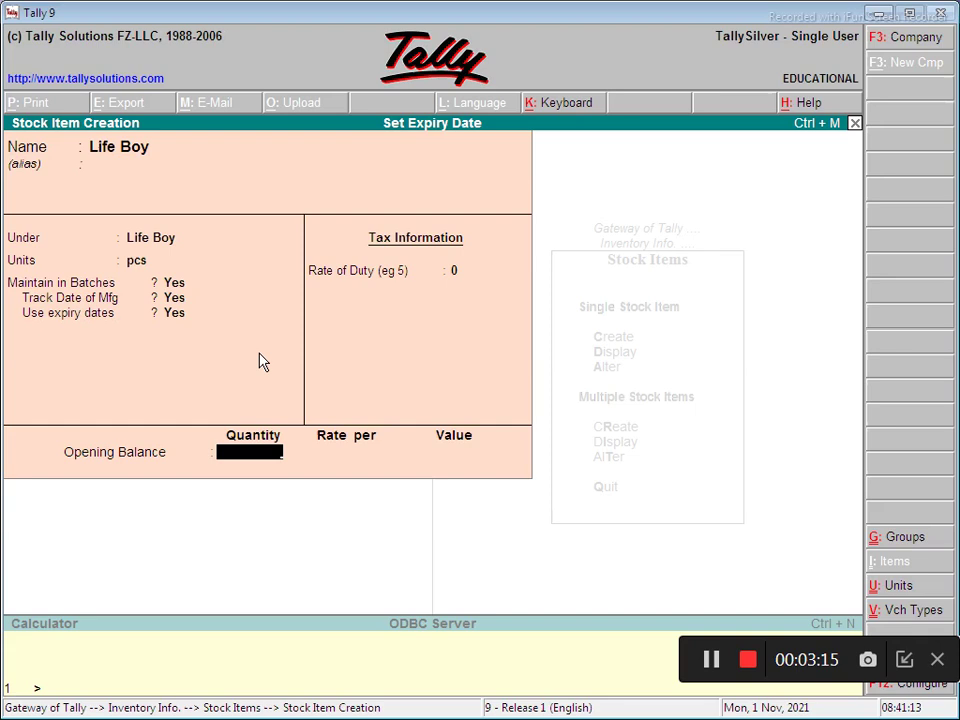
key(Return)
key(Return)
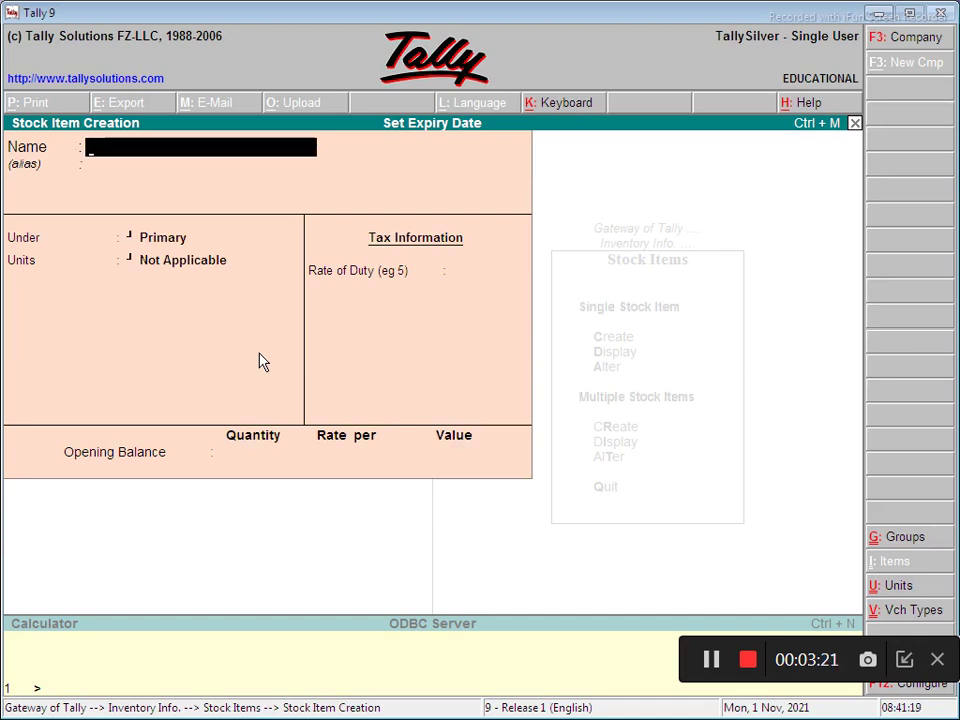
- Fill in a stock item named Oil under the Patanjli group with kg as its unit and no opening balance
text(I)
key(BackSpace)
text(Oil)
key(Return)
key(Return)
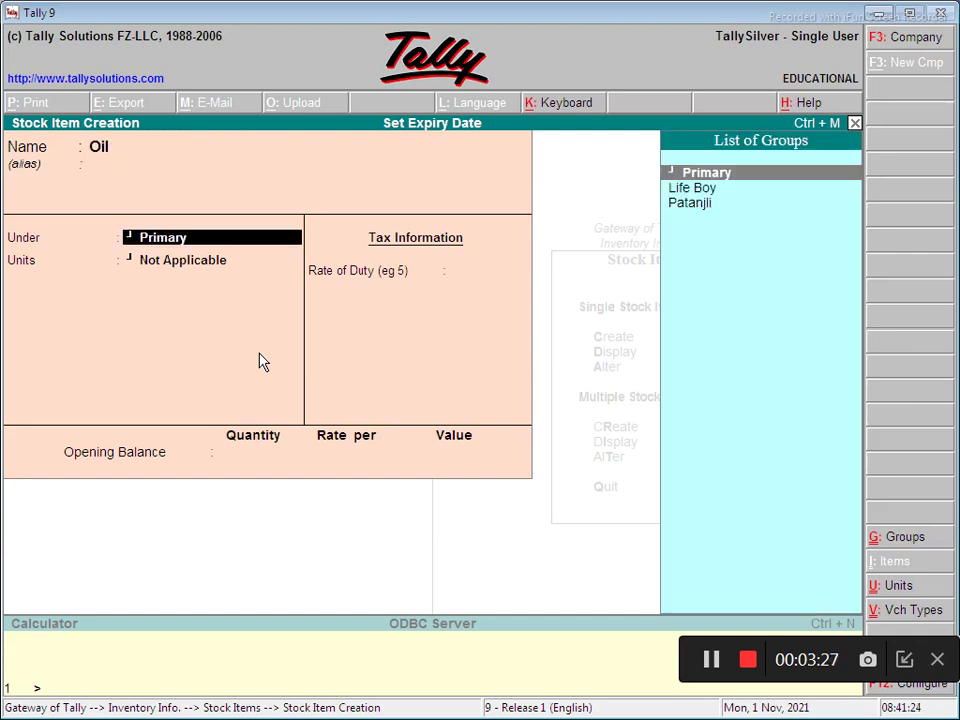
key(Down)
key(Down)
key(Return)
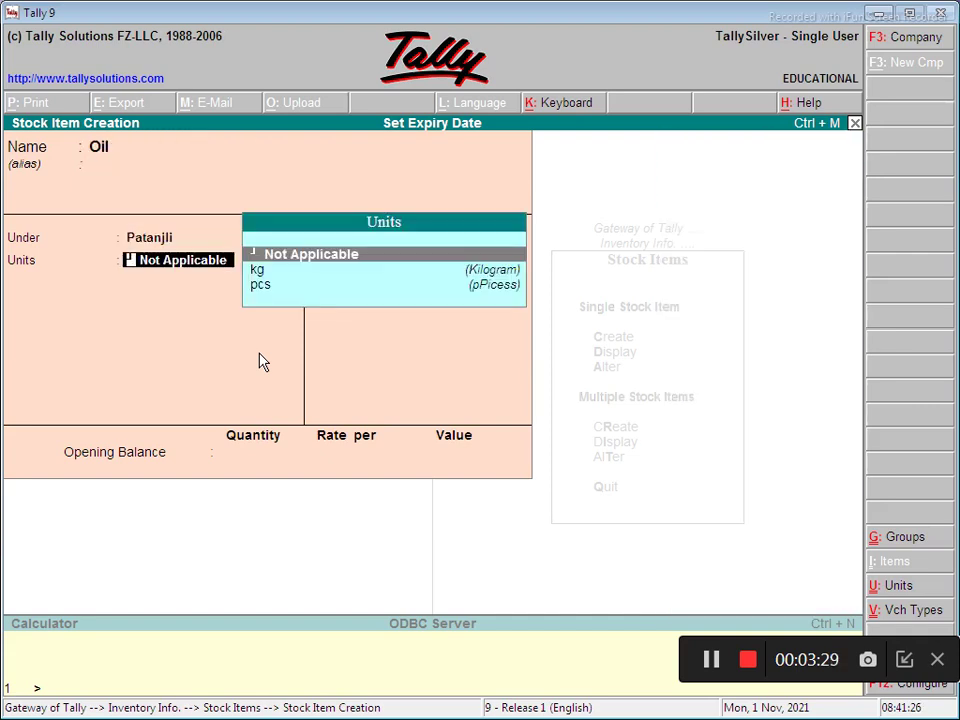
key(Down)
key(Return)
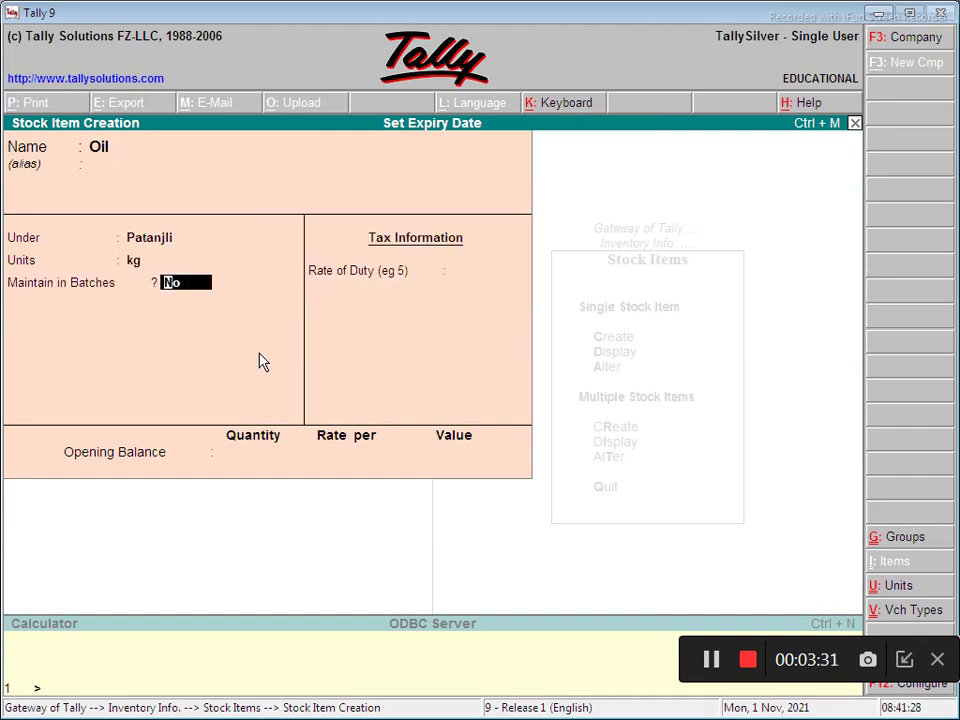
key(Return)
key(Return)
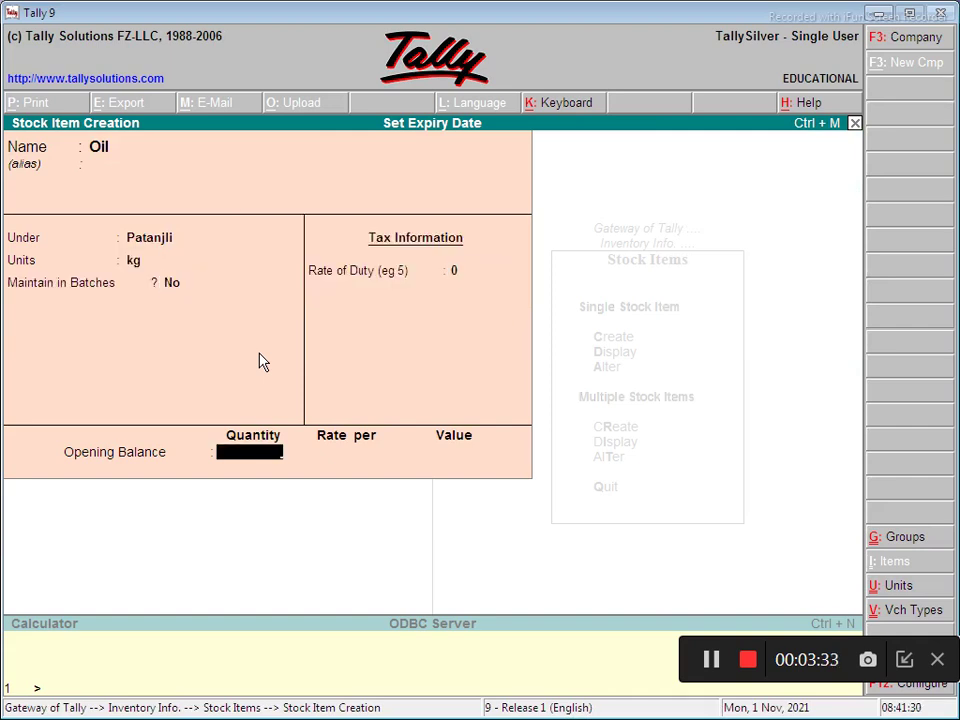
key(Return)
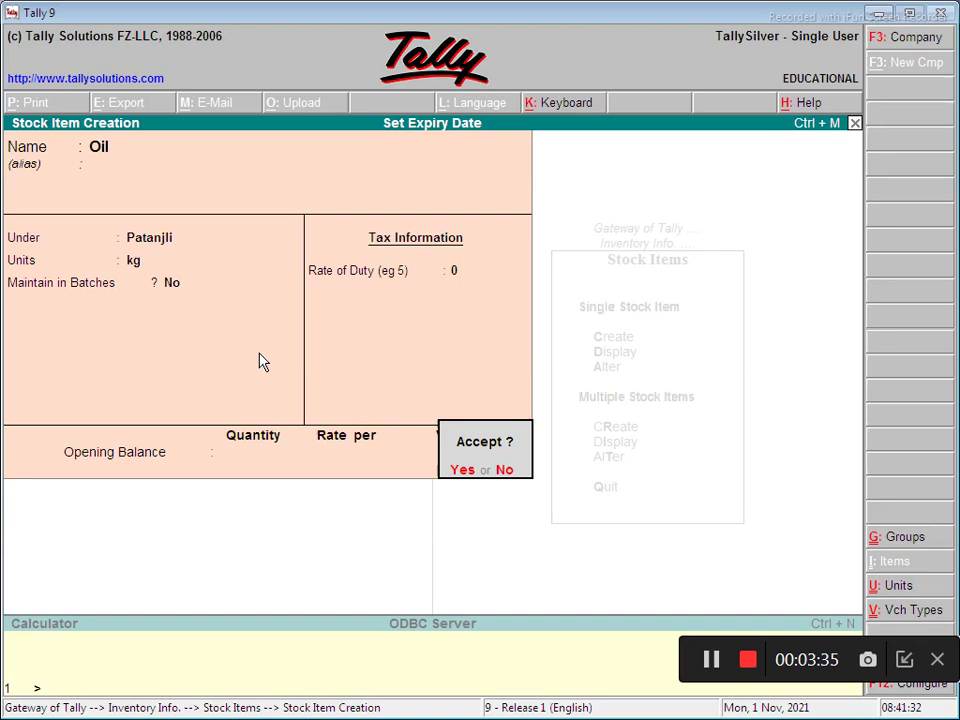
- Set the Oil item to be maintained in batches with manufacturing and expiry dates, and save it
key(Escape)
key(BackSpace)
key(BackSpace)
text(Y)
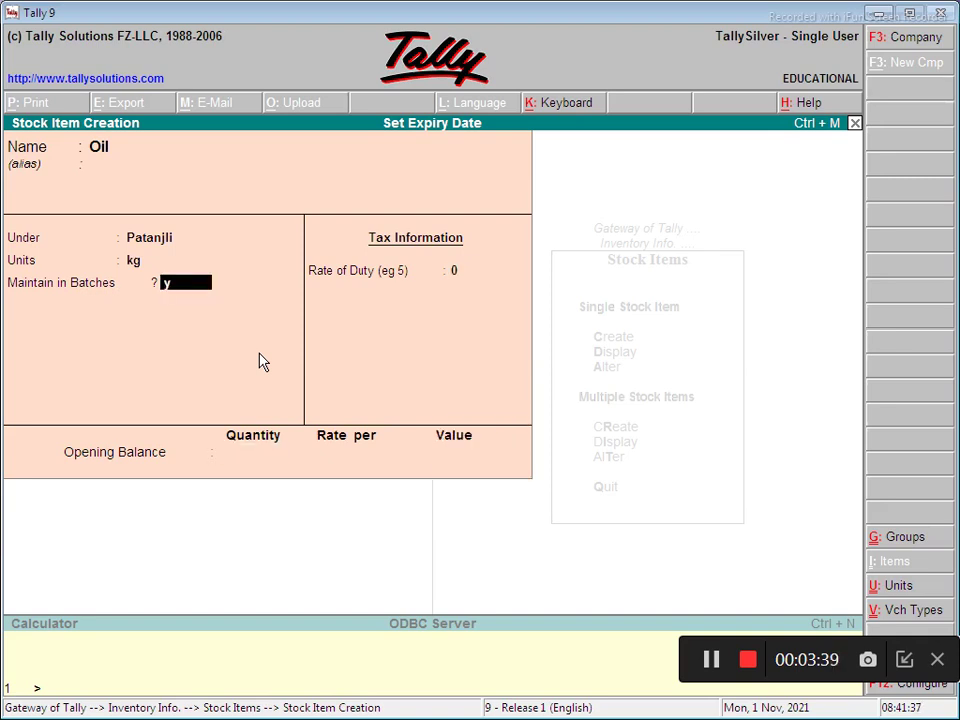
key(Return)
key(Return)
key(Return)
key(Return)
key(Return)
key(Return)
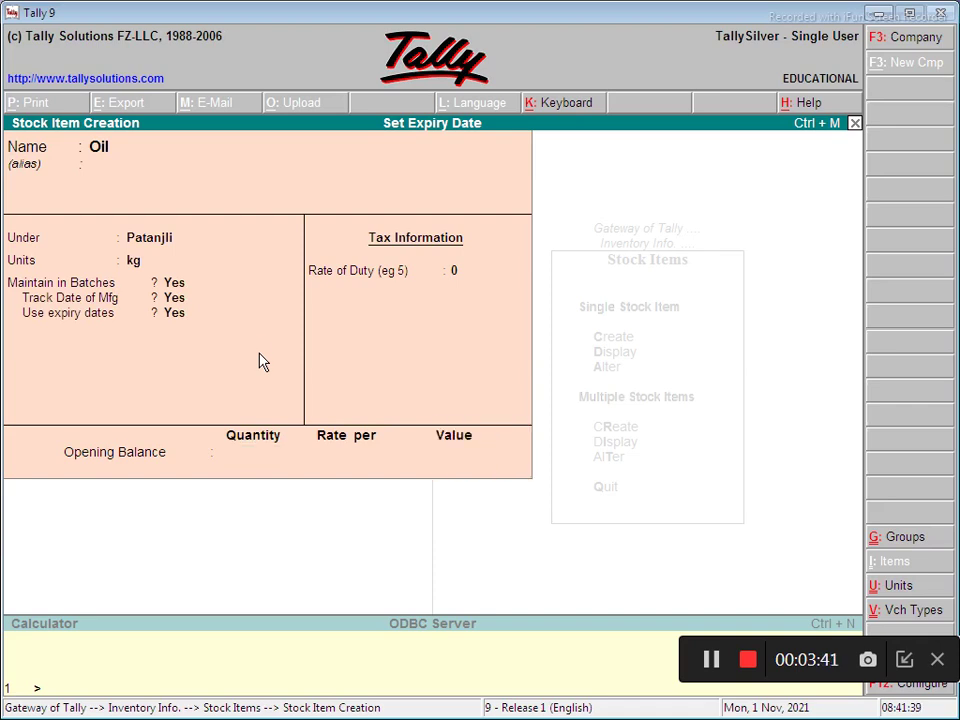
text(Ke)
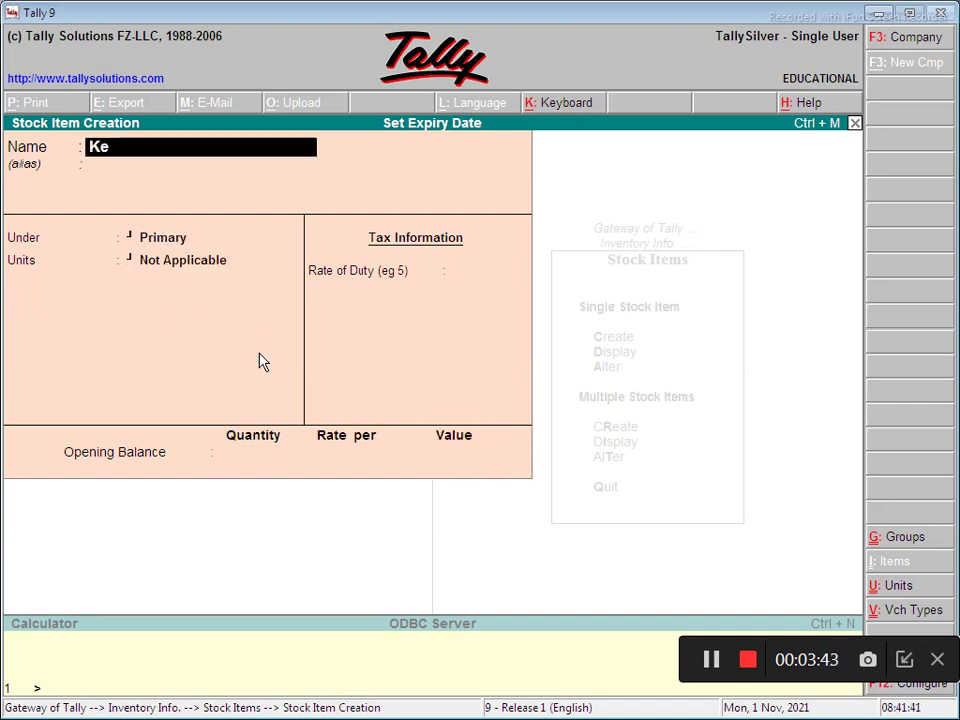
text(yboard)
key(Return)
key(Return)
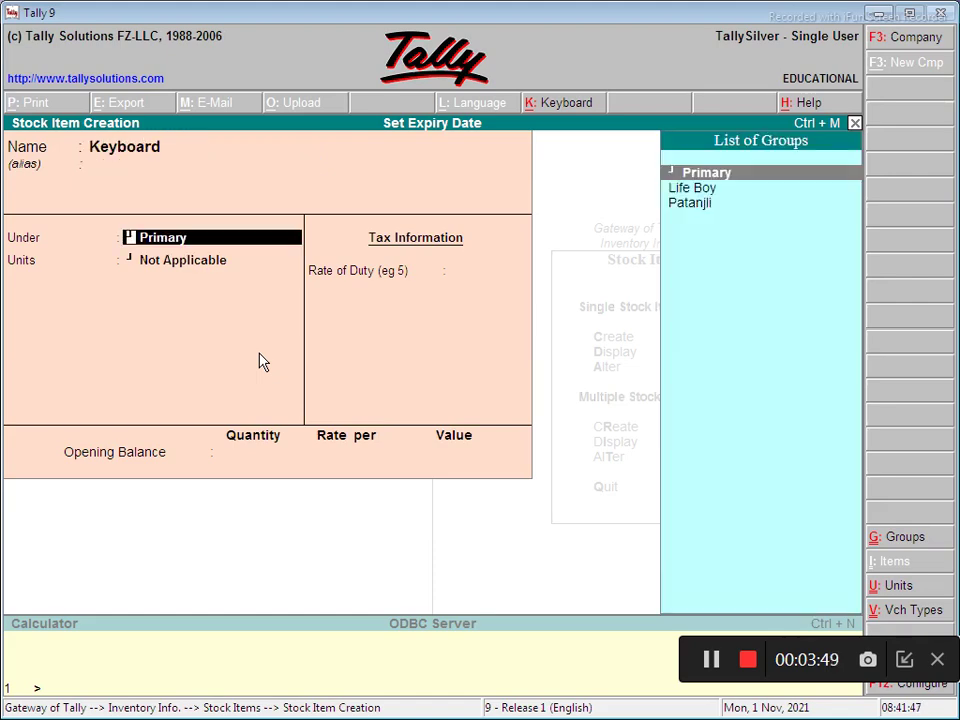
key(BackSpace)
key(Escape)
- Return to the Gateway of Tally and open a new Purchase accounting voucher
key(Escape)
key(Escape)
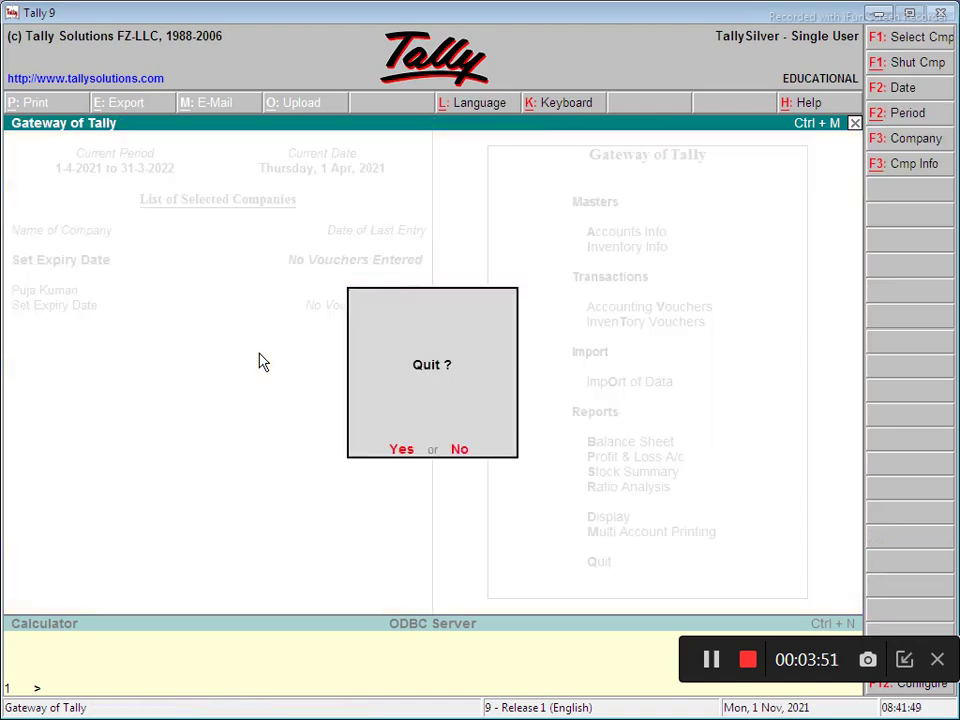
key(Down)
key(Down)
key(Down)
key(Up)
key(Return)
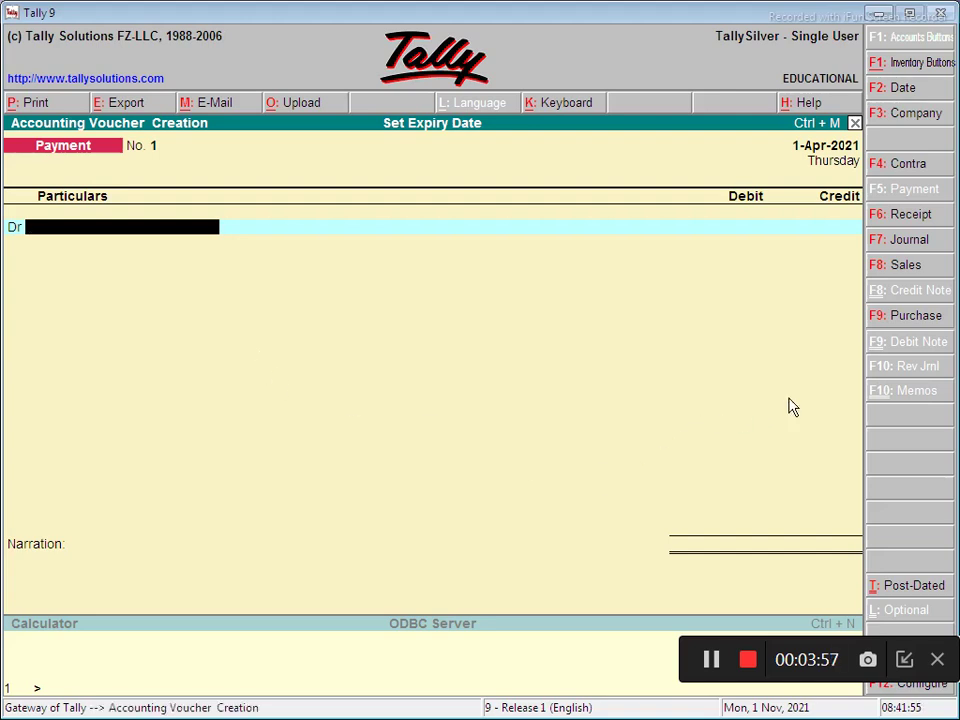
click(908, 318)
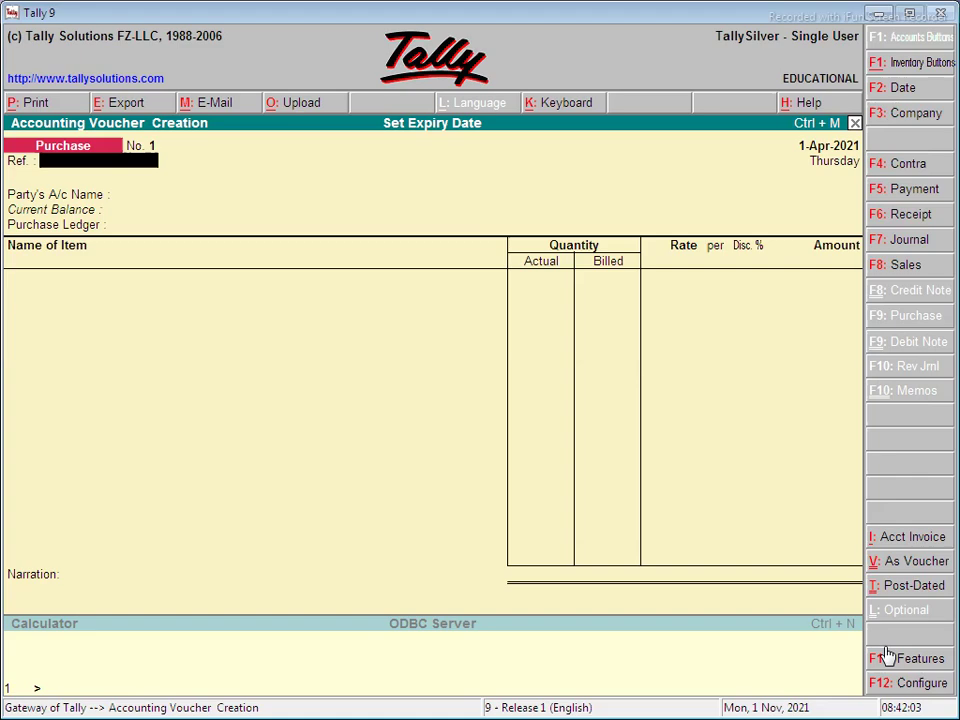
- Set Maintain Cost Centres and Allow Zero valued entries to No in the company's accounting features
click(886, 657)
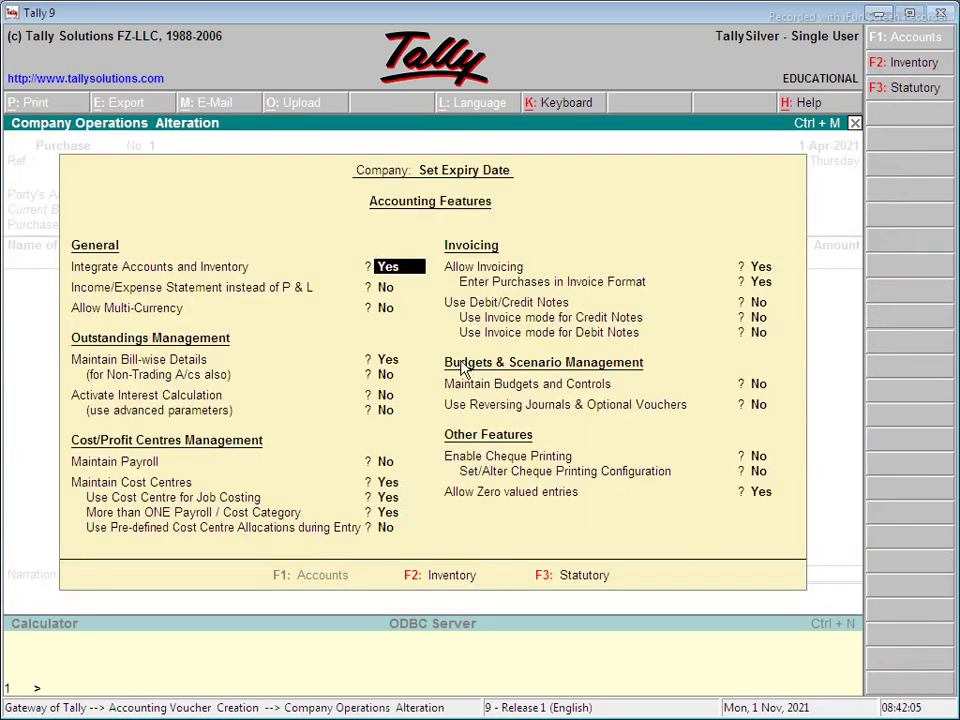
click(405, 484)
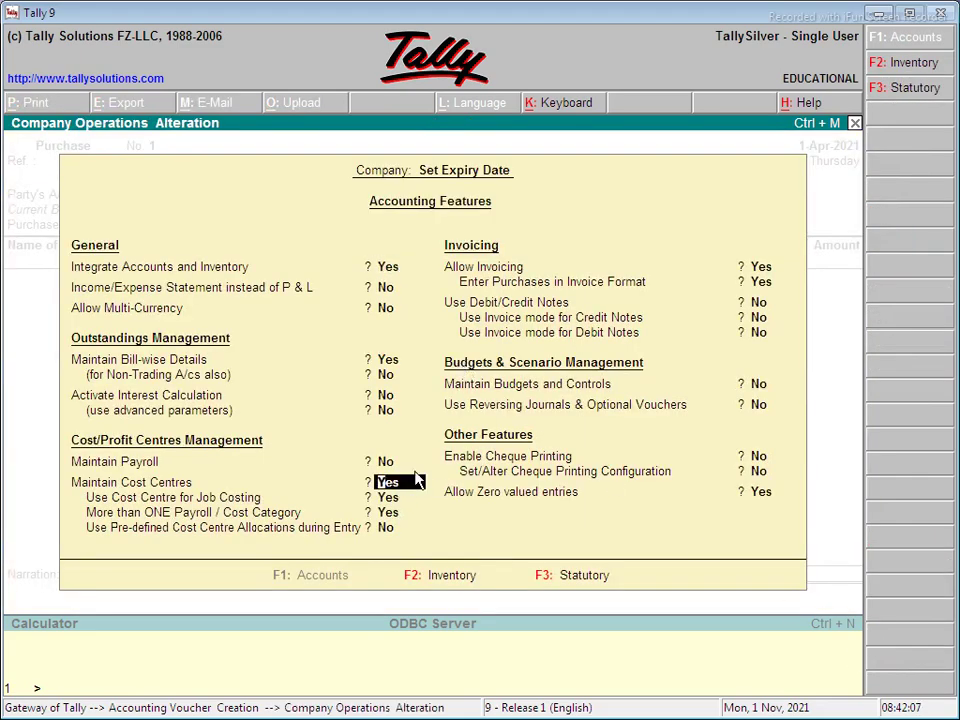
text(n)
key(Return)
key(Return)
key(Return)
key(Return)
key(Return)
key(Return)
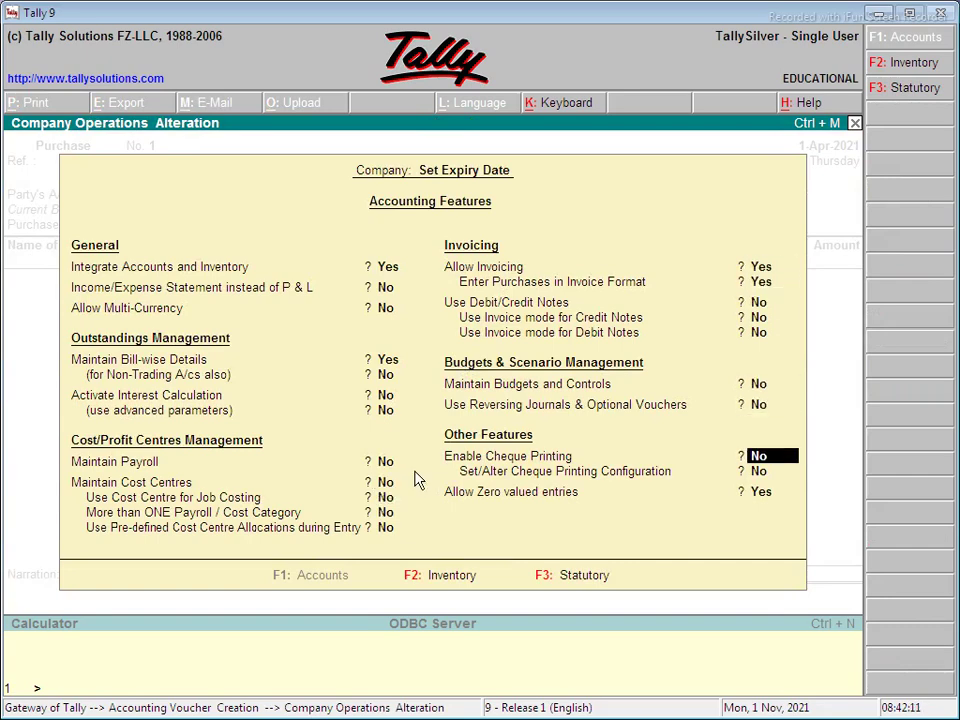
key(Return)
text(n)
key(Return)
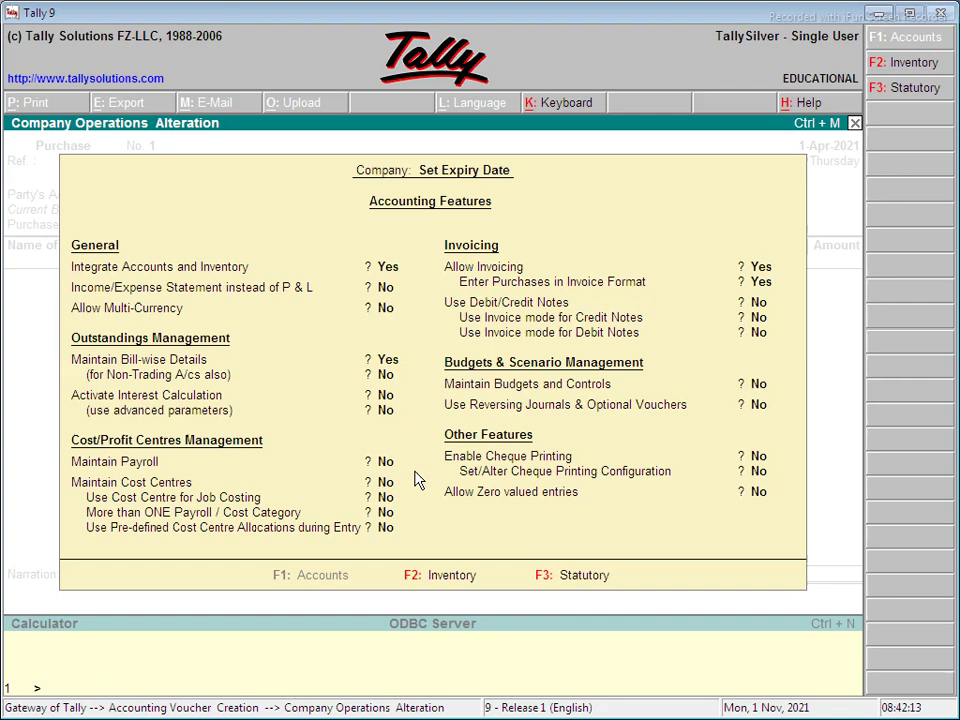
- Save the accounting features and set Separate Discount column on Invoices to No in the company's inventory features
key(Return)
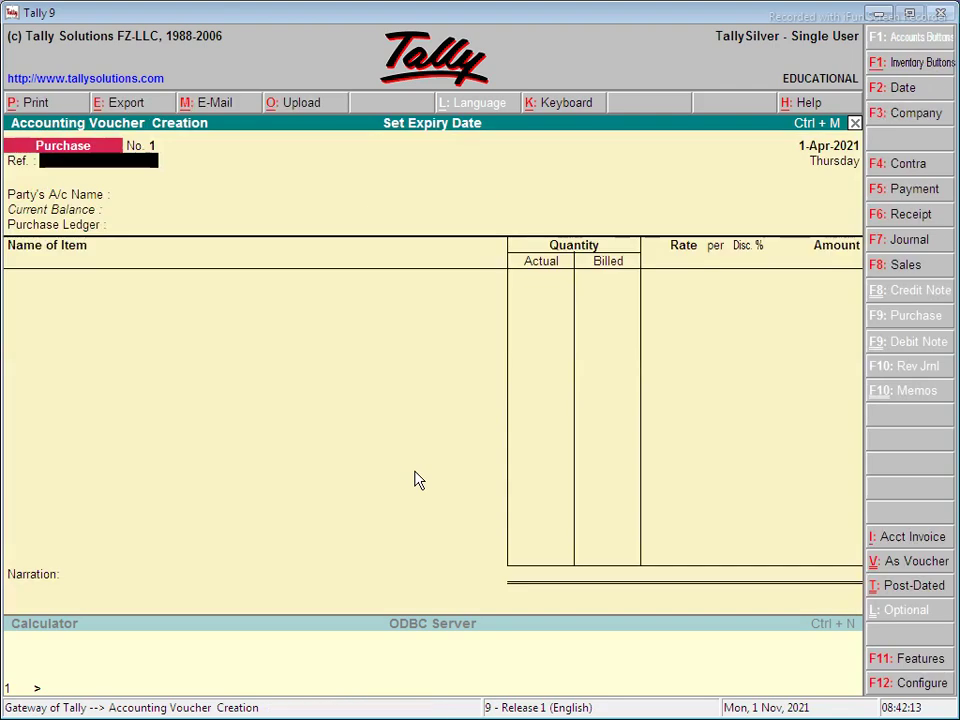
click(928, 662)
key(F2)
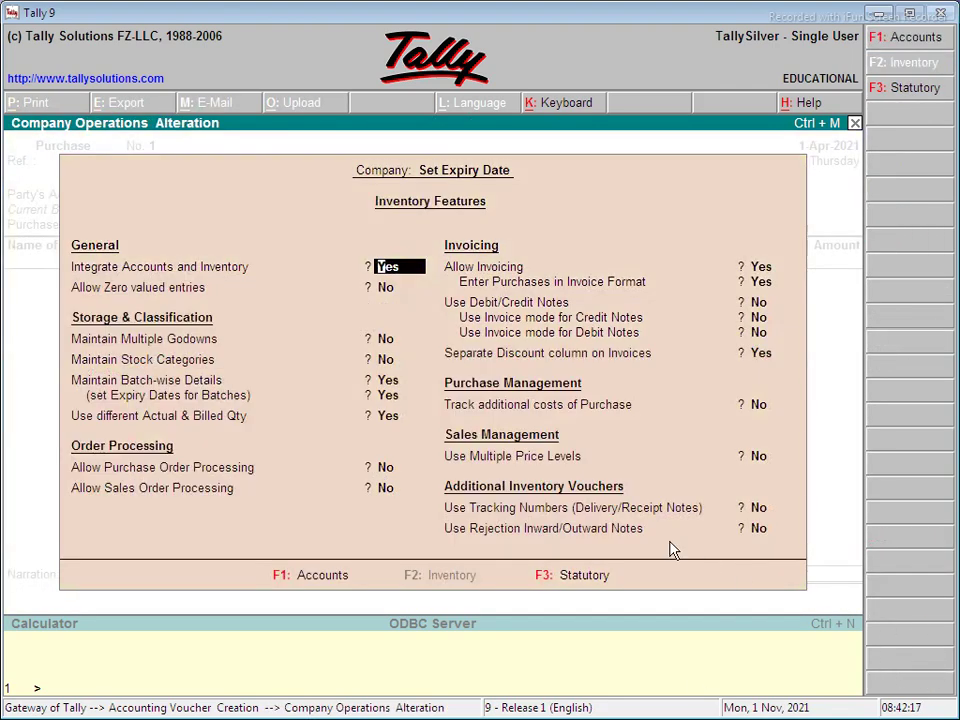
click(388, 379)
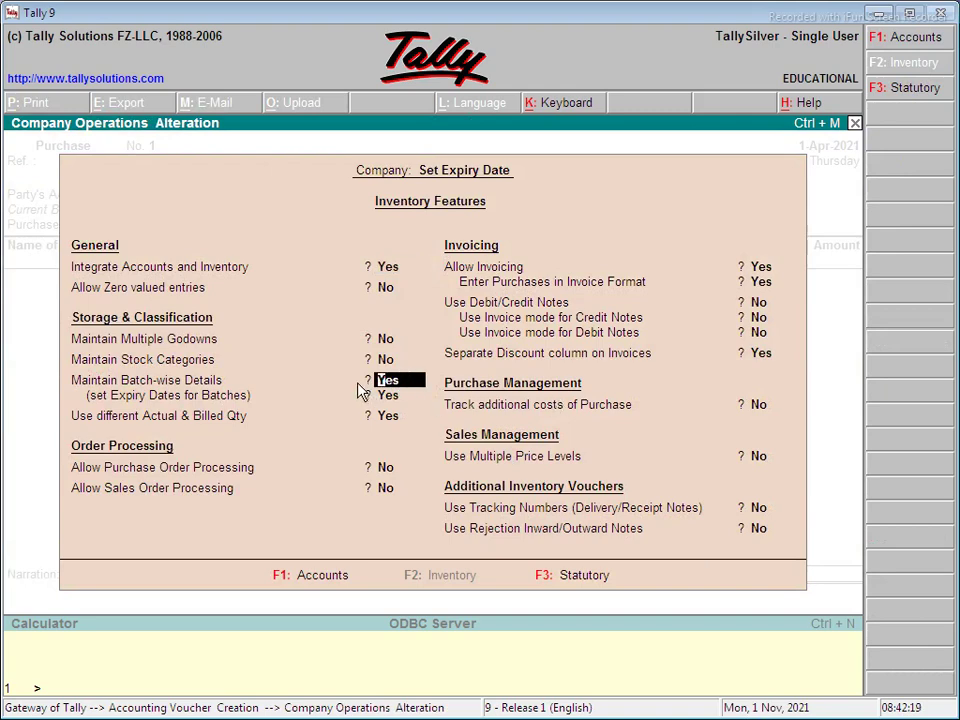
click(763, 356)
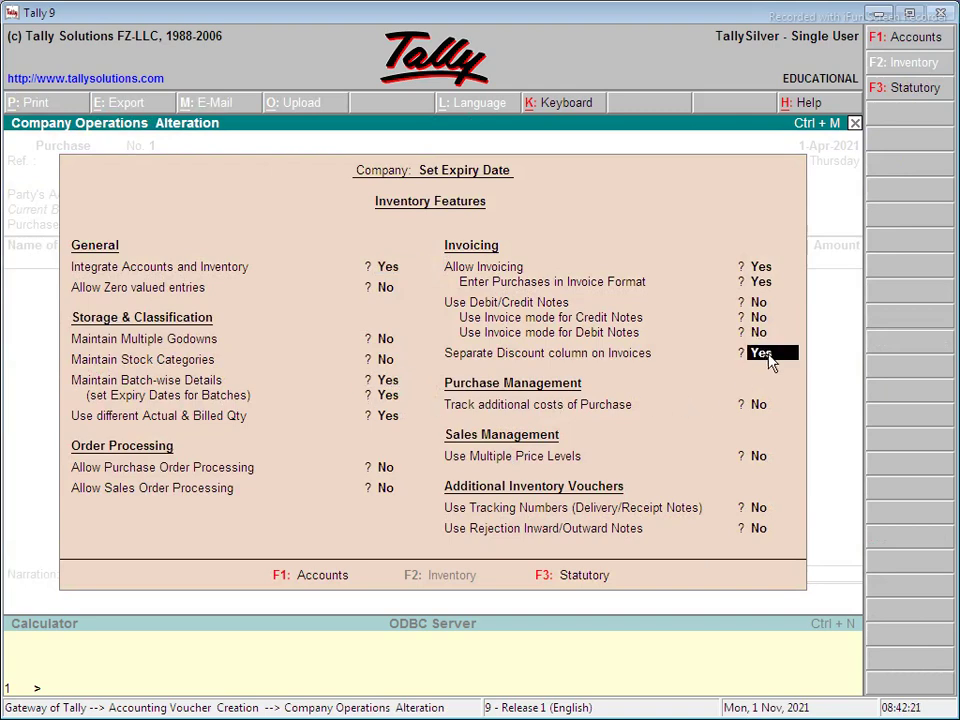
text(n)
key(Return)
key(Return)
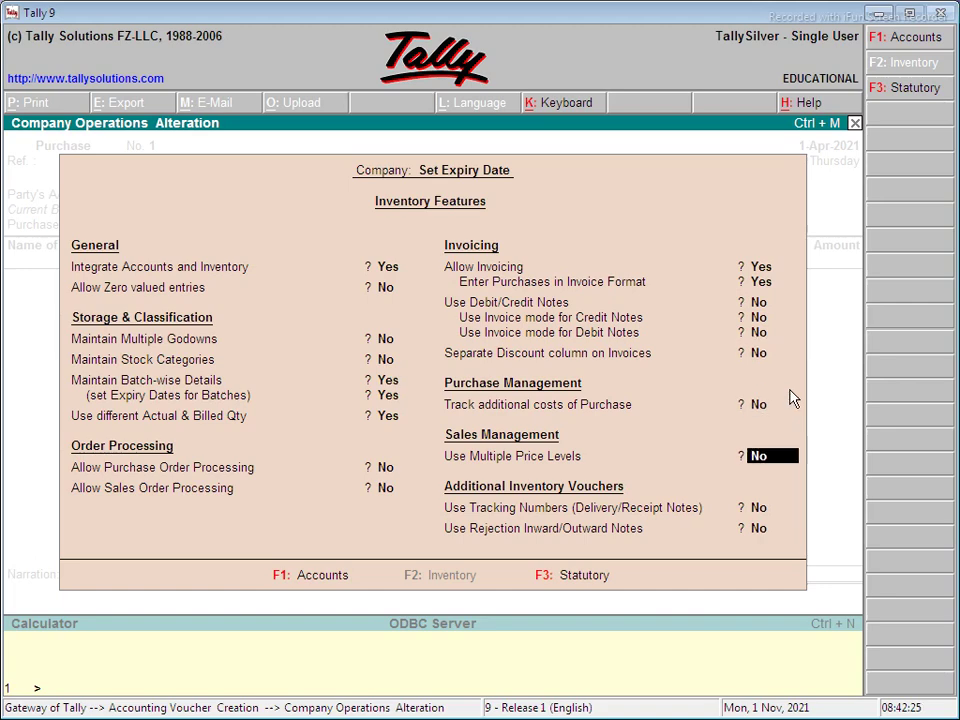
key(Return)
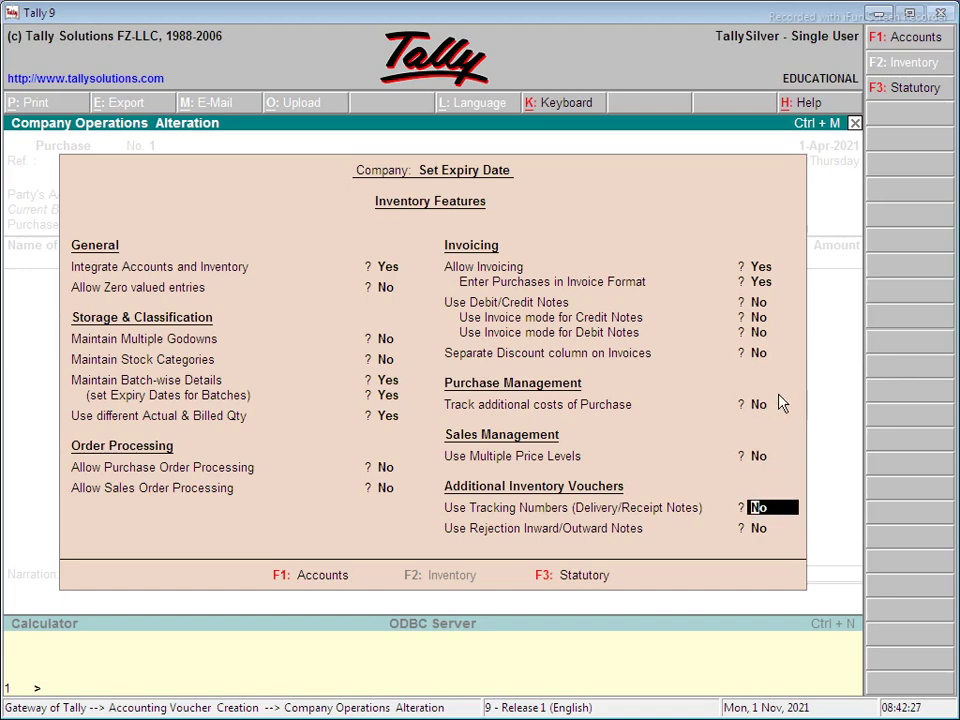
- Set Use different Actual & Billed Qty to No in the inventory features and save them
click(390, 415)
text(n)
key(Return)
key(Return)
key(Return)
key(Return)
key(Return)
key(Return)
key(Return)
key(Return)
key(Return)
key(Return)
key(Return)
- Fill in the purchase voucher with reference 125, the supplier's ledger as party account and Purchase as the purchase ledger
text(125)
key(Return)
key(Return)
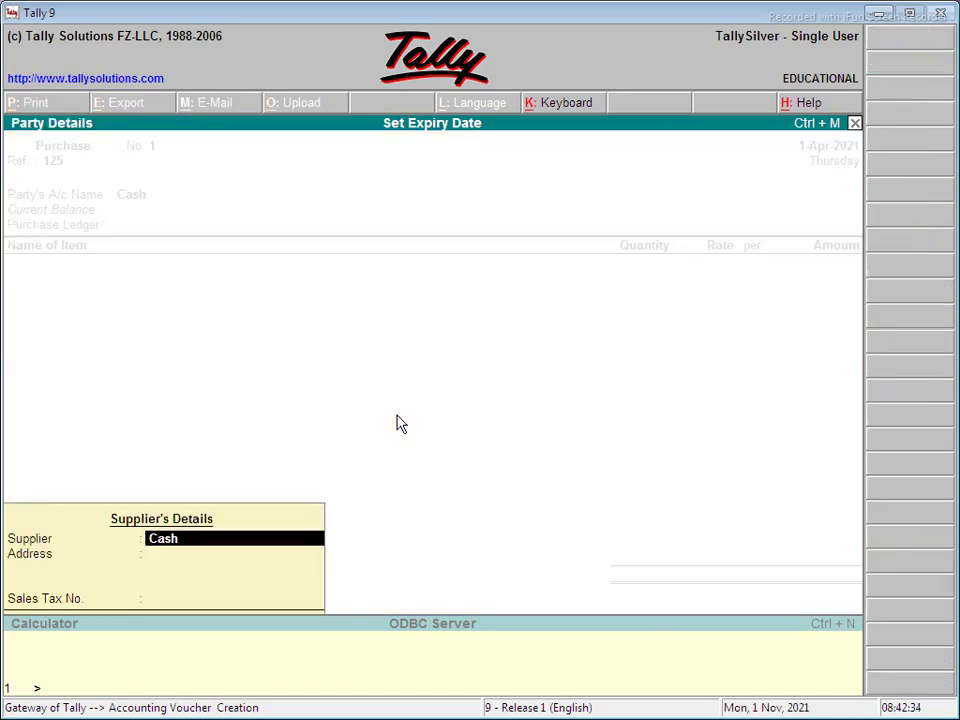
key(Escape)
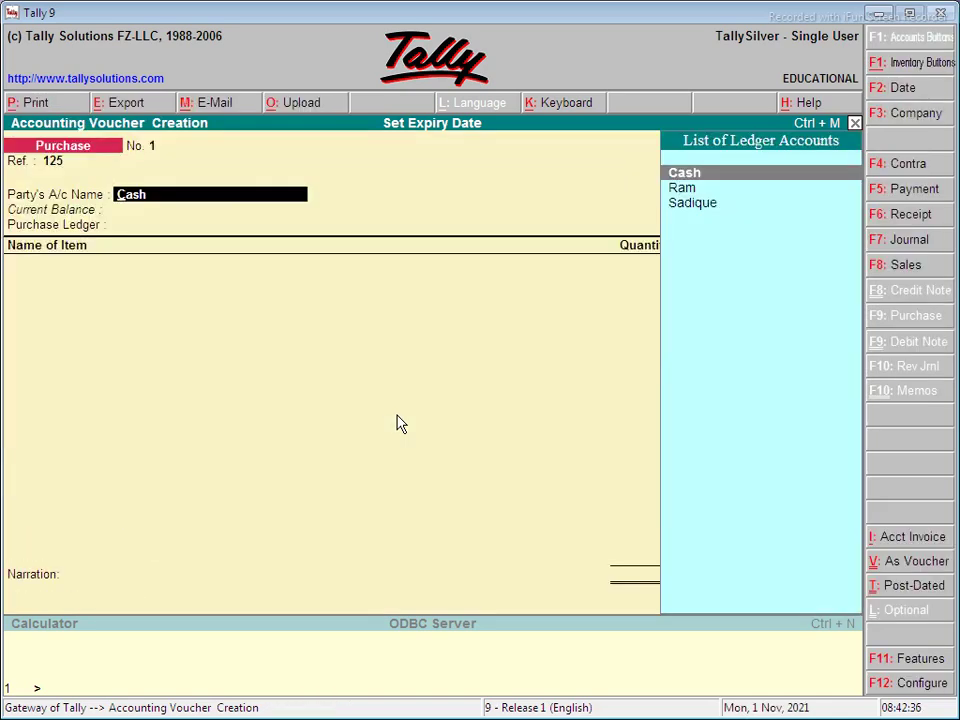
key(Down)
key(Return)
key(Return)
key(Return)
key(Return)
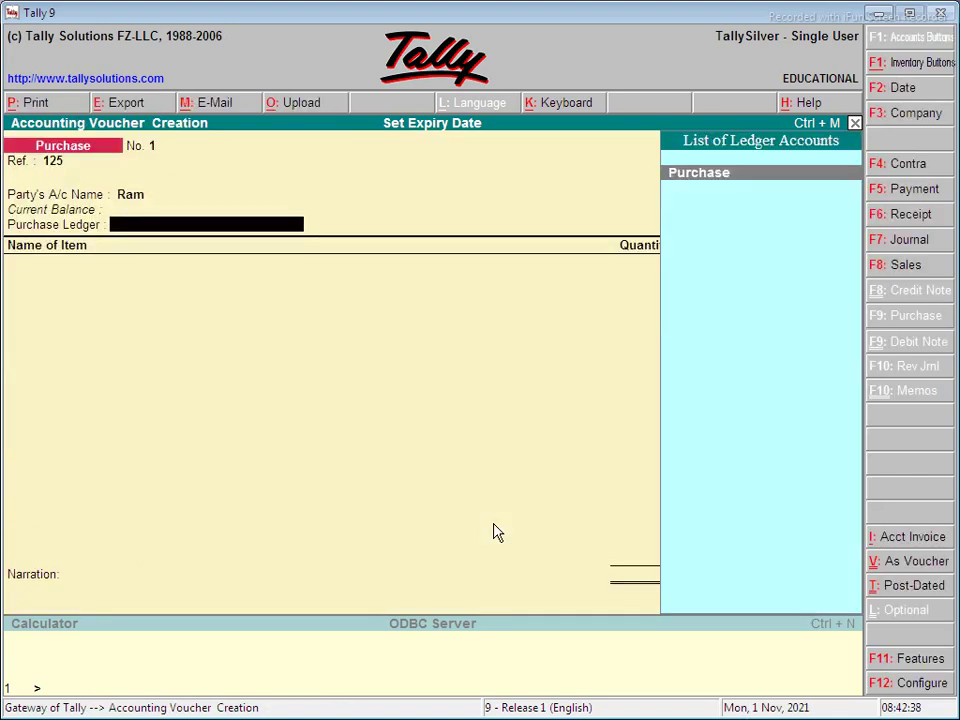
key(Return)
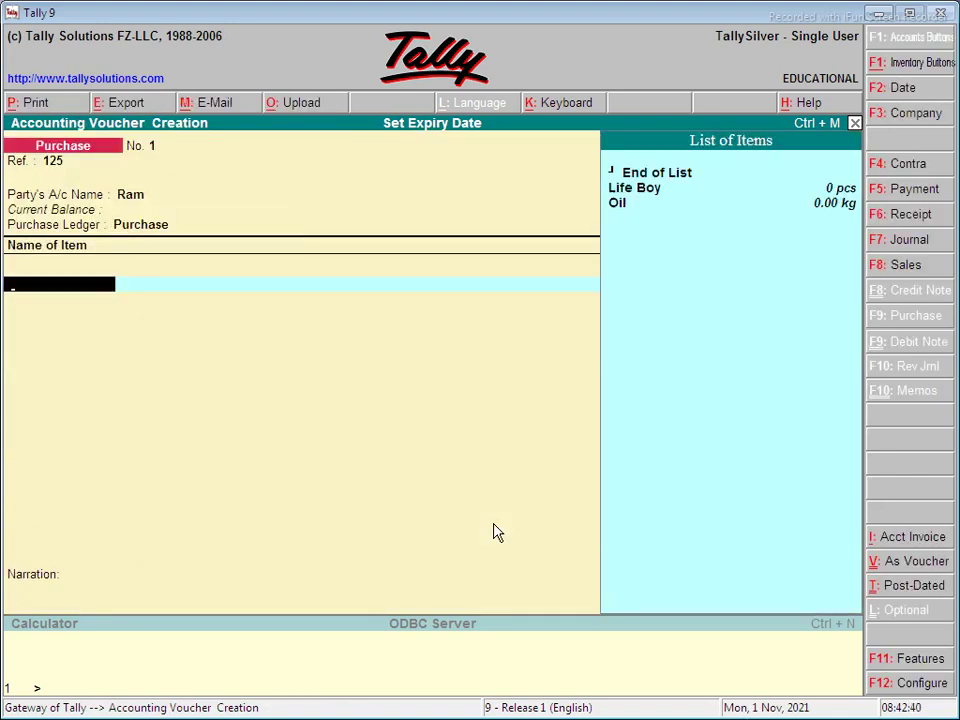
- Add Life Boy to the purchase under a new batch Boc1254, with 500 pcs at a rate of 7.50
key(Return)
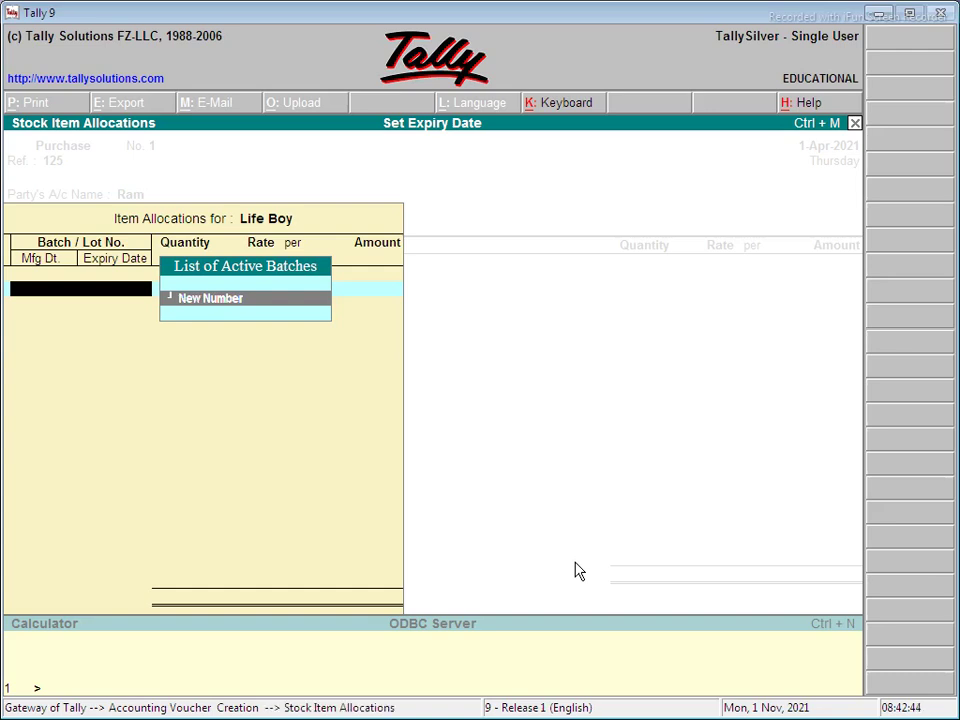
key(Return)
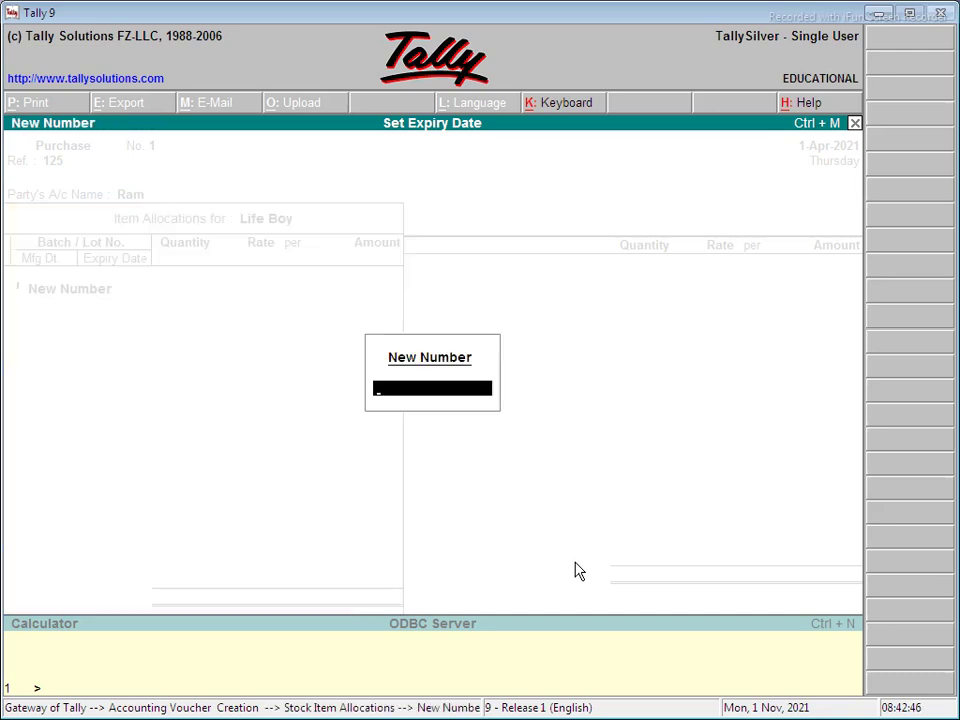
text(Boc1254)
key(Return)
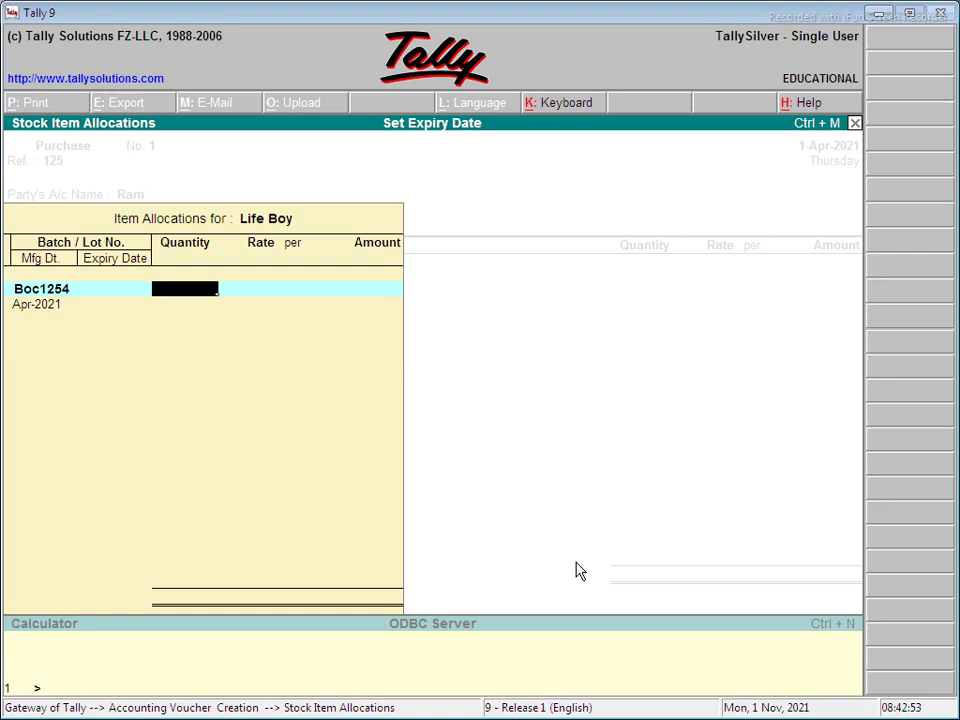
text(500)
key(Return)
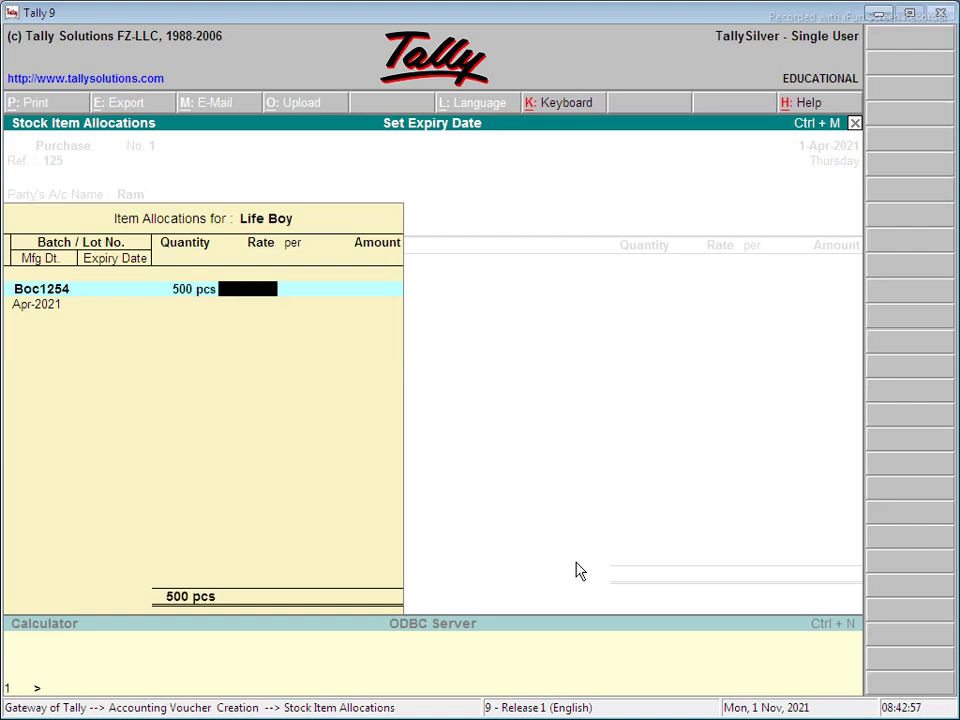
text(7.50)
key(Return)
key(Return)
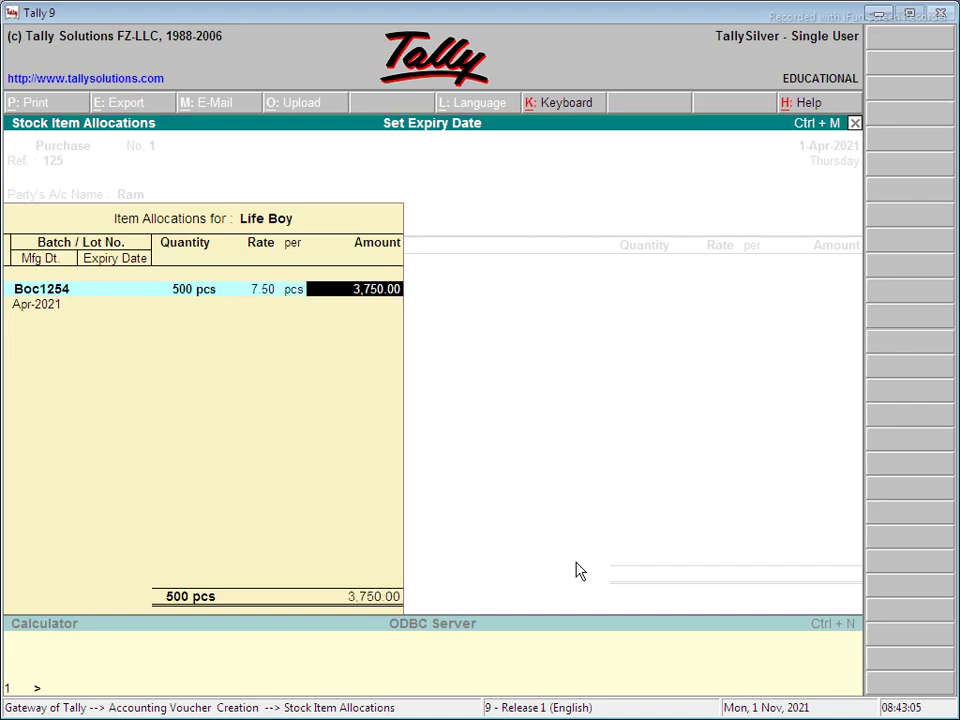
- Set the expiry of the Life Boy batch to 24 months and accept the item's allocation
key(Return)
key(Return)
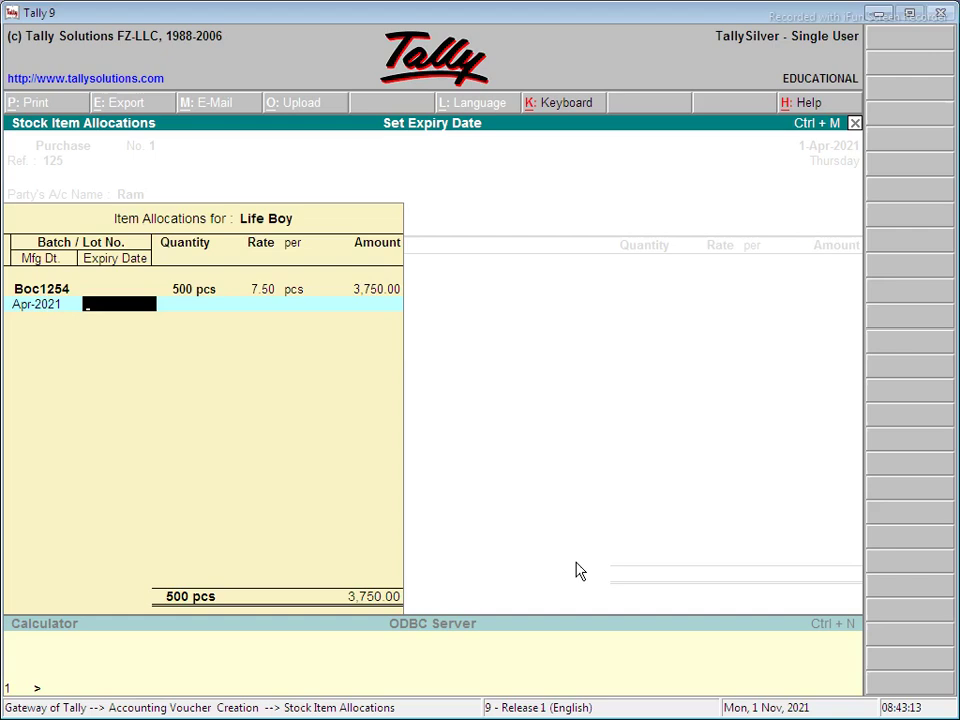
text(24 months)
key(Return)
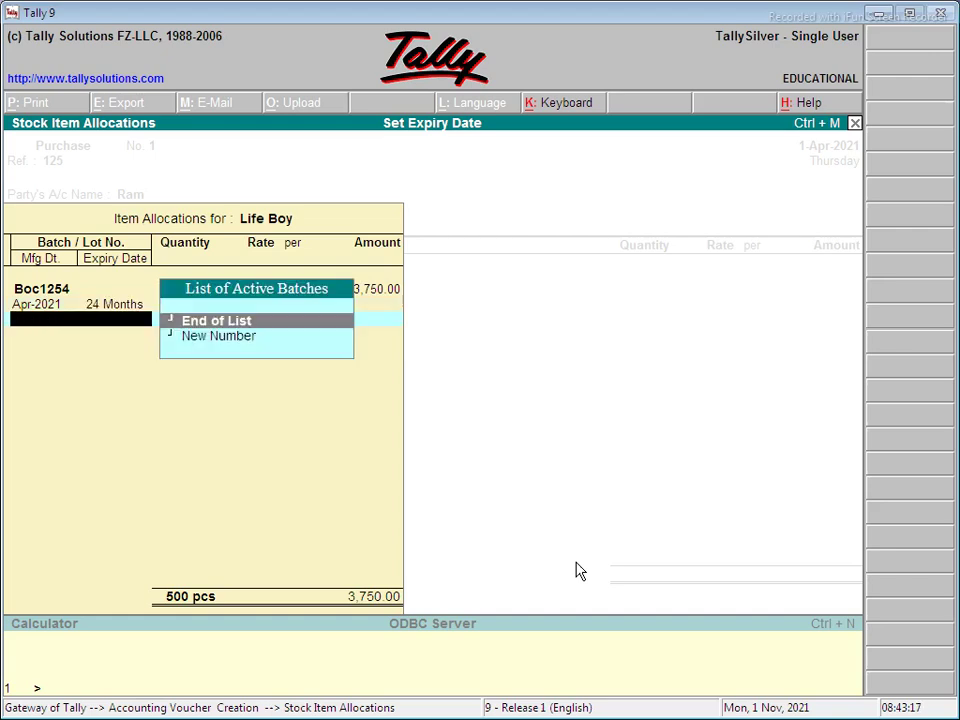
key(Return)
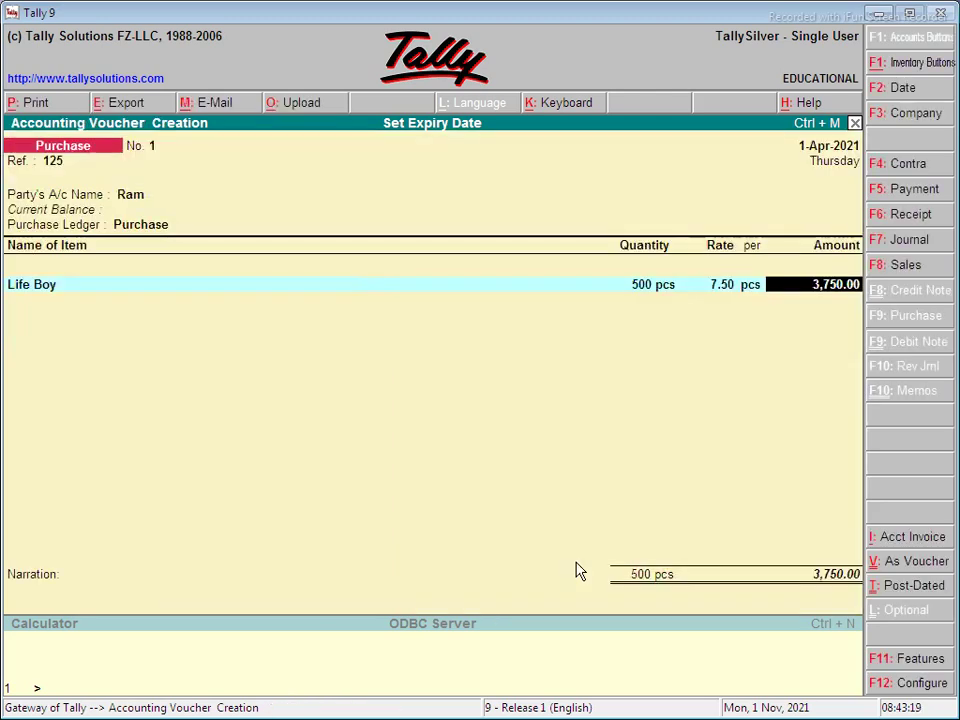
key(Return)
- Add Oil as the second purchased item under a new batch numbered Pajanjali12102021
key(Down)
key(Down)
key(Return)
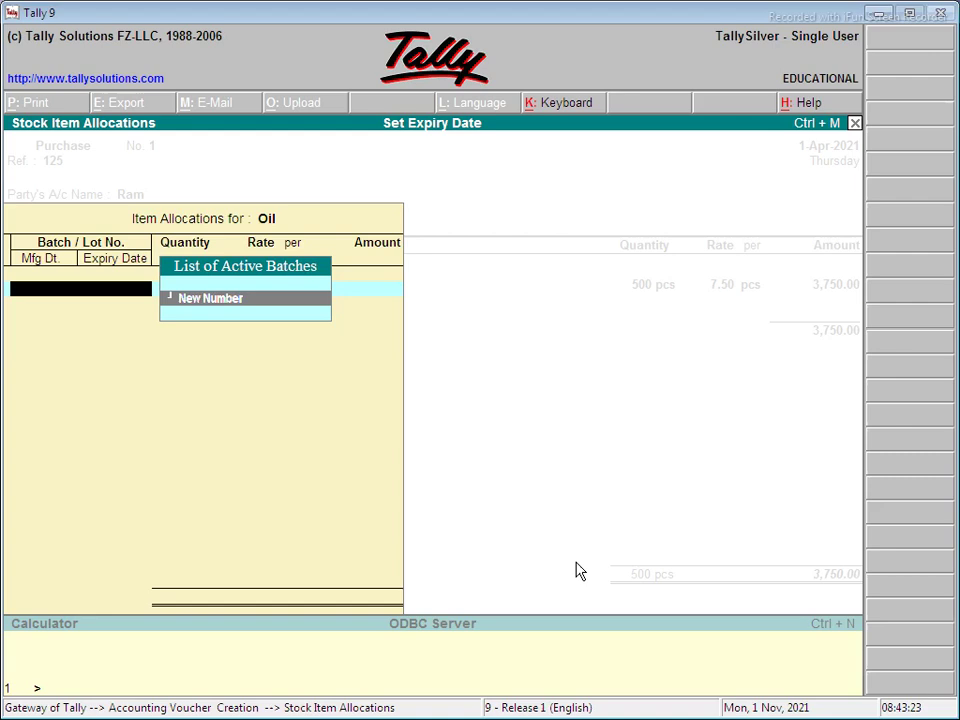
key(Return)
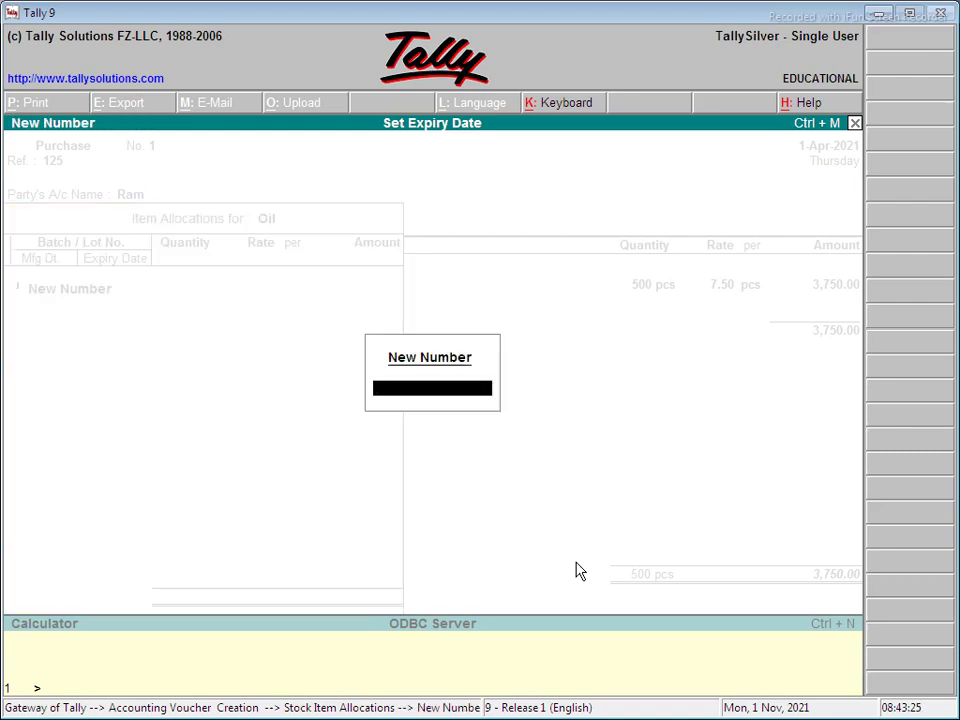
text(Pajanjali12)
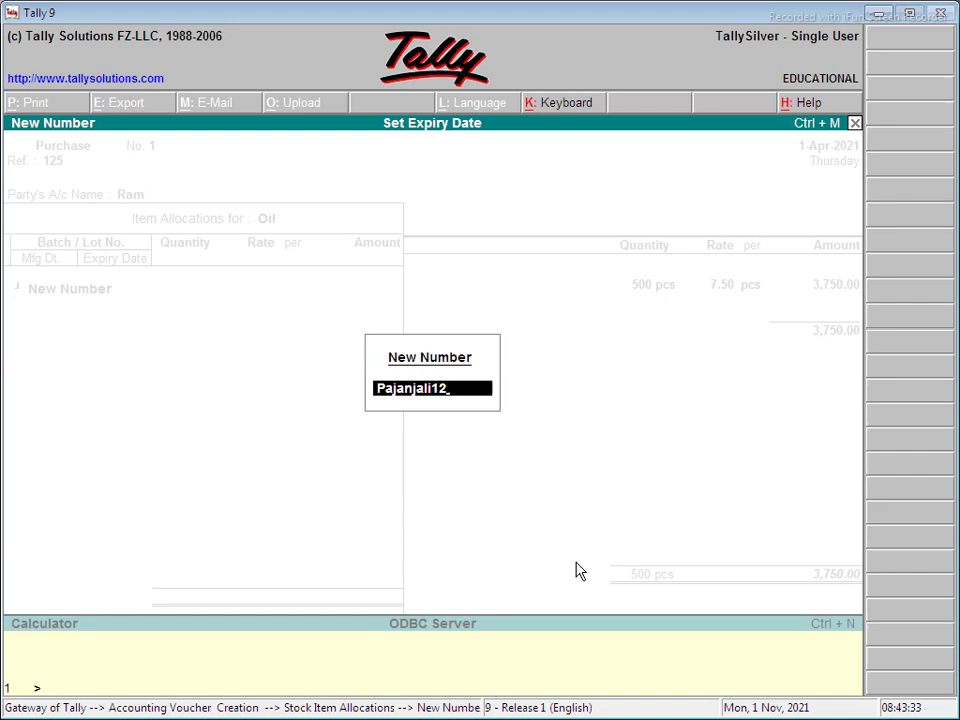
text(102021)
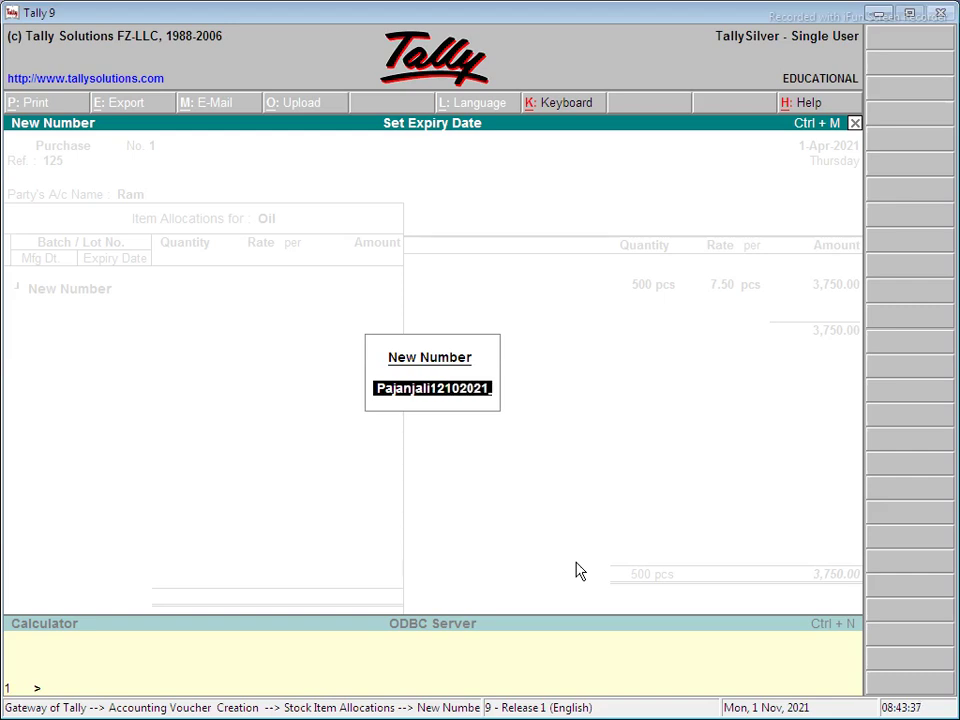
key(Return)
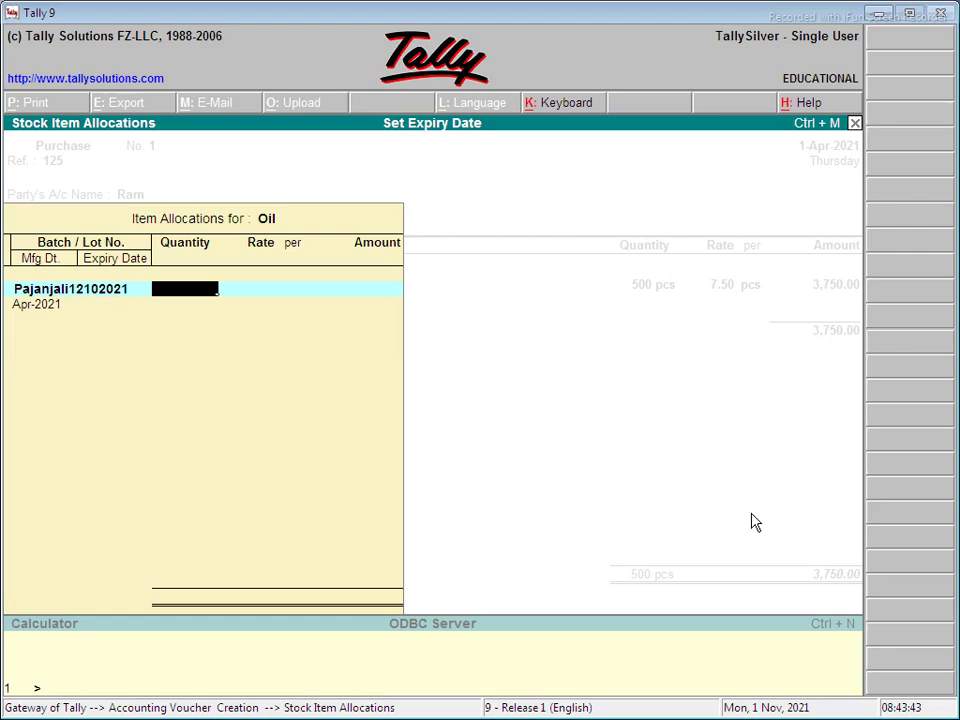
- Set the Oil batch's quantity to 50 kg and its rate to 170
text(10)
key(BackSpace)
key(BackSpace)
text(50)
key(Return)
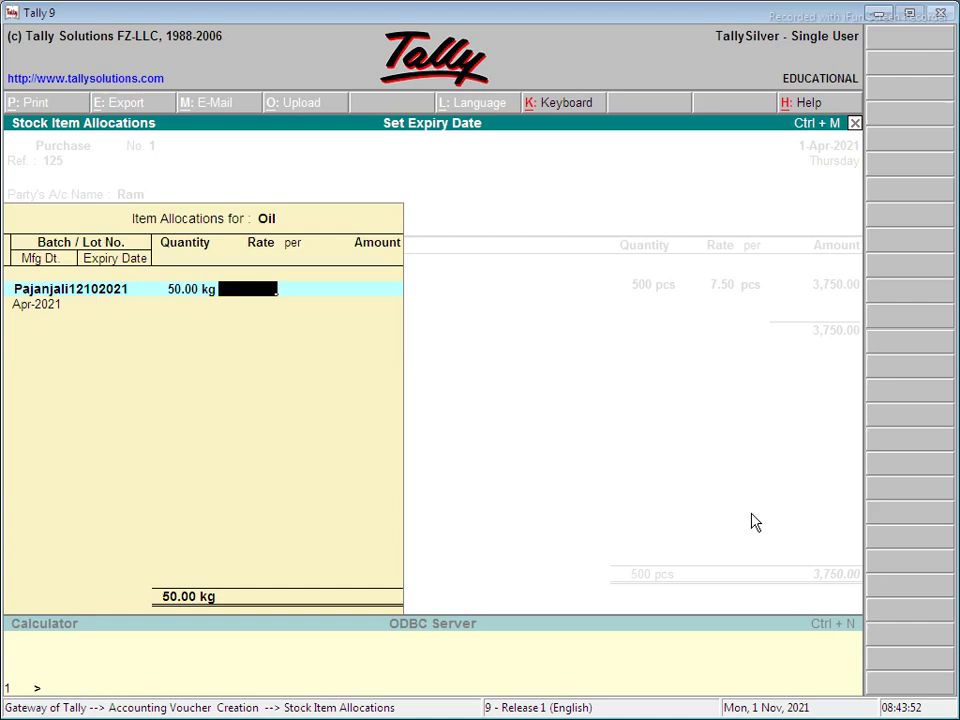
text(170)
key(Return)
key(Return)
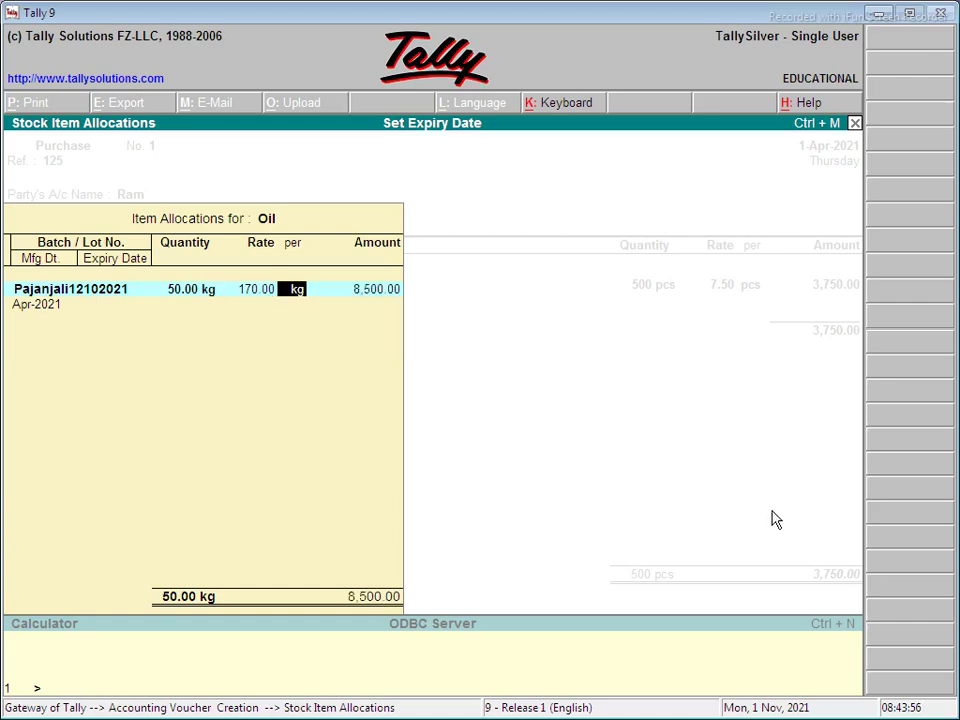
- Set the expiry of the Oil batch to 16 months and accept the item's allocation
key(Return)
key(Return)
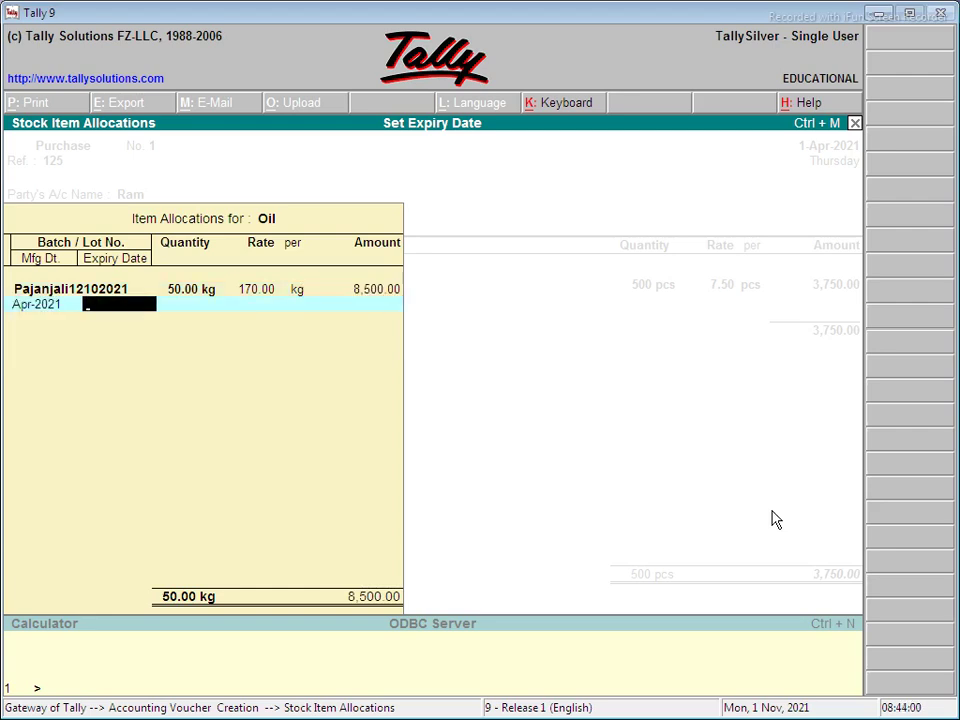
text(16 months)
key(Return)
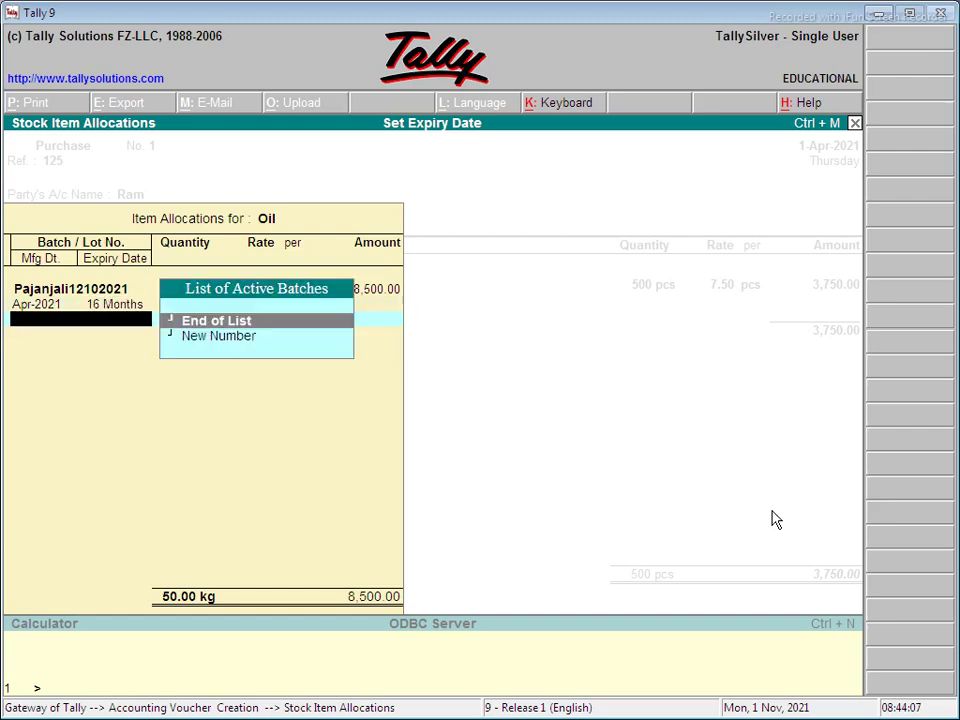
key(Return)
key(Return)
- End the item list with no further entries or narration and save the purchase voucher
key(Return)
key(Return)
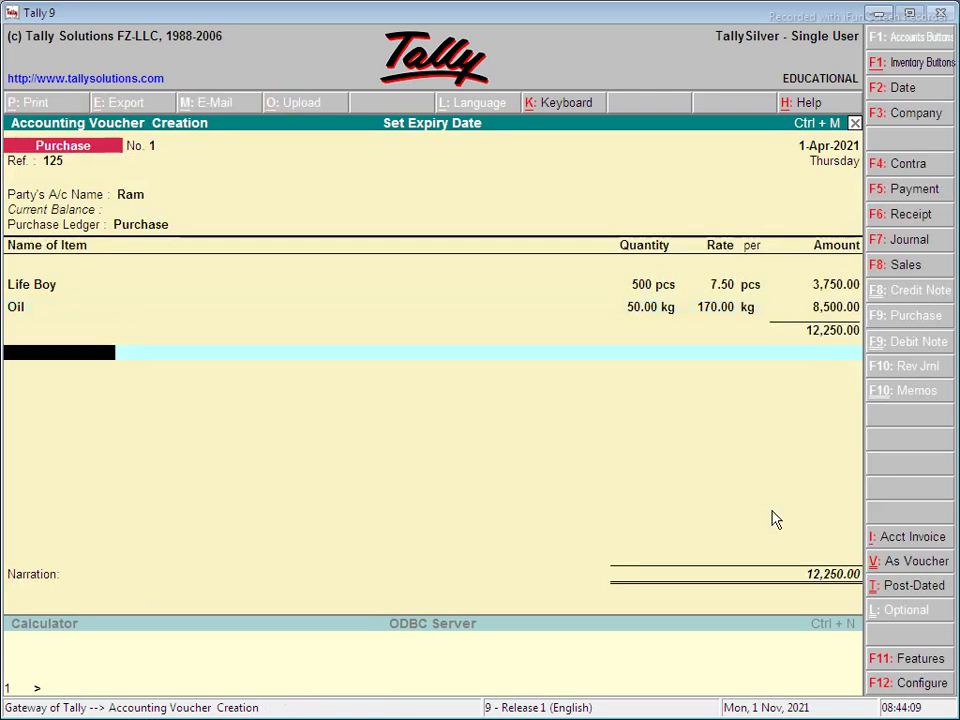
key(Return)
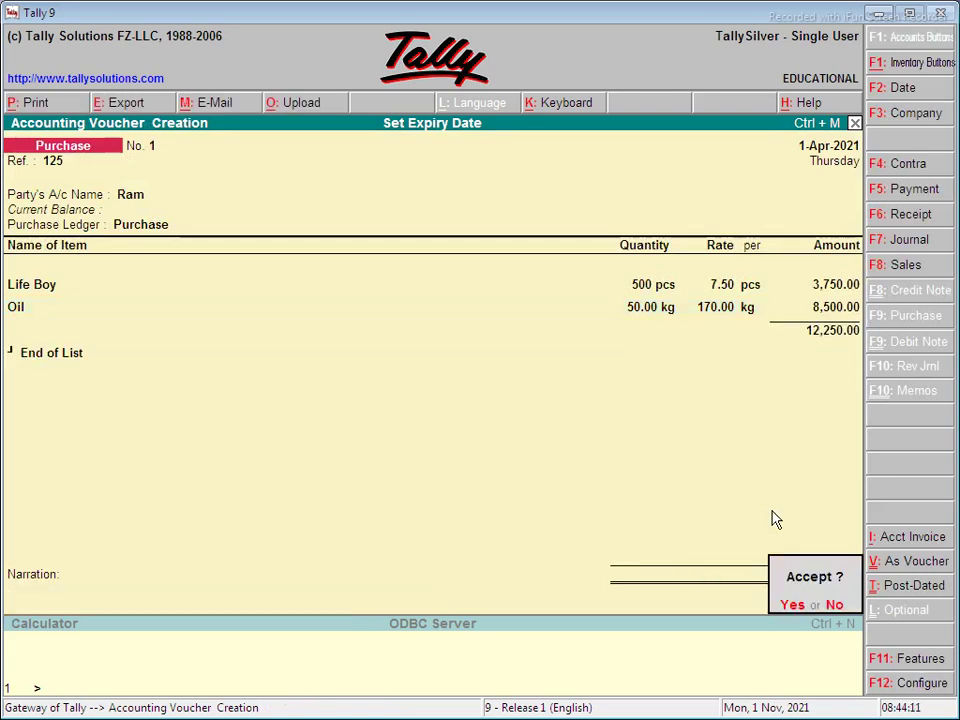
key(Return)
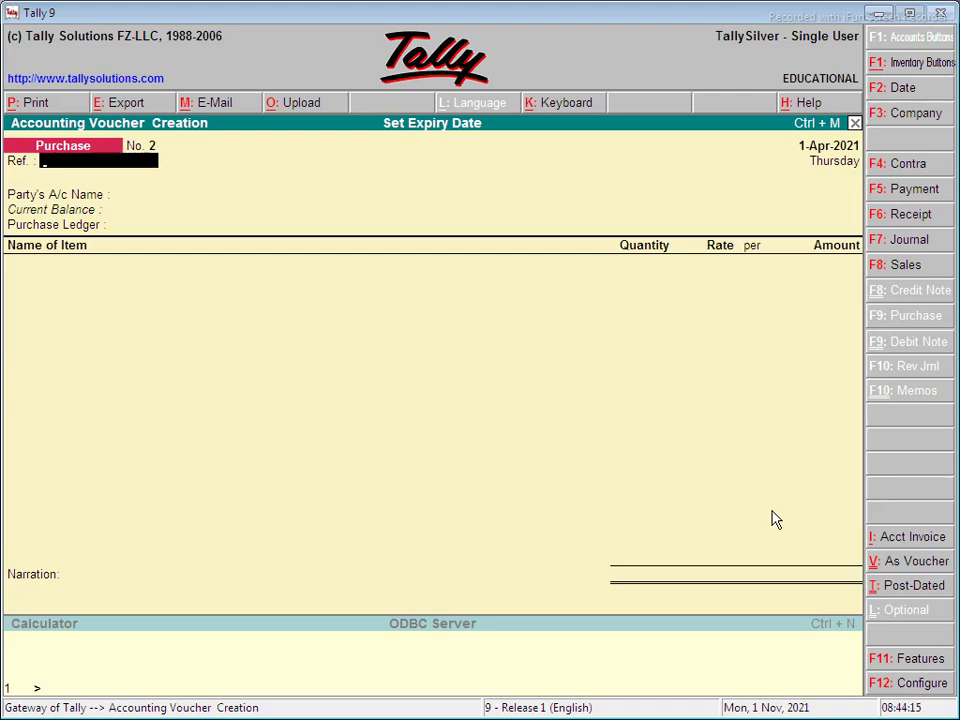
- Start a Sales voucher with reference 12, the customer's ledger as party account and Sale as the sales ledger
key(F8)
text(12)
key(Return)
key(Down)
key(Down)
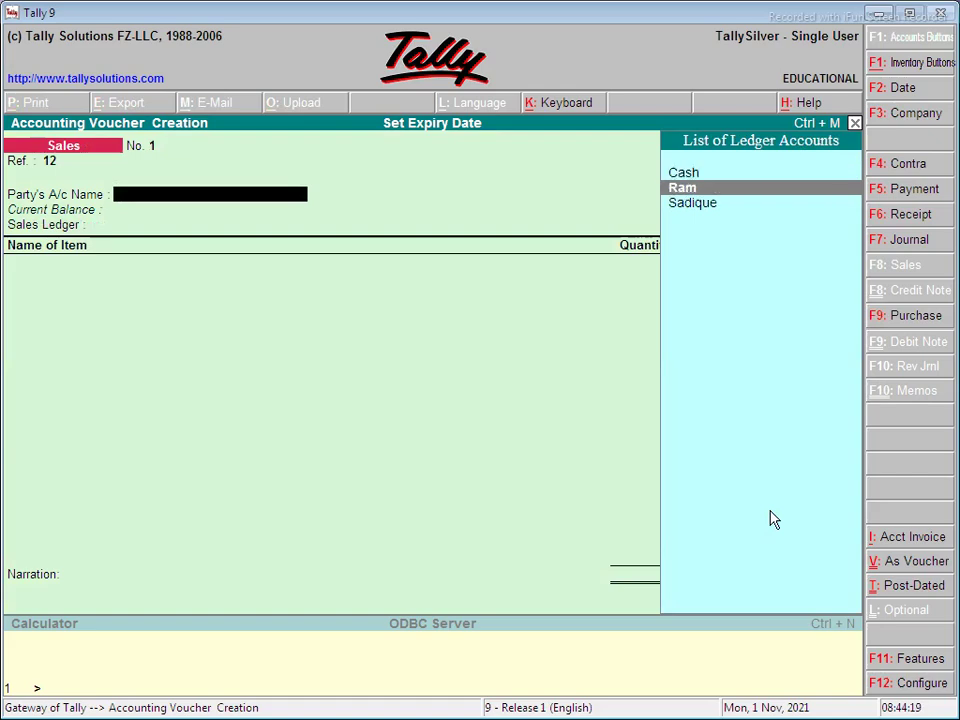
key(Return)
key(ctrl+a)
key(Return)
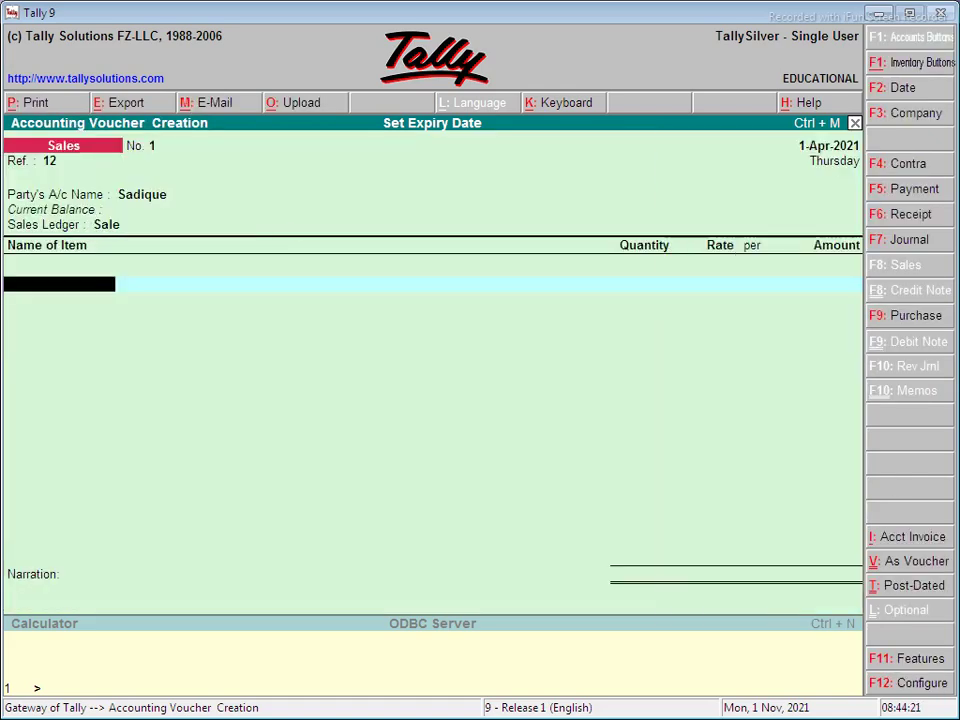
- Add Life Boy to the sales voucher and choose the existing batch Boc1254 for it
key(Down)
key(Return)
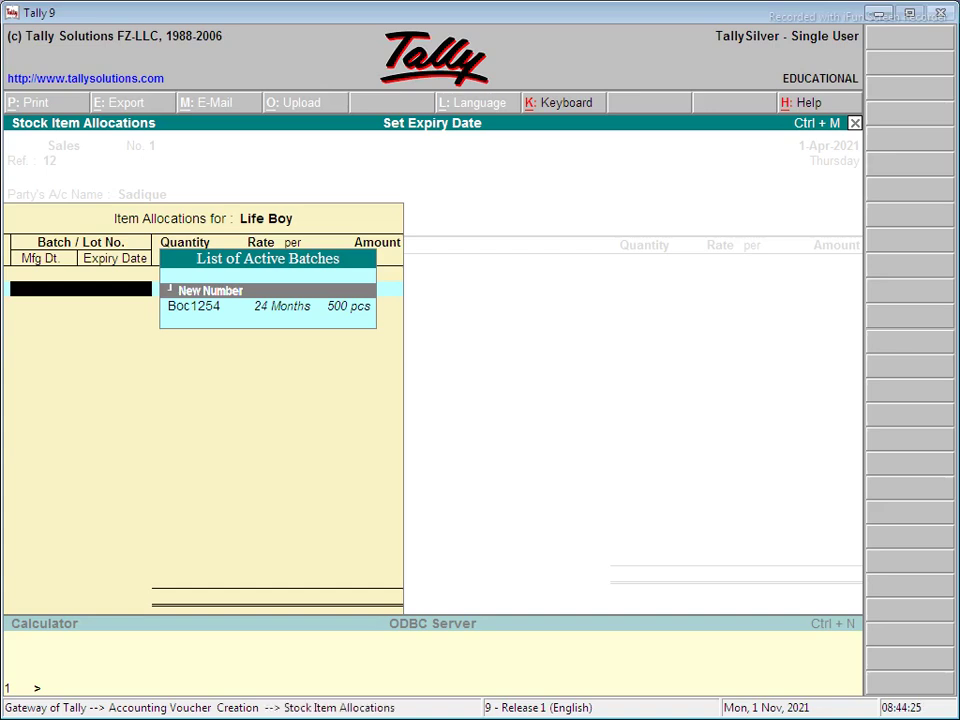
key(Down)
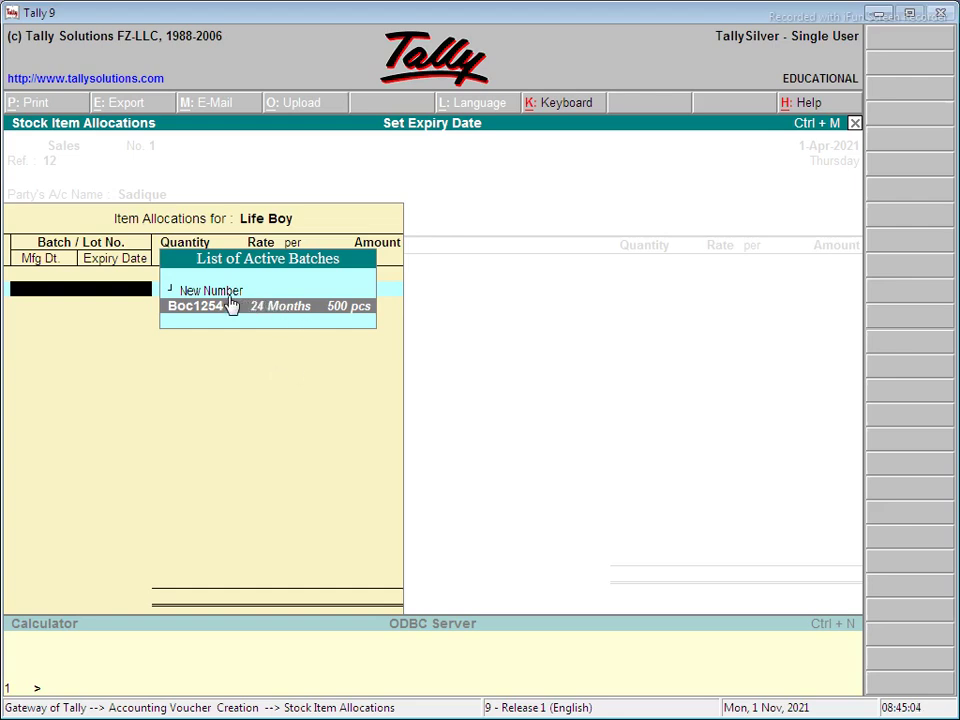
click(274, 307)
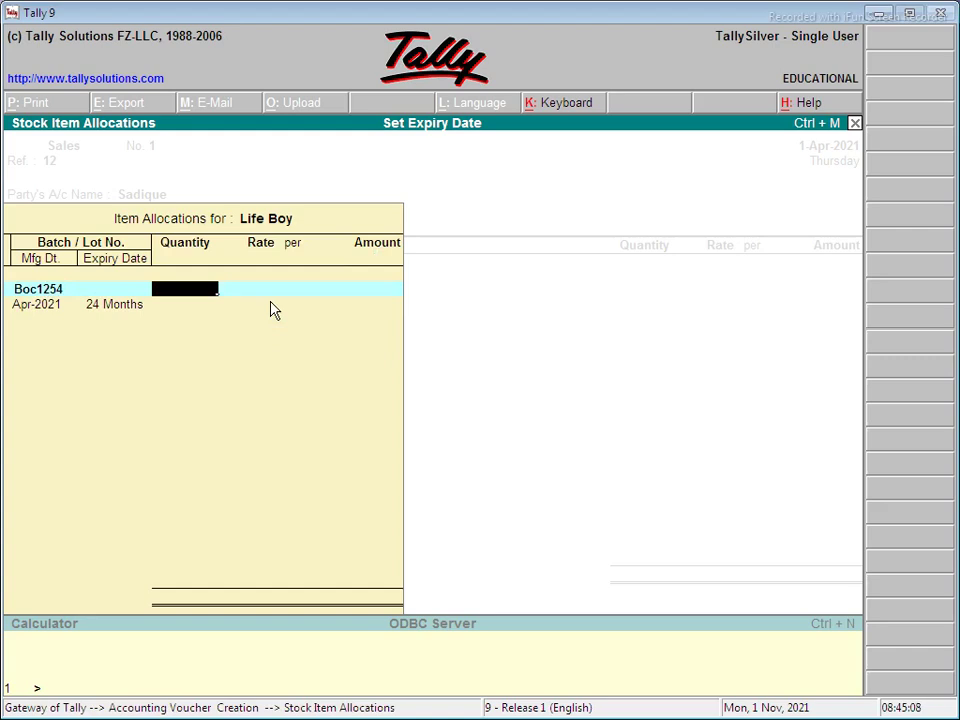
- Allocate 50 pcs of Life Boy from batch Boc1254 at a rate of 10 and accept the item's allocation
text(50)
key(Return)
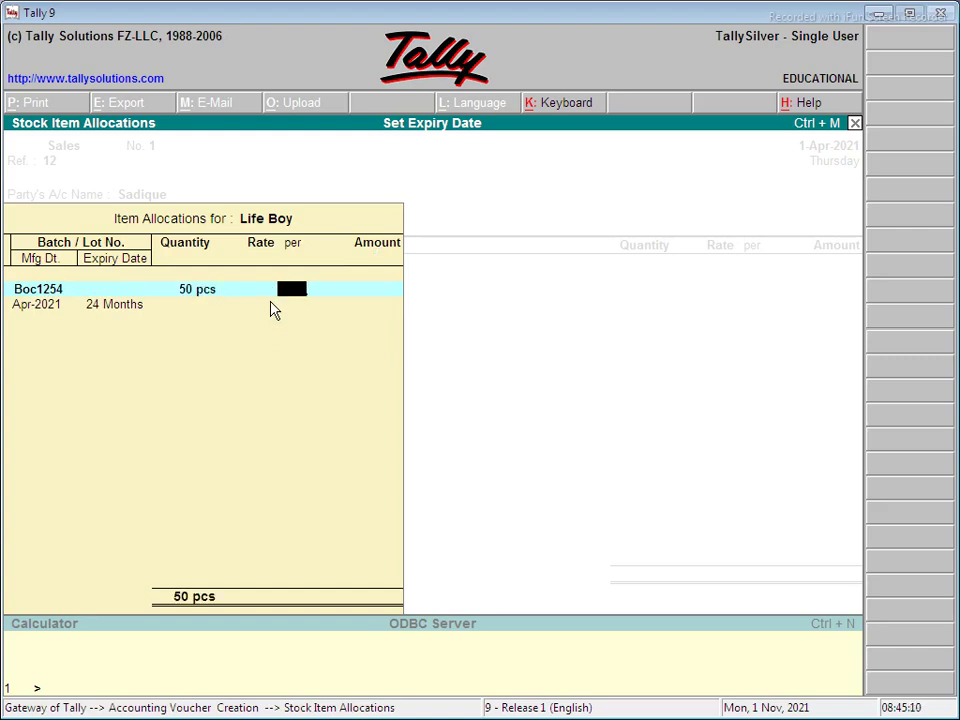
key(BackSpace)
text(10)
key(Return)
key(Return)
key(Return)
key(Return)
key(Return)
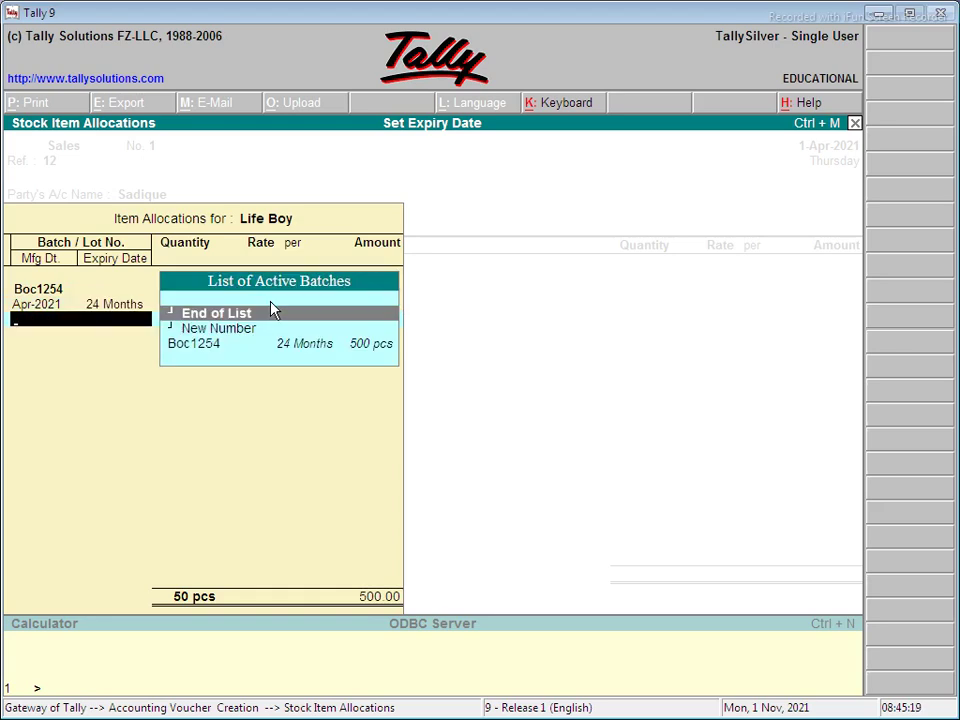
key(Return)
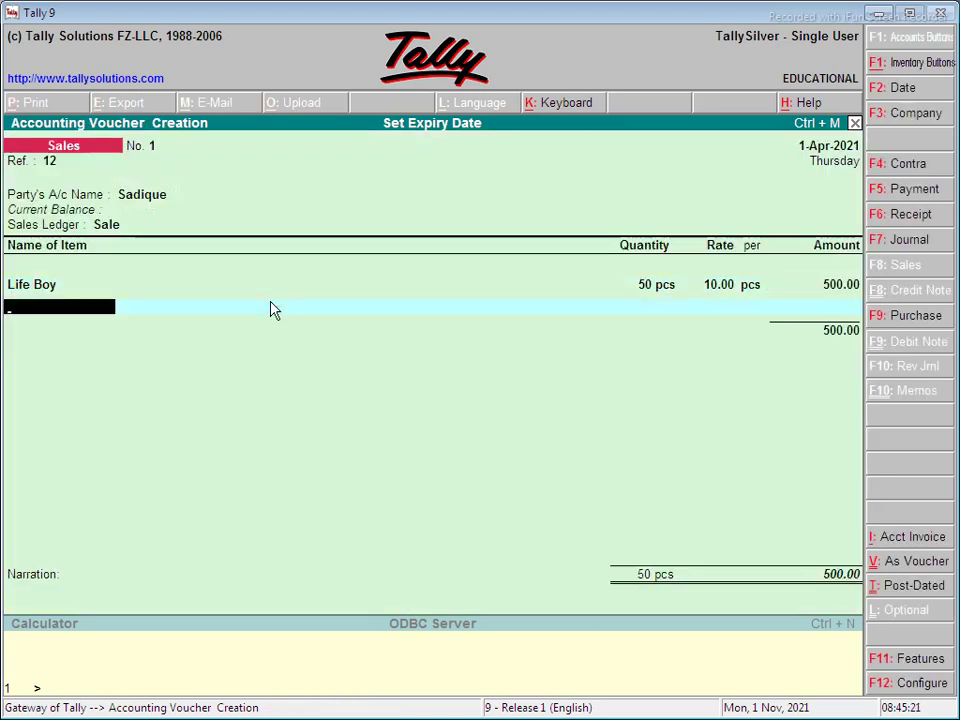
- Add Oil to the sales voucher and choose its existing batch Pajanjali12102021
key(Down)
key(Down)
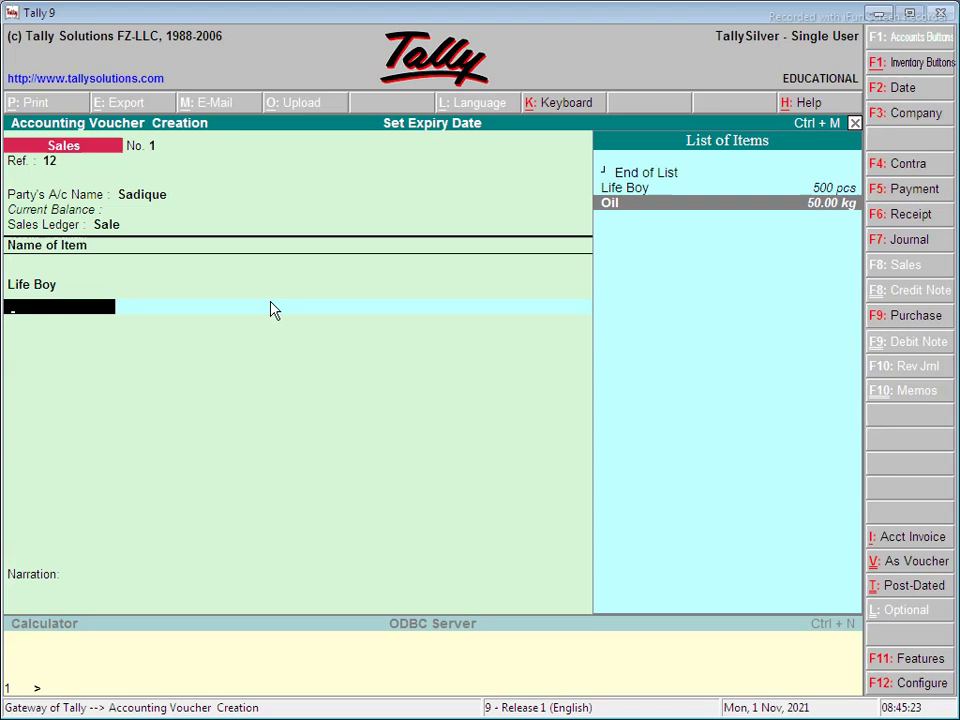
key(Return)
key(Down)
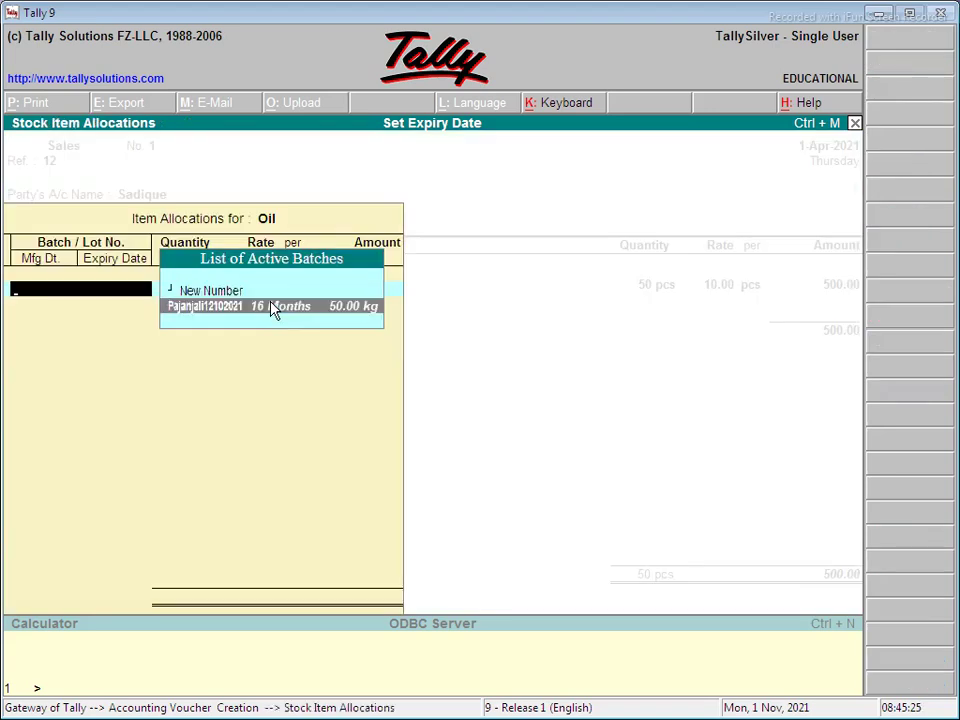
key(Return)
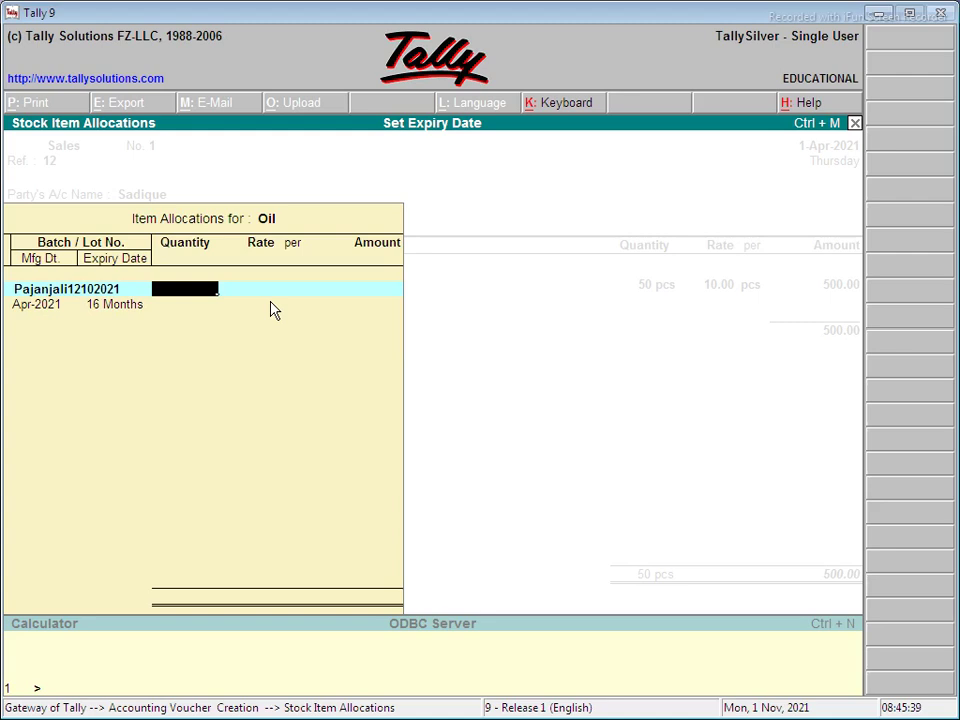
- Set the Oil batch to 5 kg at a rate of 195, accept the allocation and end the item list
text(5)
key(Return)
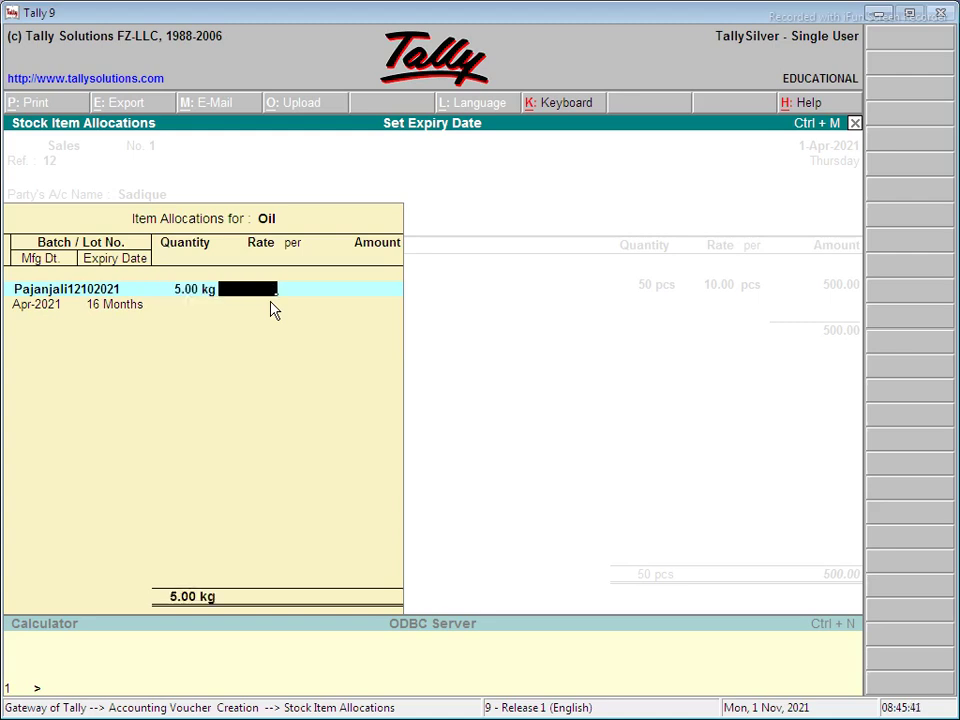
text(195)
key(Return)
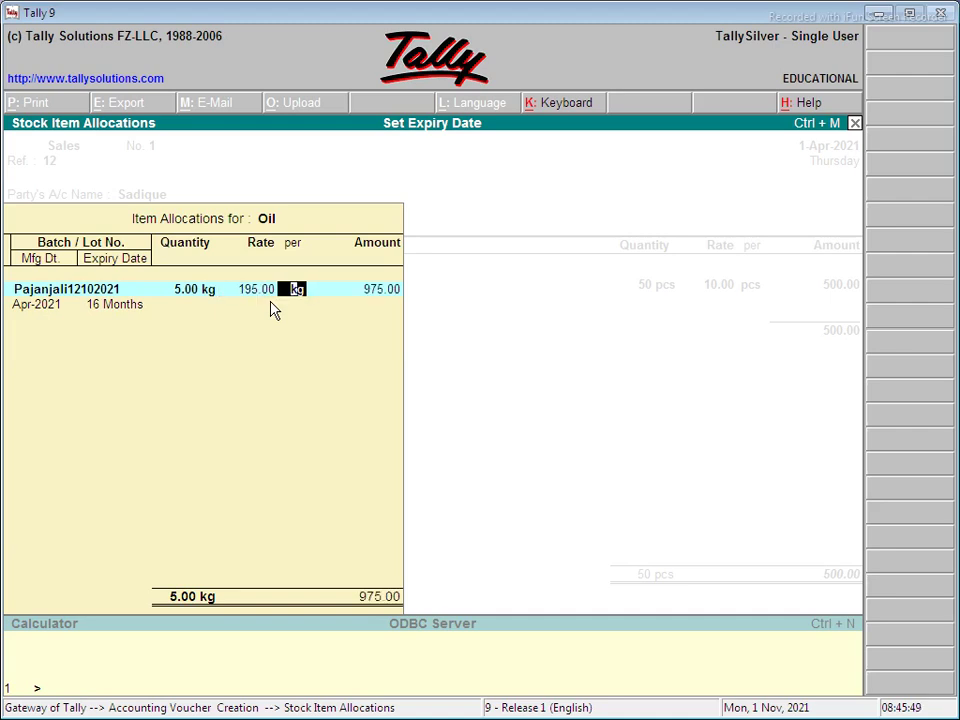
key(Return)
key(Return)
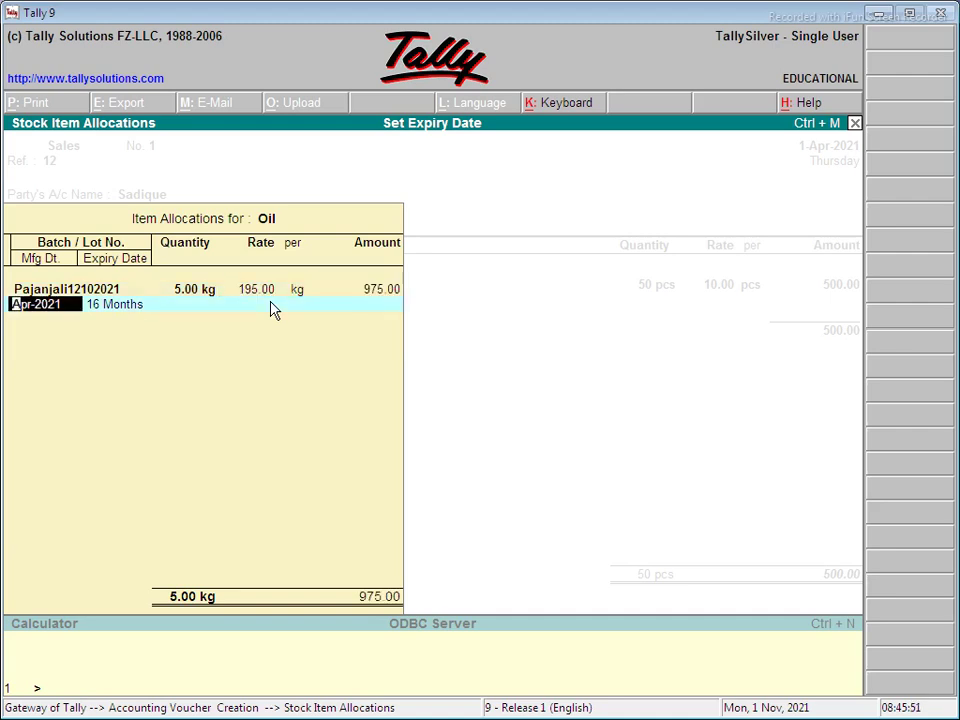
key(Return)
key(Return)
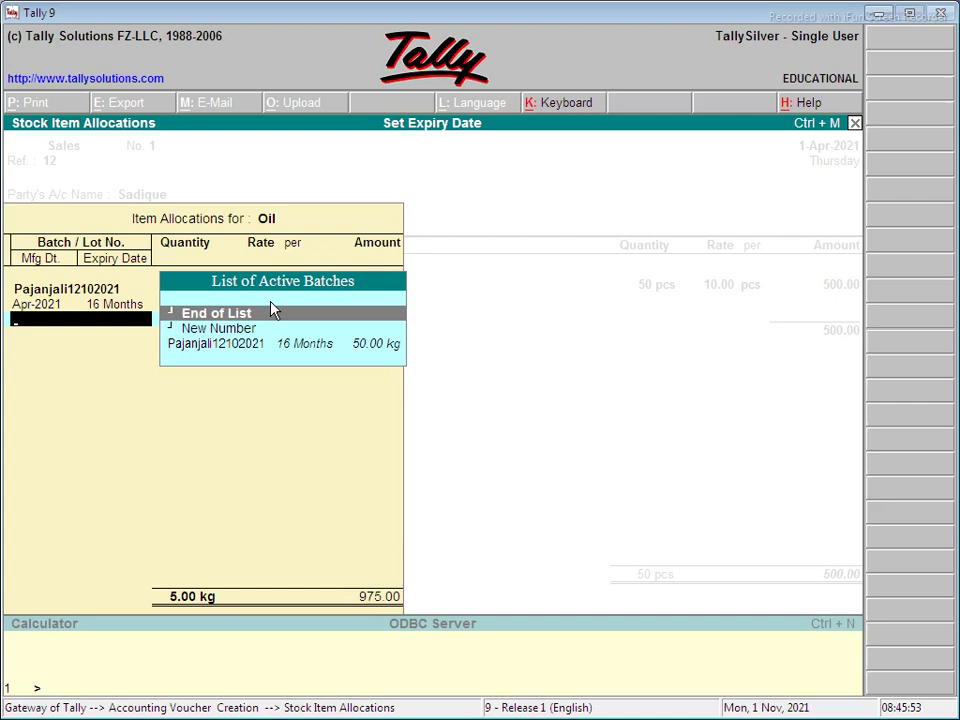
key(Return)
key(Return)
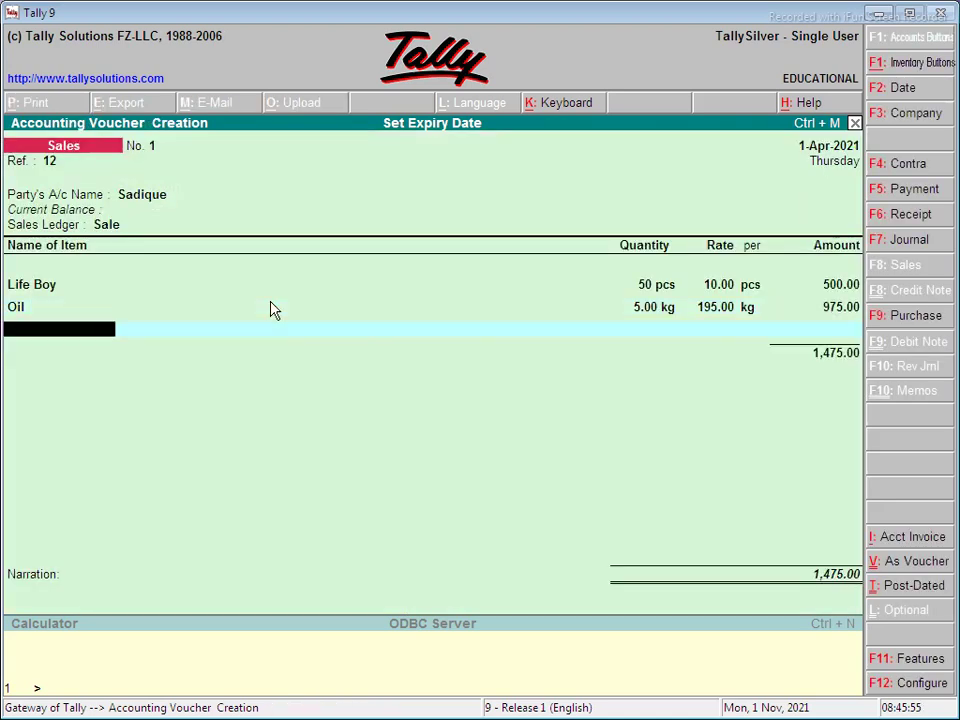
key(Return)
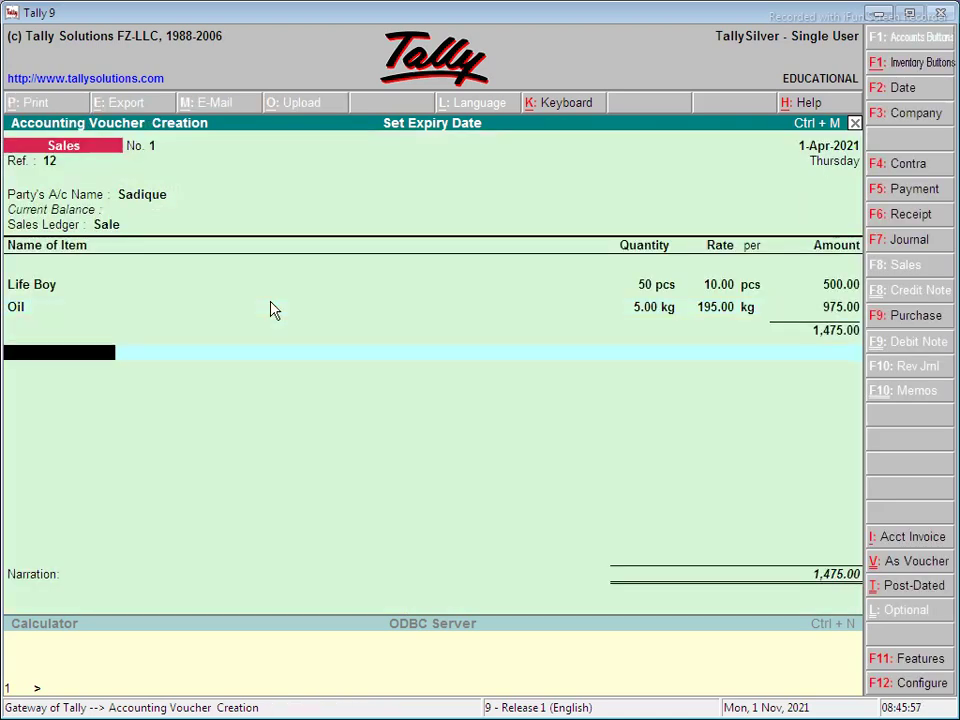
key(Return)
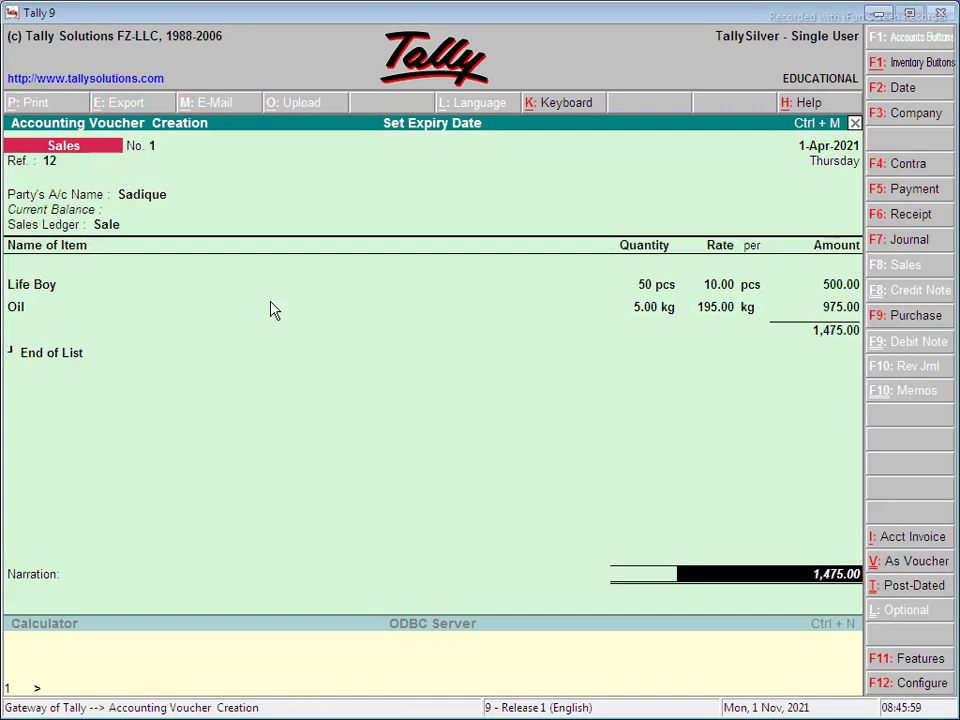
- Preview the printed sales invoice enlarged to check the batch, manufacturing and expiry details, and return to the voucher
key(alt+p)
key(Return)
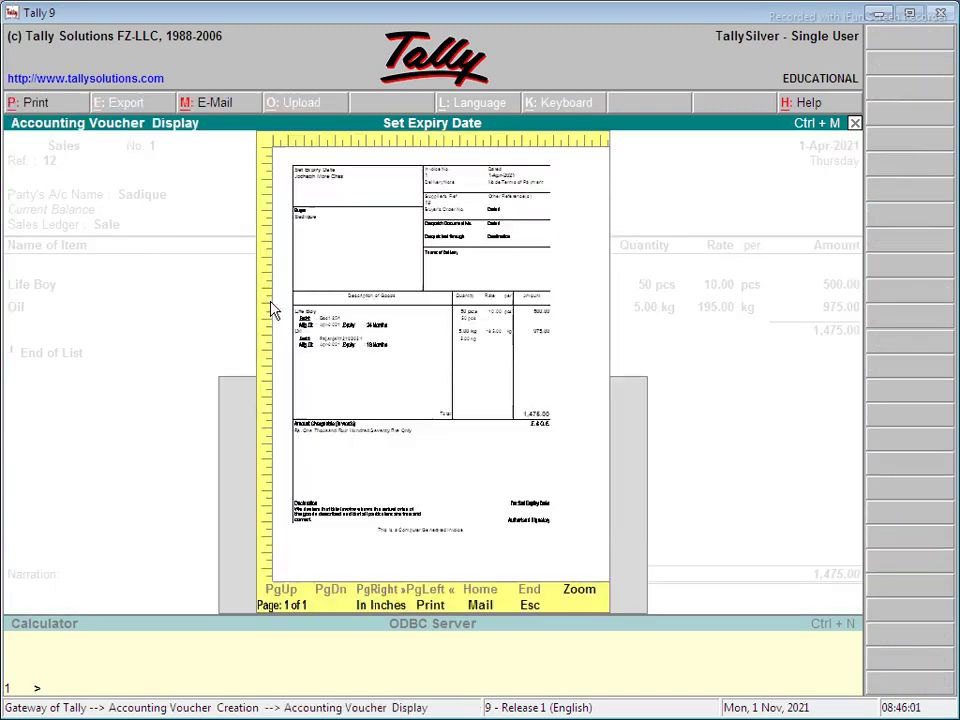
key(alt+z)
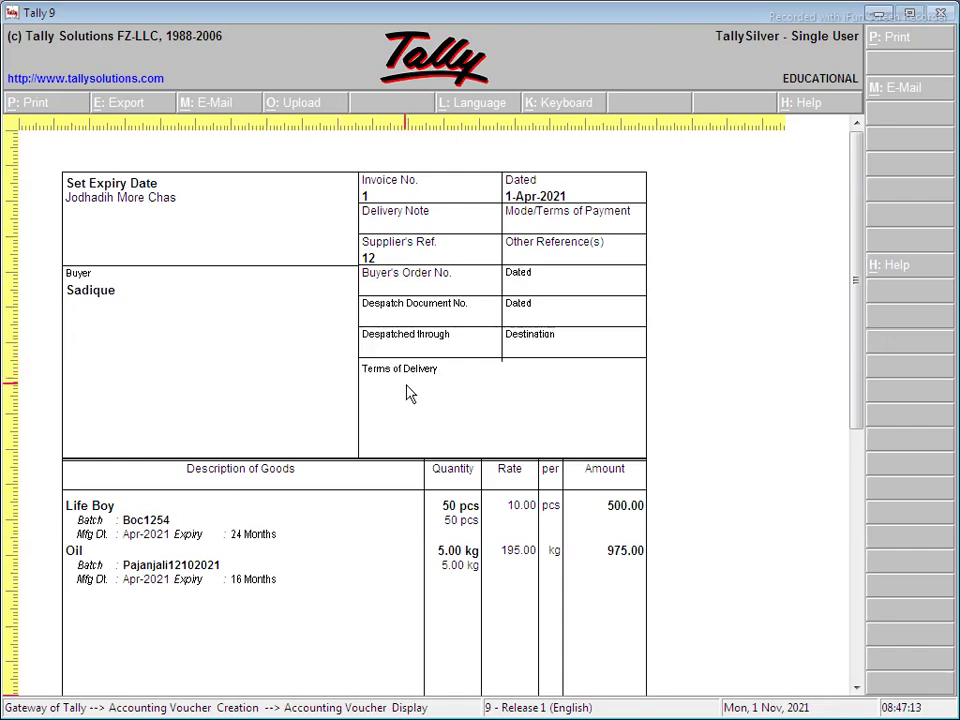
key(alt+z)
key(Escape)
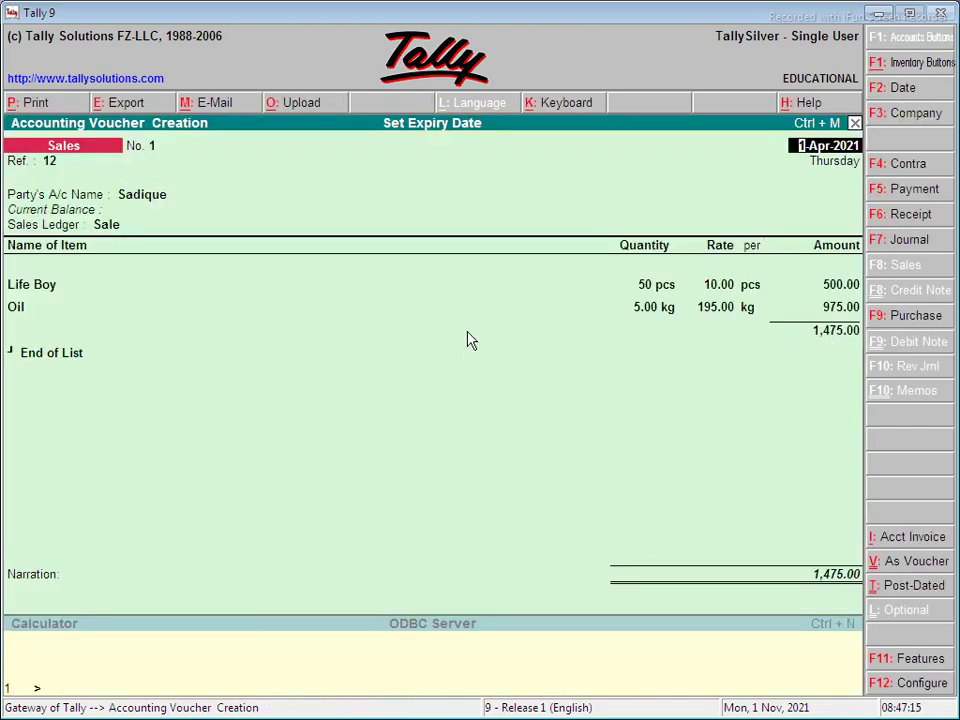
- Accept all remaining entries without a narration, save the sales voucher and return to the main Gateway of Tally menu
key(Return)
key(Return)
key(Return)
key(Return)
key(Return)
key(Return)
key(Return)
key(Return)
key(Return)
key(Return)
key(Return)
key(Return)
key(Return)
key(Return)
key(Return)
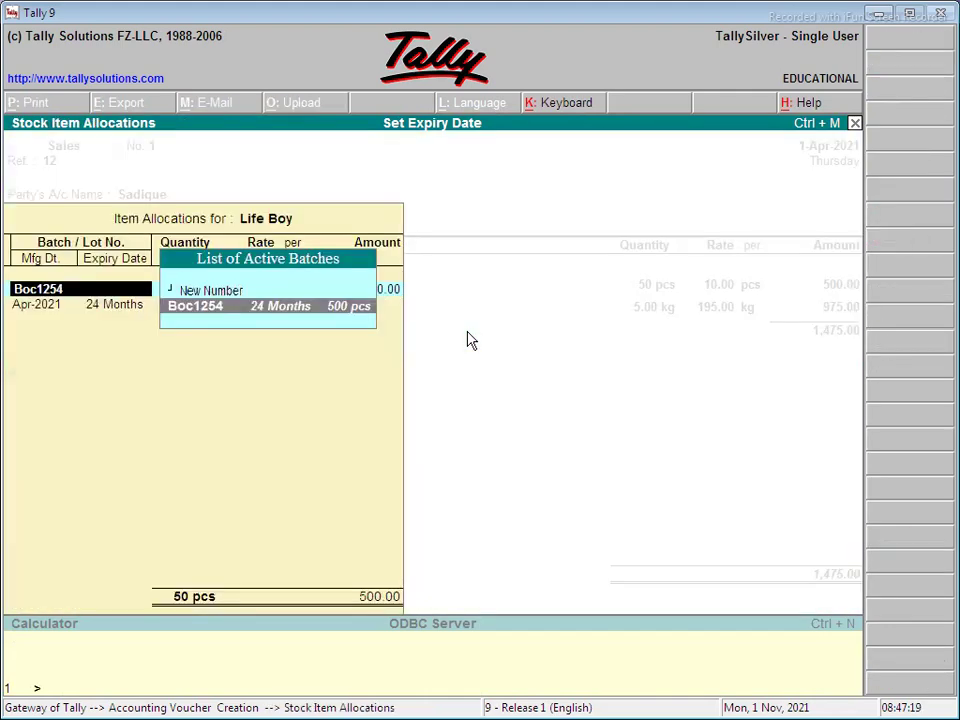
key(Return)
key(Return)
key(Return)
key(Return)
key(Return)
key(Return)
key(Return)
key(Return)
key(Return)
key(Return)
key(Return)
key(Return)
key(Return)
key(Return)
key(Return)
key(Return)
key(Return)
key(Return)
key(Return)
key(Return)
key(Return)
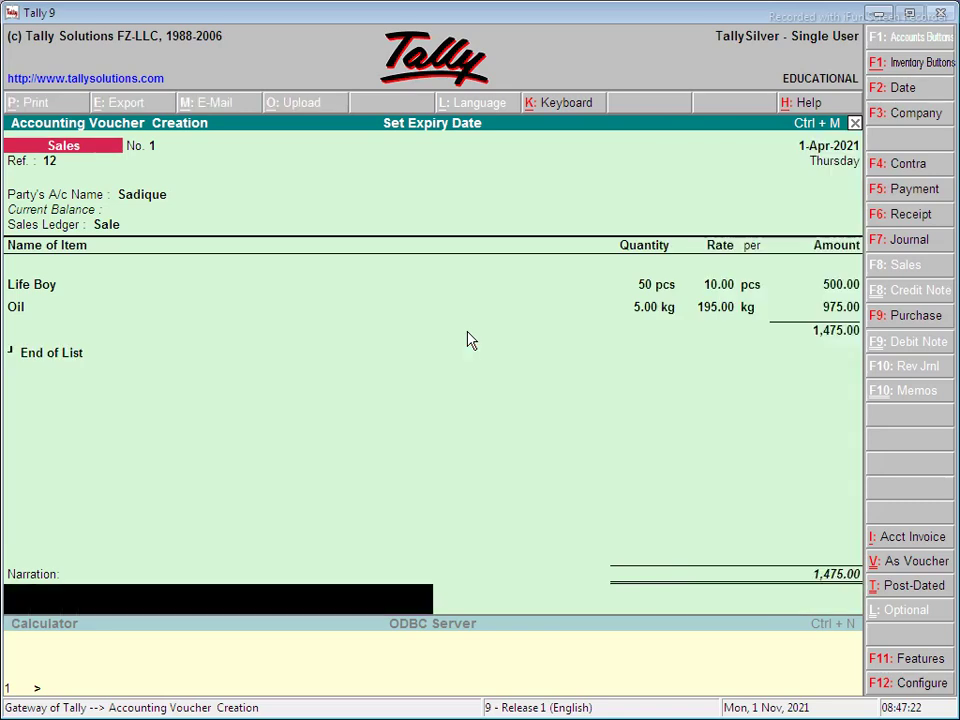
key(Return)
key(Return)
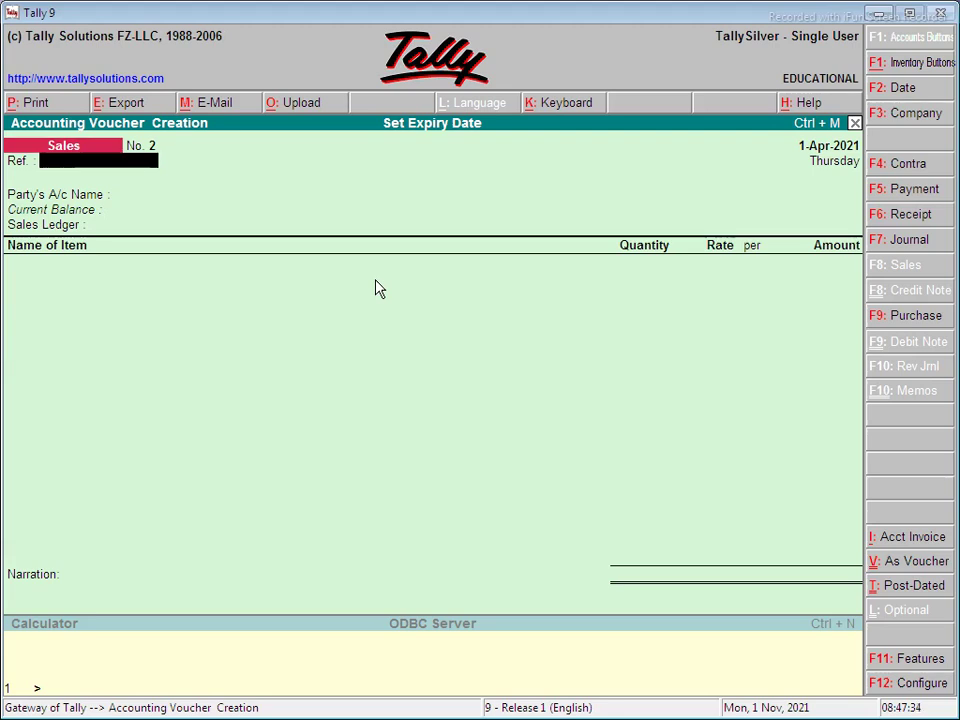
key(Escape)
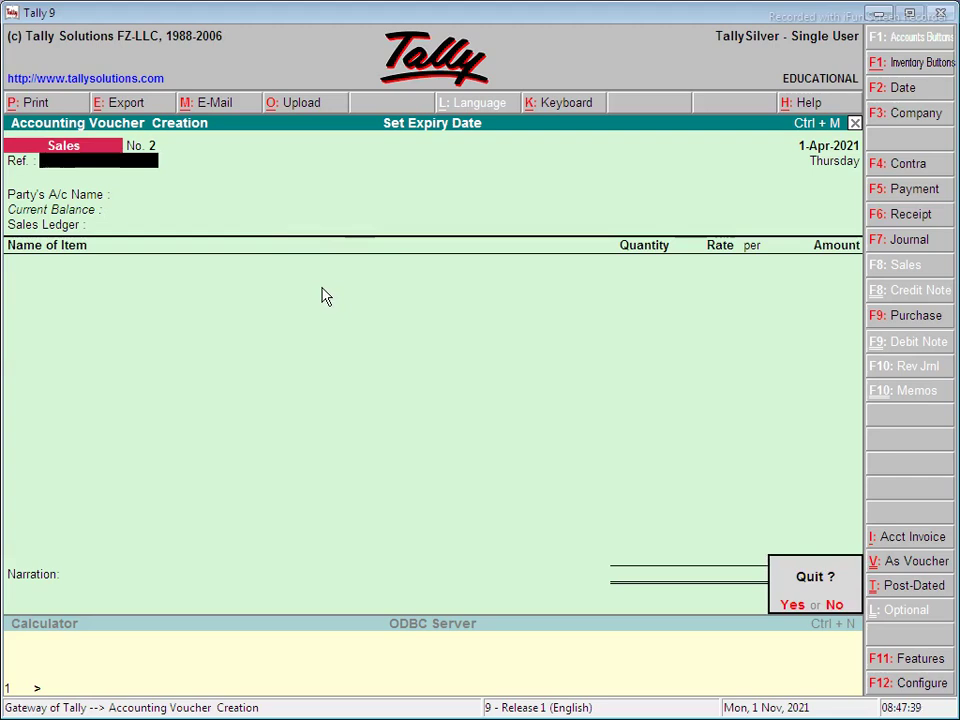
key(Return)
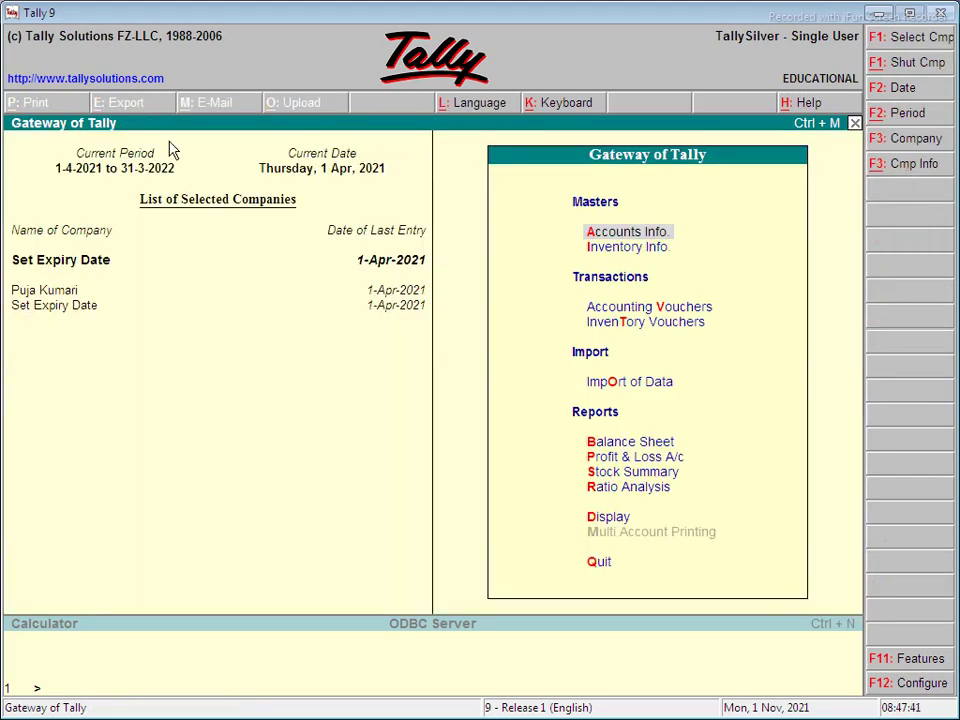
key(Return)
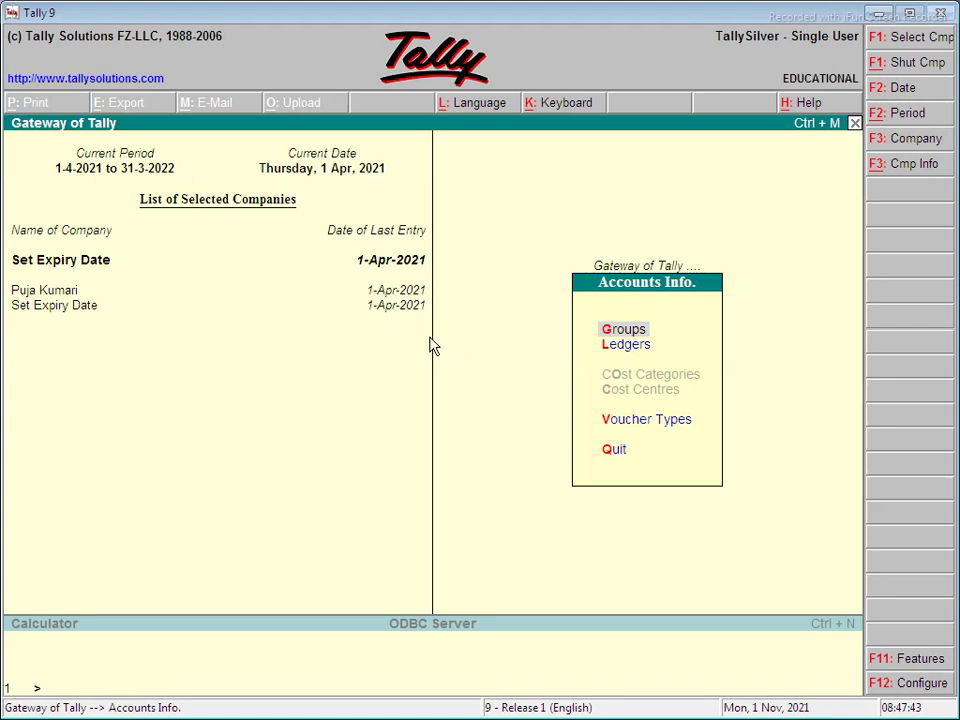
key(Escape)
- Start a new Purchase voucher without a reference, with Cash as party account and Purchase as the purchase ledger
click(623, 306)
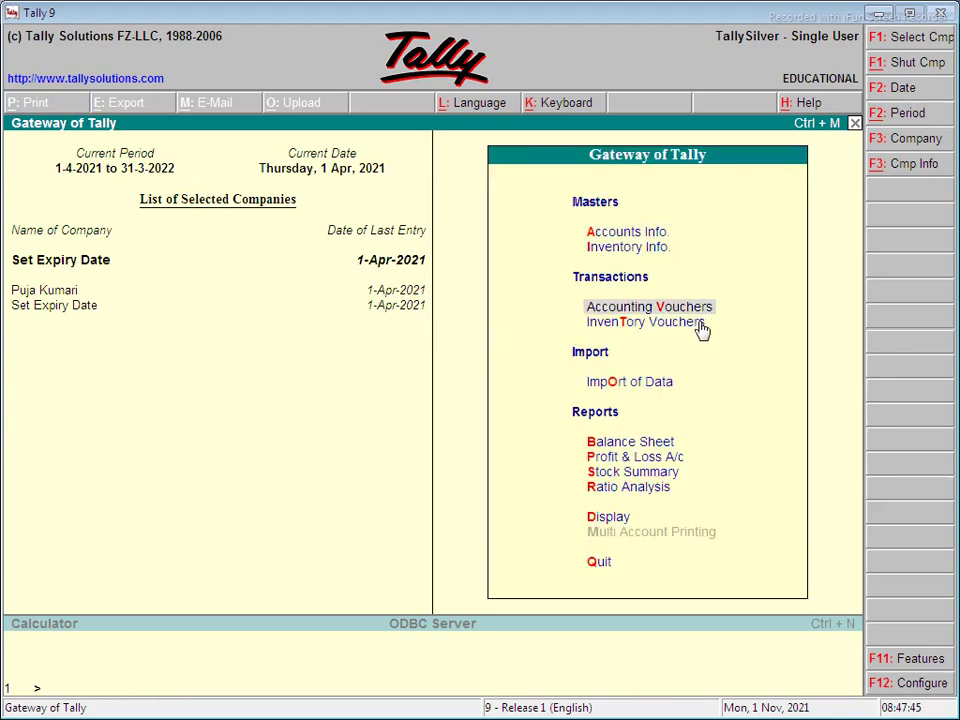
key(Return)
click(910, 325)
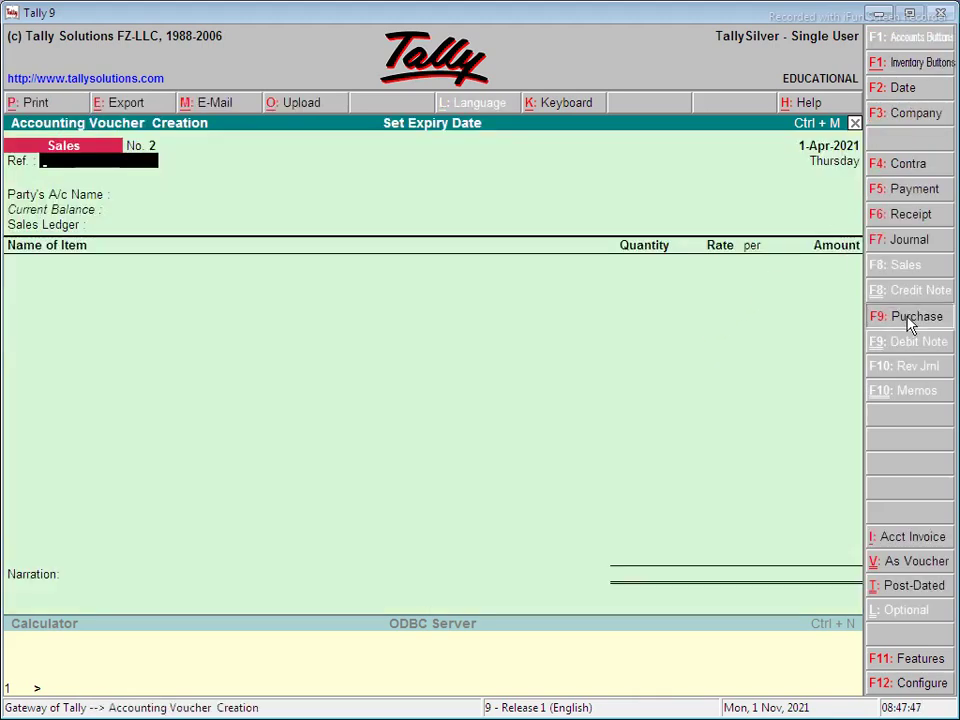
key(Return)
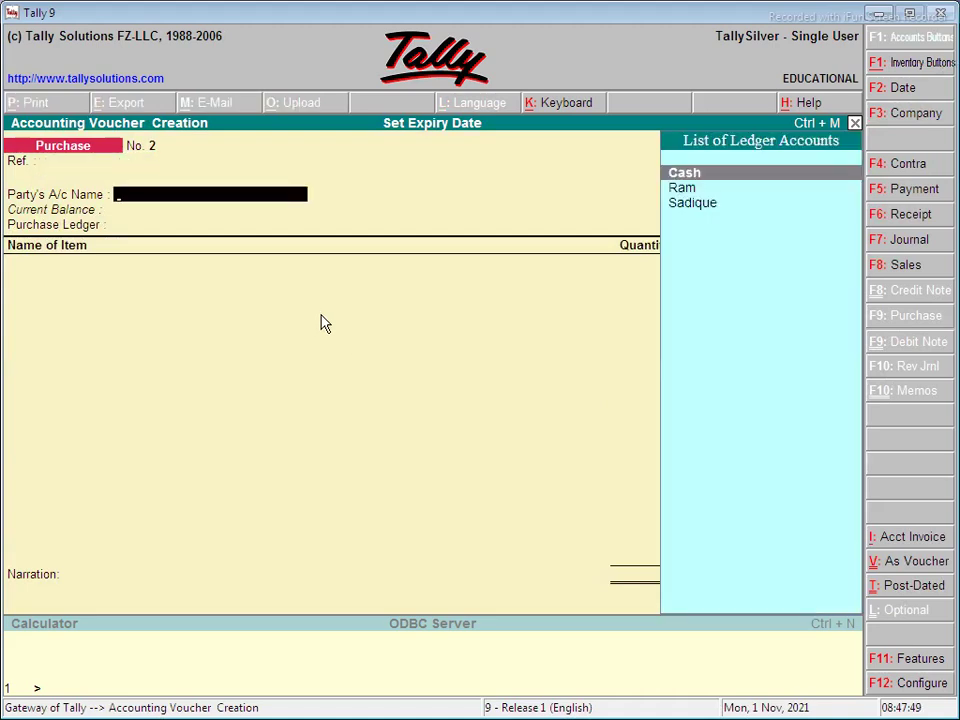
key(p)
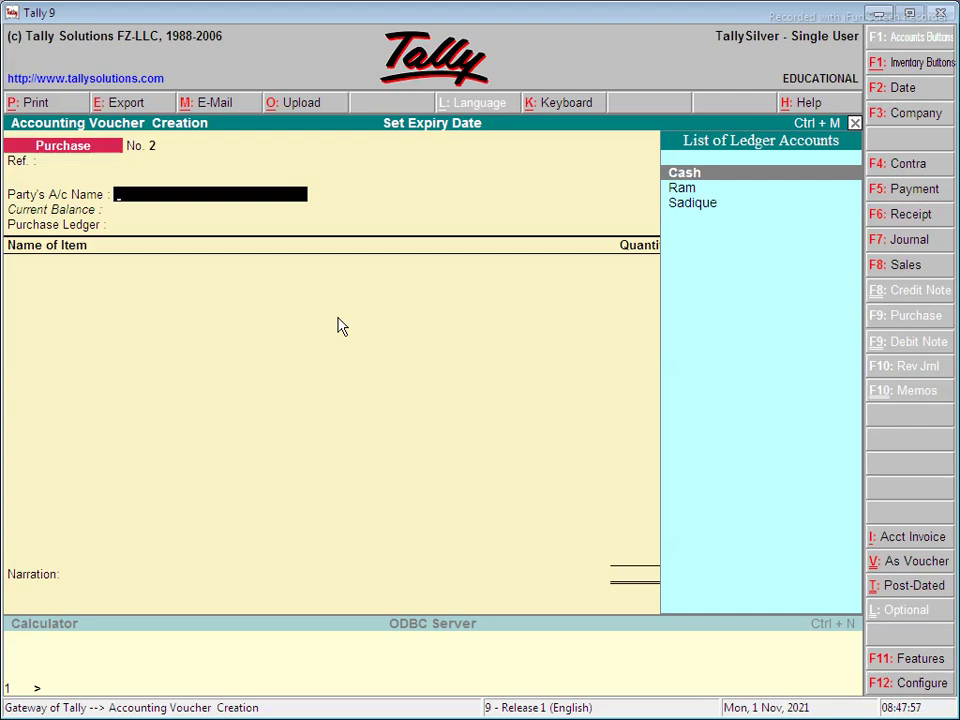
key(Down)
key(Down)
key(Up)
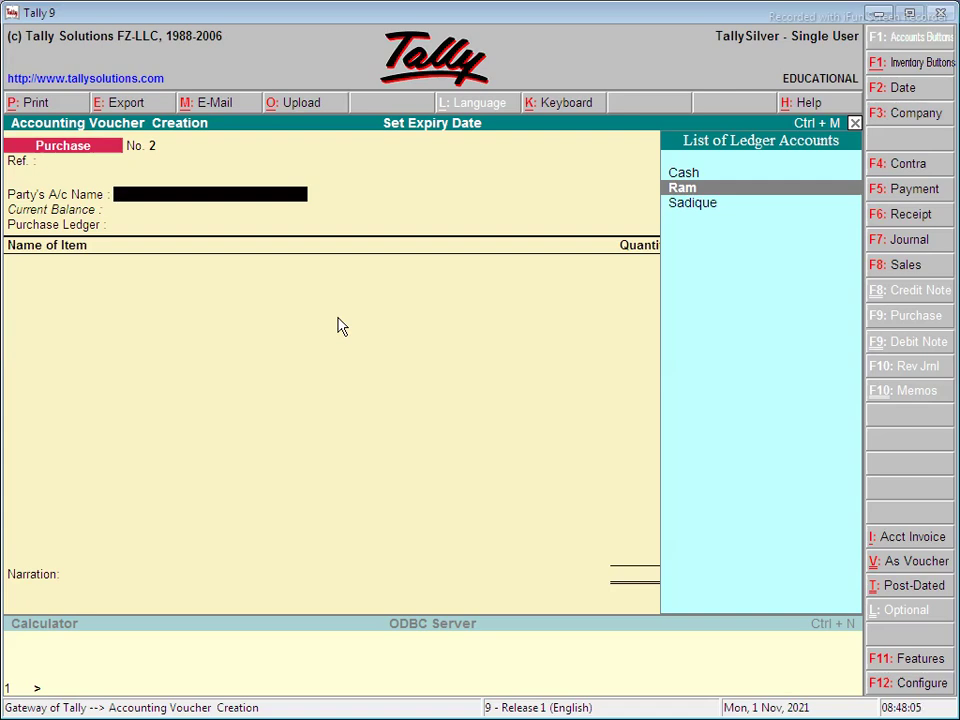
key(Up)
key(Return)
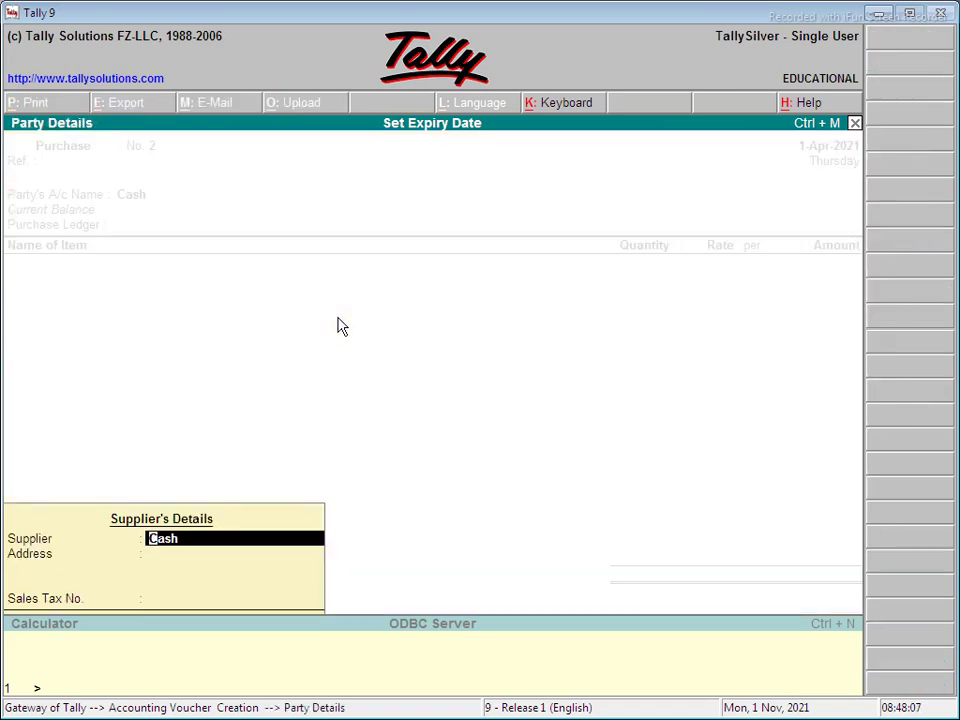
key(Return)
key(Return)
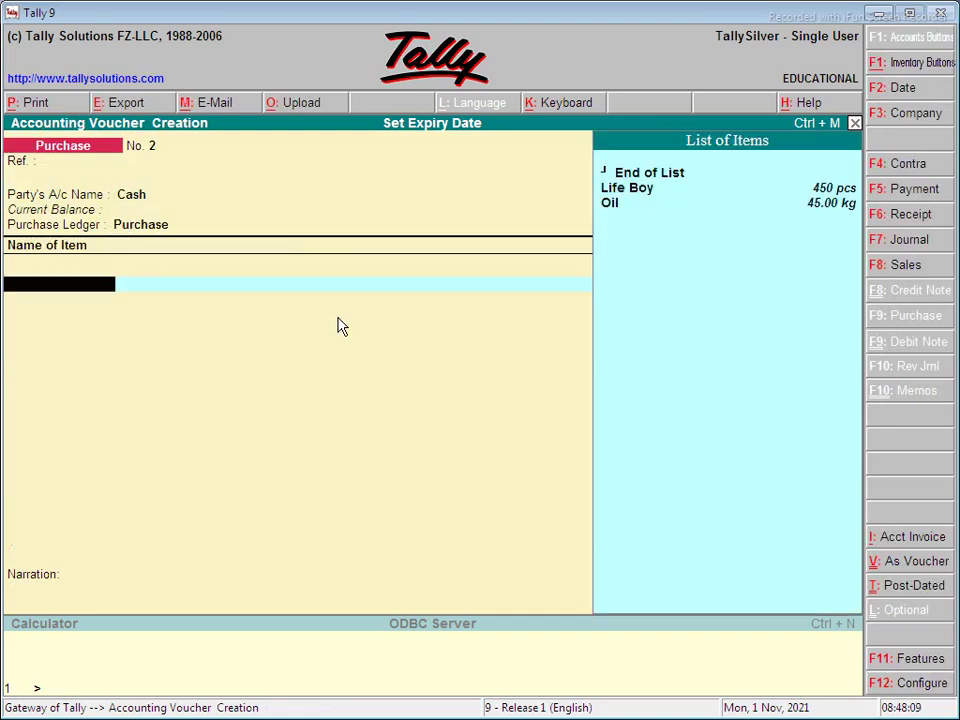
- Add Life Boy to the purchase voucher and create the new batch number Bo11/1 for it
key(Down)
key(Return)
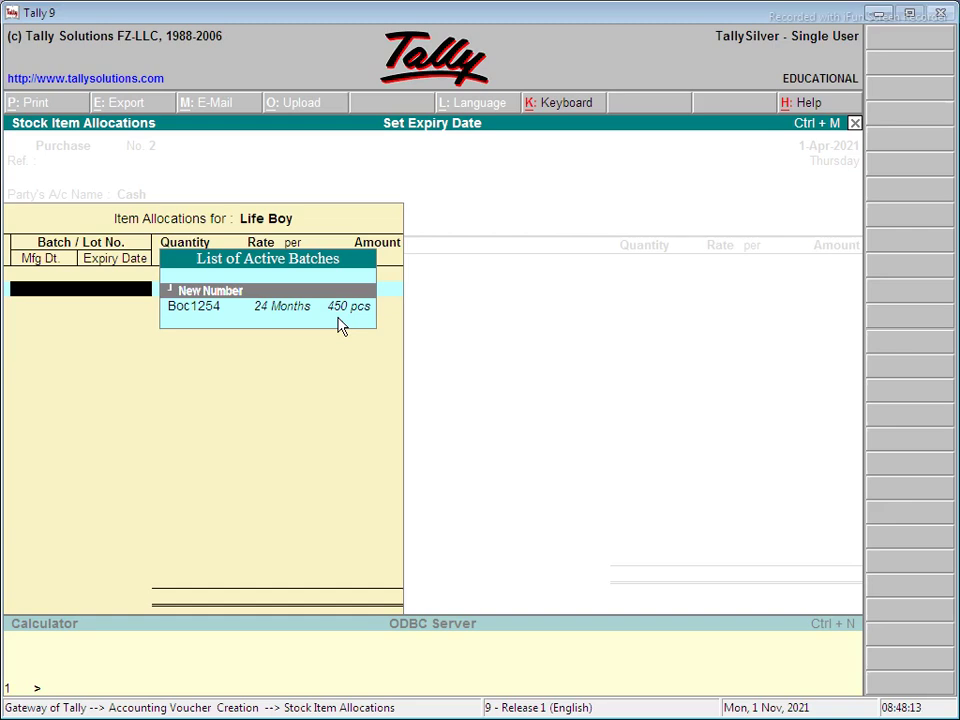
key(Return)
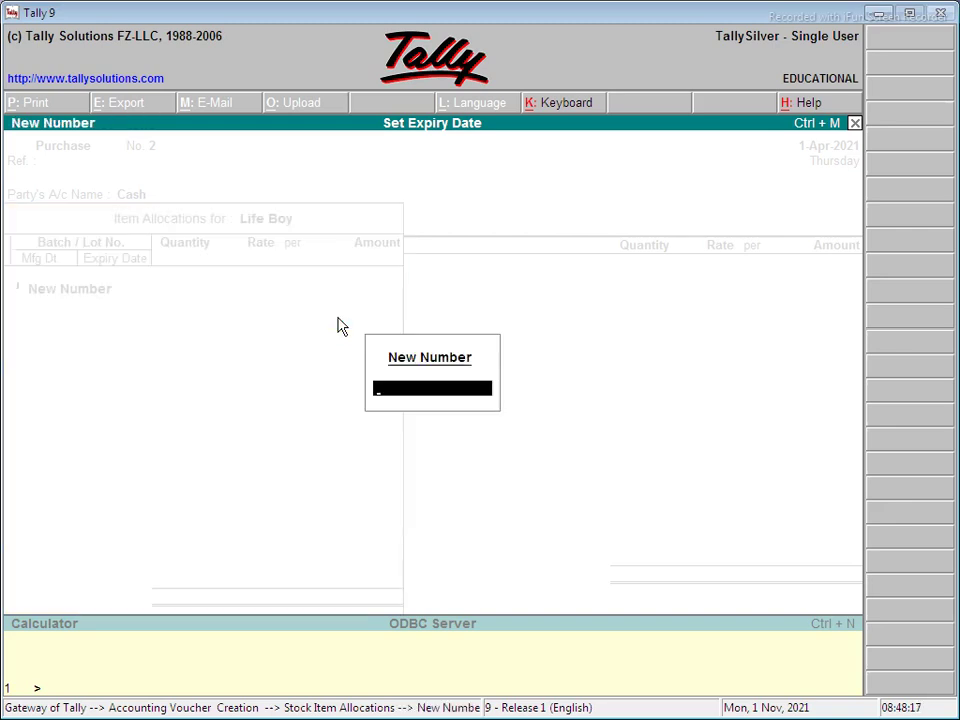
text(Bo11/1)
key(Return)
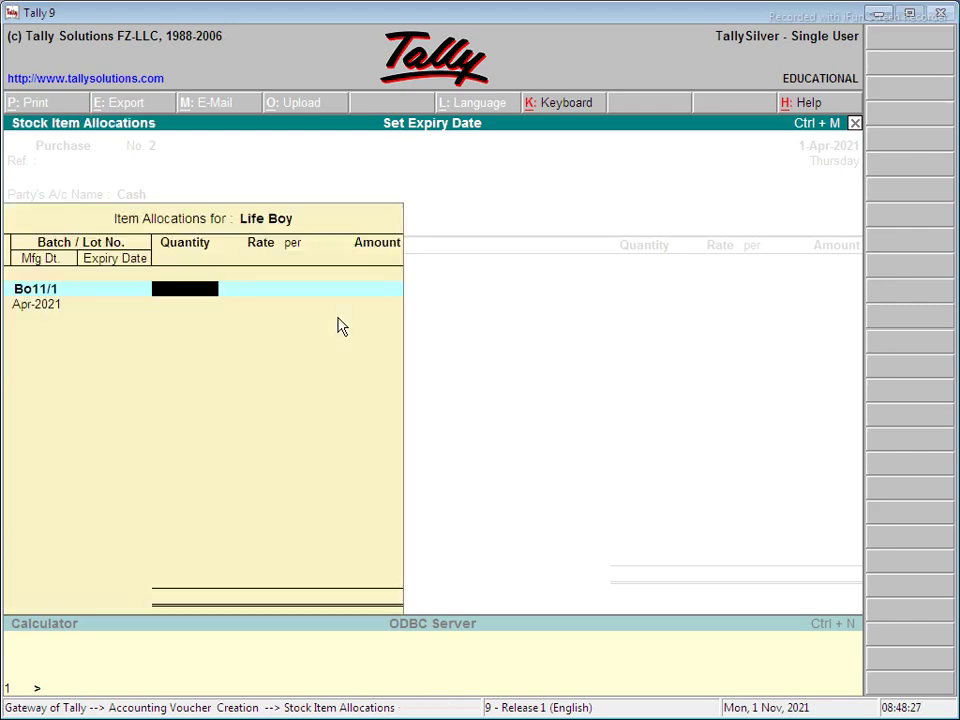
- Set the Bo11/1 batch to 5 pcs at a rate of 7.50 per pcs
text(5)
key(Return)
key(Return)
key(Return)
key(Return)
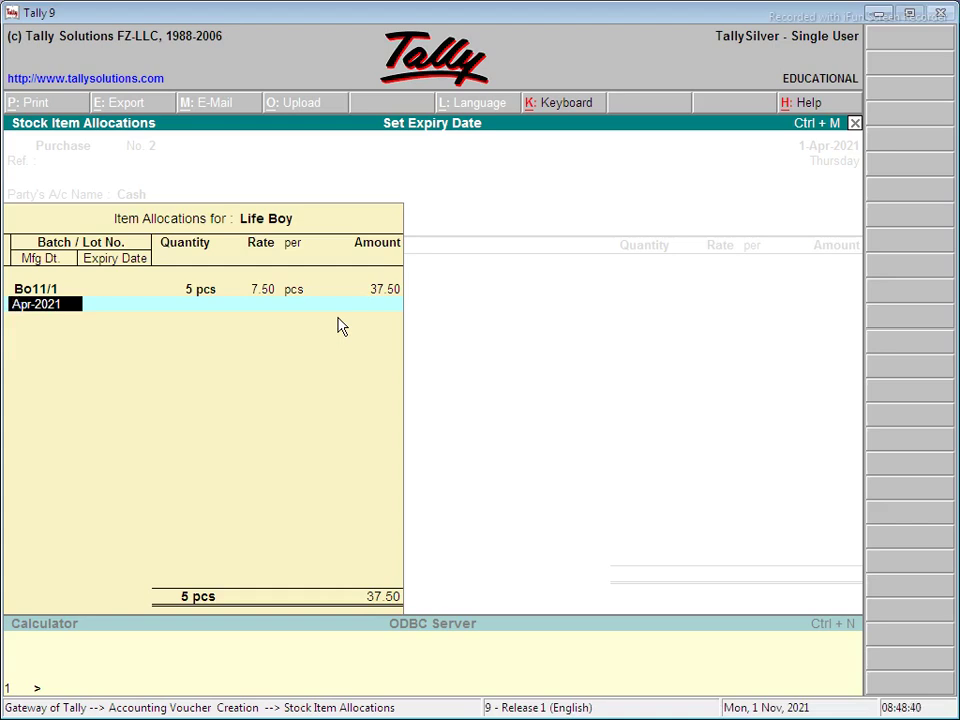
text(1/11/2021)
key(BackSpace)
key(BackSpace)
key(BackSpace)
key(BackSpace)
key(BackSpace)
key(BackSpace)
key(BackSpace)
key(BackSpace)
key(BackSpace)
- Try to set the manufacturing date of batch Bo11/1 to November 2021, entering it as nov 1, nov 2021 and nov21
text(nov 1)
key(Return)
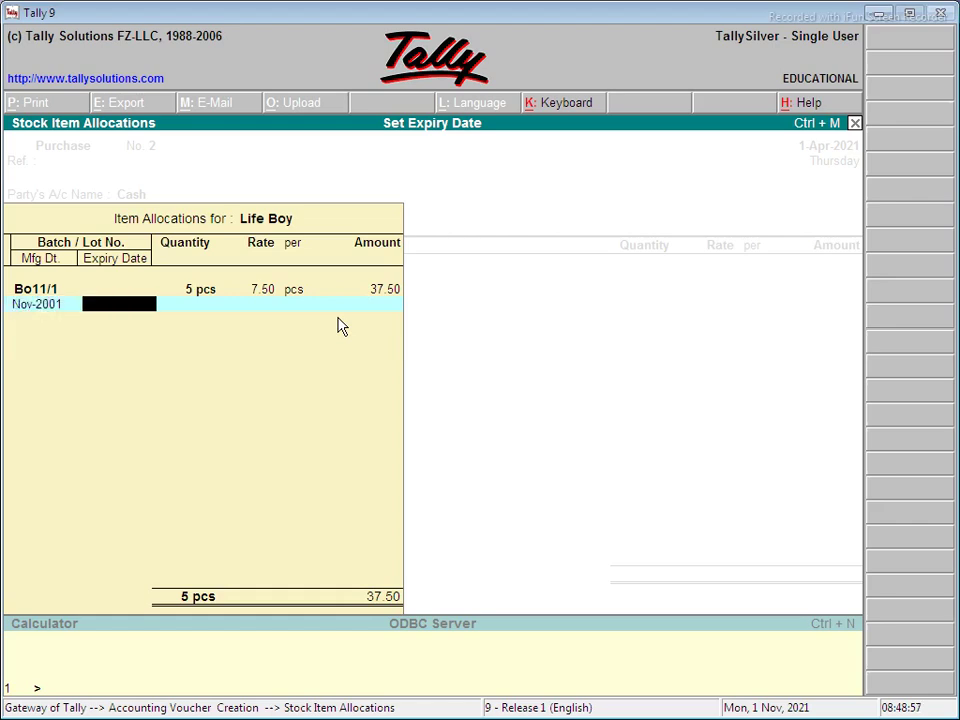
key(BackSpace)
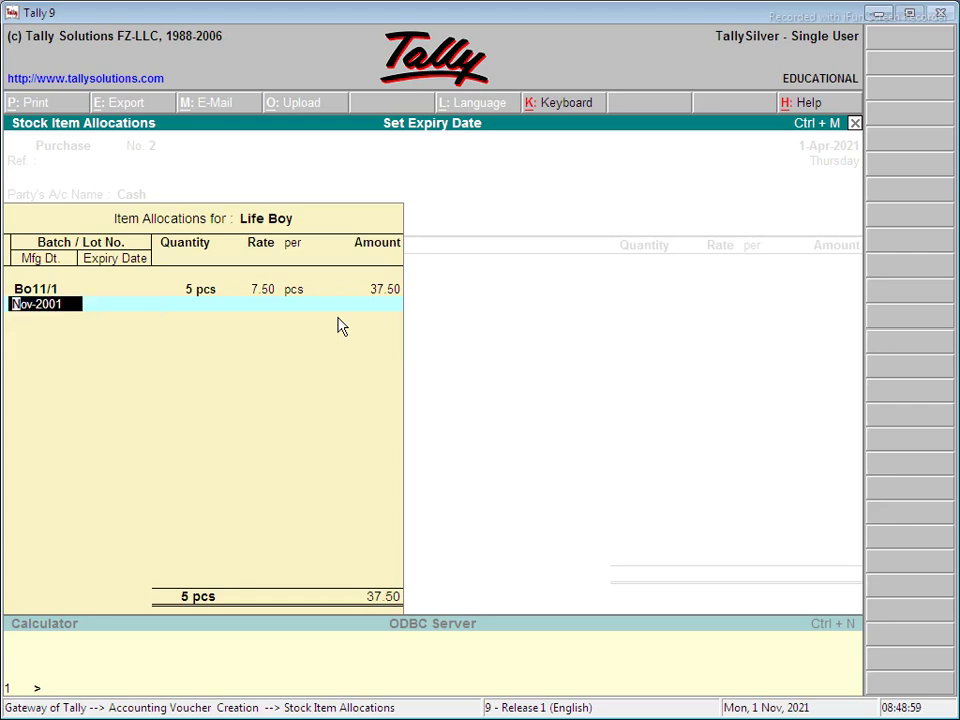
text(nov 2021)
key(BackSpace)
key(BackSpace)
key(BackSpace)
text(1)
key(BackSpace)
key(BackSpace)
key(BackSpace)
key(BackSpace)
key(BackSpace)
key(BackSpace)
text(nov21)
key(BackSpace)
key(BackSpace)
key(BackSpace)
key(BackSpace)
key(BackSpace)
key(BackSpace)
key(Return)
key(Return)
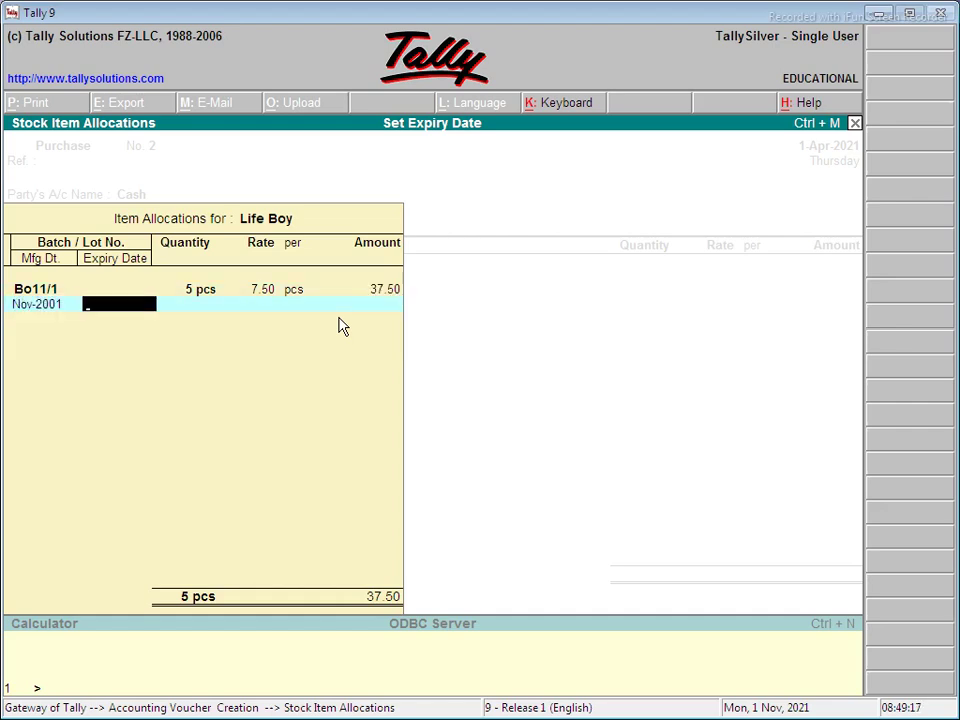
- Retry November 2021 as the Bo11/1 manufacturing date, writing the year after nov as - 2021, 21 and 2021
key(BackSpace)
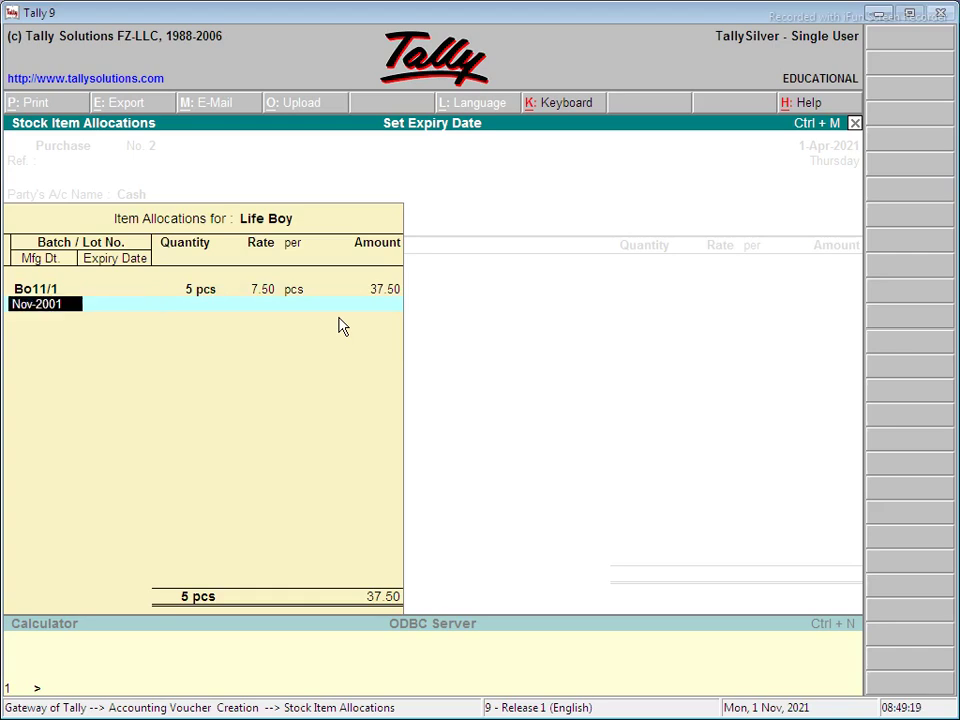
text(nov)
text(- 2021)
key(BackSpace)
key(BackSpace)
key(BackSpace)
key(BackSpace)
key(BackSpace)
text(21)
key(BackSpace)
key(BackSpace)
key(BackSpace)
key(BackSpace)
key(BackSpace)
key(Return)
key(BackSpace)
key(BackSpace)
key(BackSpace)
key(BackSpace)
key(BackSpace)
text(21)
key(BackSpace)
key(BackSpace)
text(2021)
key(BackSpace)
key(BackSpace)
key(BackSpace)
key(BackSpace)
key(BackSpace)
key(BackSpace)
key(BackSpace)
key(BackSpace)
key(BackSpace)
- Enter 1 as the manufacturing date of batch Bo11/1, giving Apr-2021, and 16 as its expiry date
key(Return)
text(1)
key(Return)
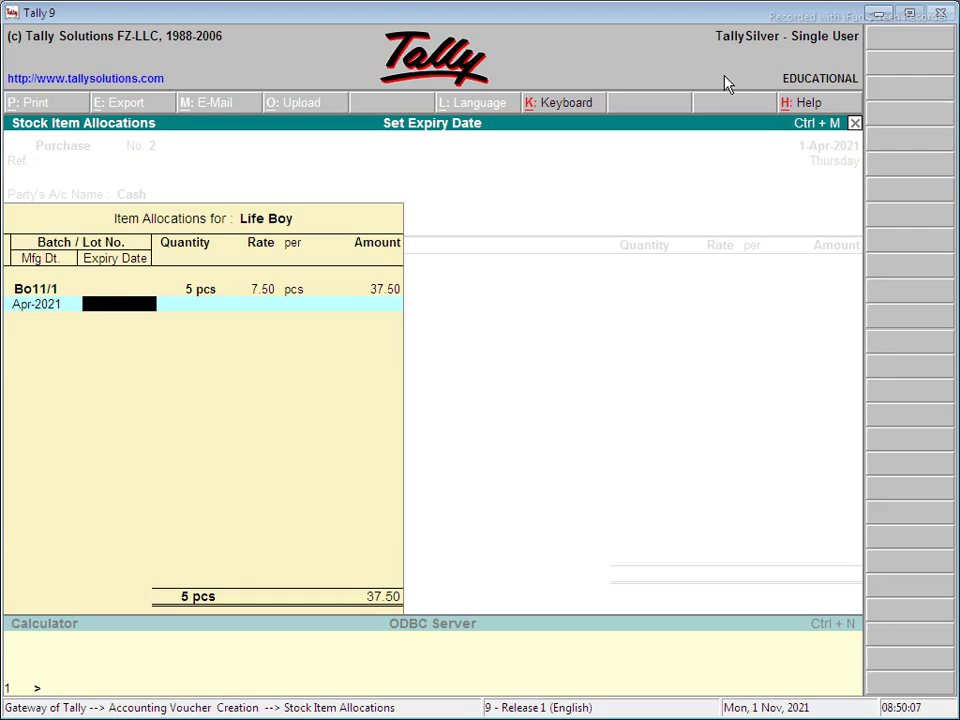
text(16)
key(Return)
- Finish the Life Boy batch allocation and save the purchase voucher without a narration
key(Return)
key(Return)
key(Return)
key(Return)
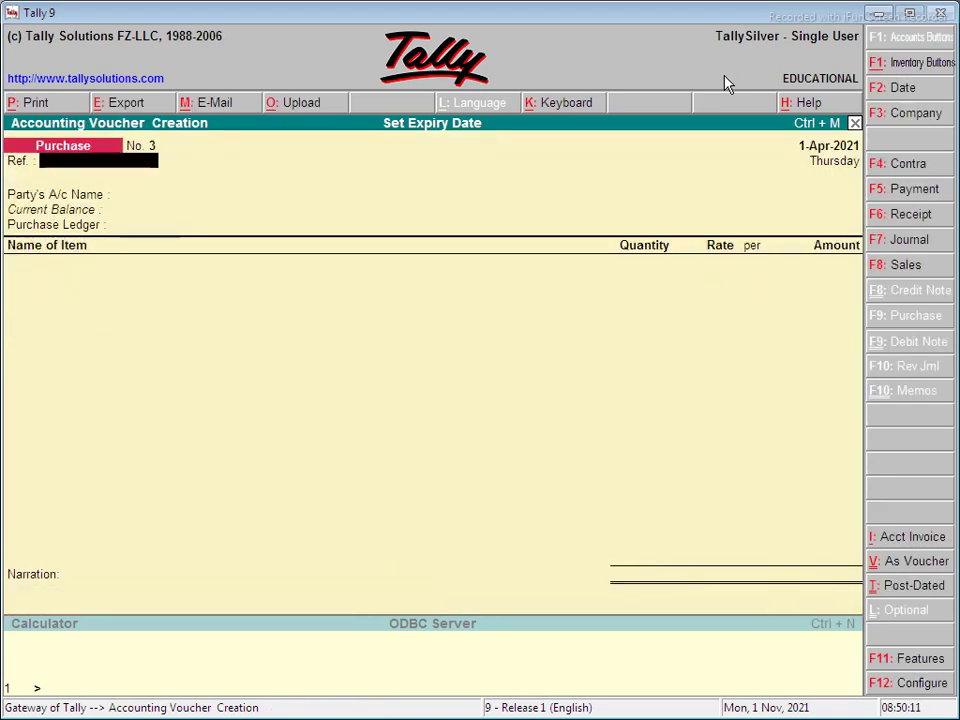
key(Return)
click(878, 13)
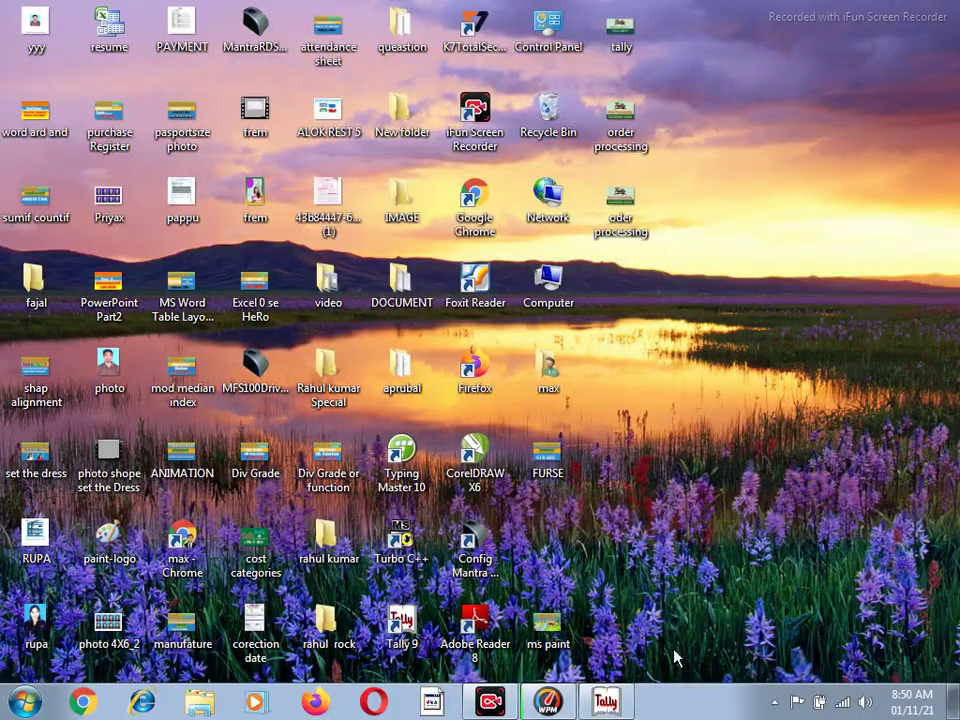
click(490, 702)
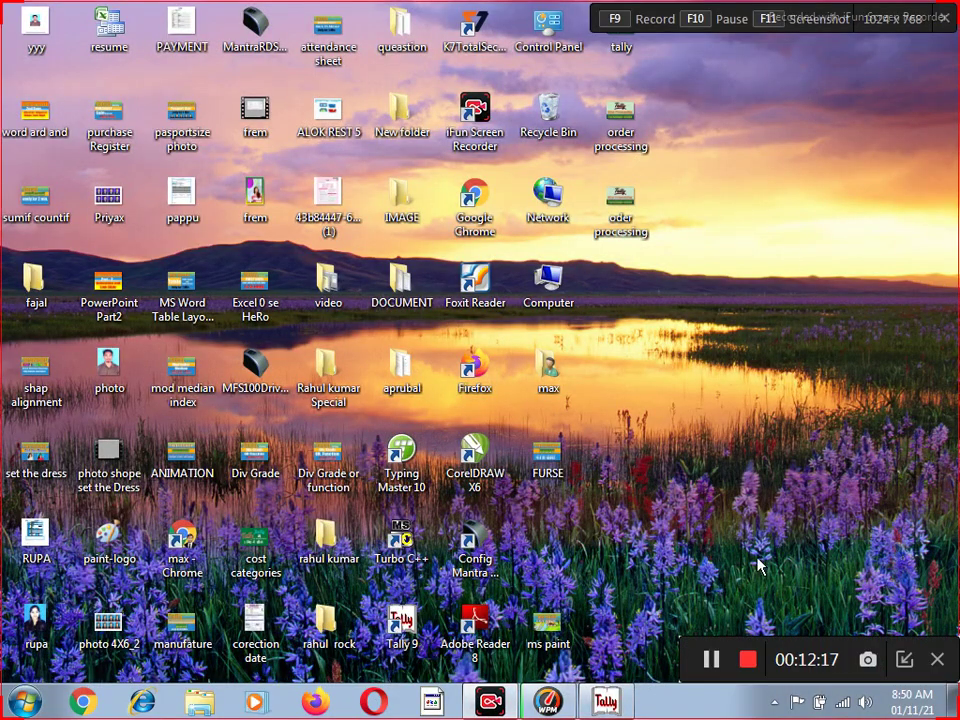